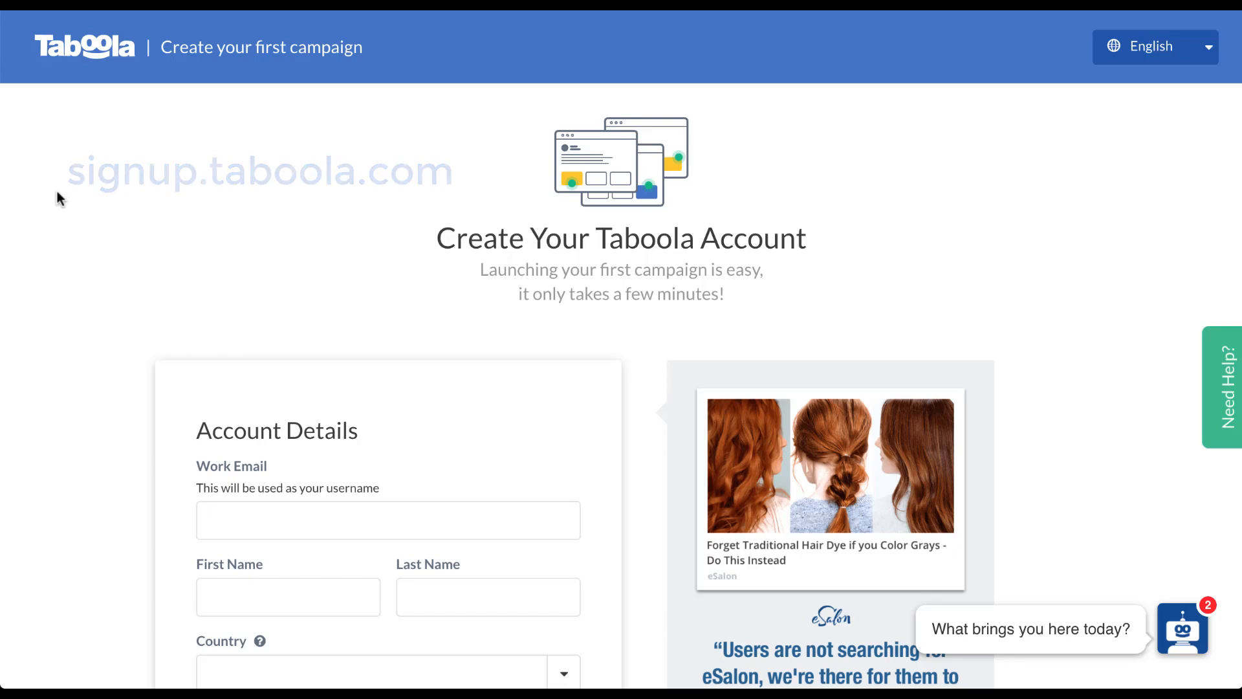
Enter the account holder's first and last name in the sign-up form.
{"action": "scroll", "coordinate": [58, 198], "scroll_direction": "down", "scroll_amount": 5}
{"action": "scroll", "coordinate": [58, 197], "scroll_direction": "down", "scroll_amount": 1}
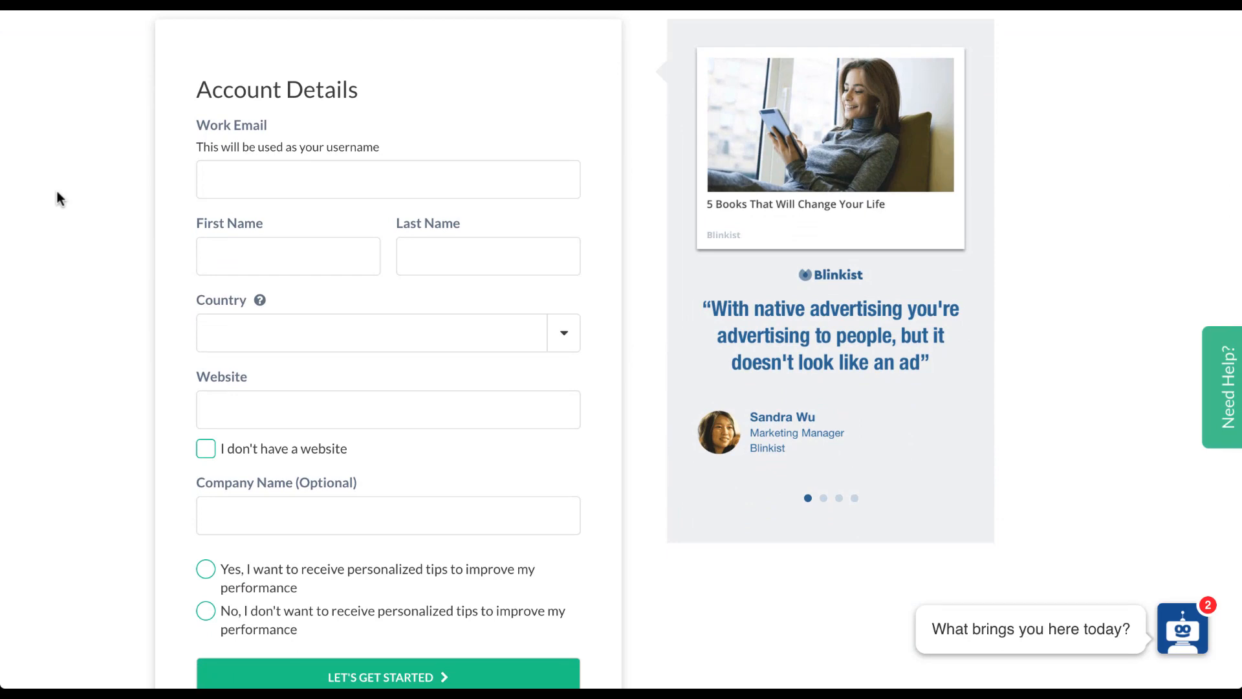
{"action": "left_click", "coordinate": [280, 191]}
{"action": "key", "text": "Tab"}
{"action": "key", "text": "Tab"}
Set the country to United States (USA) and the state to Indiana.
{"action": "left_click", "coordinate": [563, 333]}
{"action": "left_click", "coordinate": [560, 372]}
{"action": "left_click", "coordinate": [557, 398]}
{"action": "left_click", "coordinate": [558, 334]}
Enter website paidmediapros.com and company name 'Paid Media Pros', then submit the details.
{"action": "scroll", "coordinate": [477, 517], "scroll_direction": "down", "scroll_amount": 3}
{"action": "left_click", "coordinate": [477, 612]}
{"action": "left_click", "coordinate": [311, 409]}
{"action": "left_click", "coordinate": [298, 447]}
{"action": "left_click", "coordinate": [293, 517]}
{"action": "type", "text": "Paid Media Pros"}
{"action": "scroll", "coordinate": [628, 589], "scroll_direction": "down", "scroll_amount": 4}
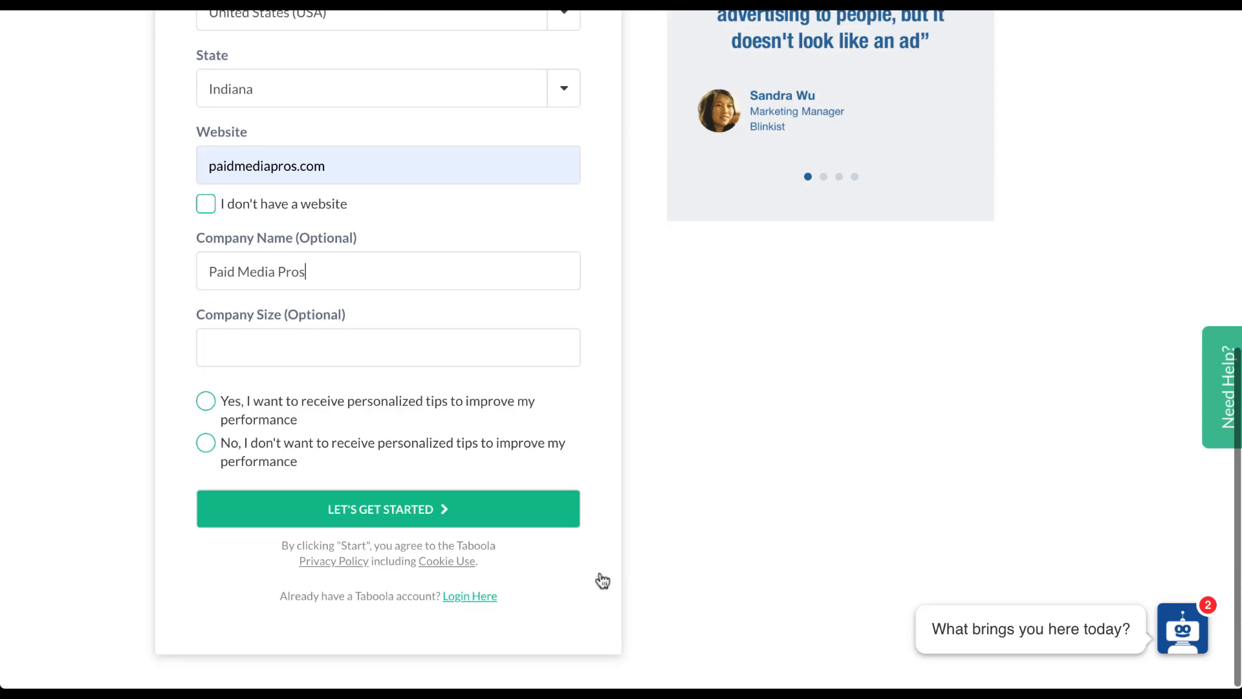
{"action": "left_click", "coordinate": [242, 507]}
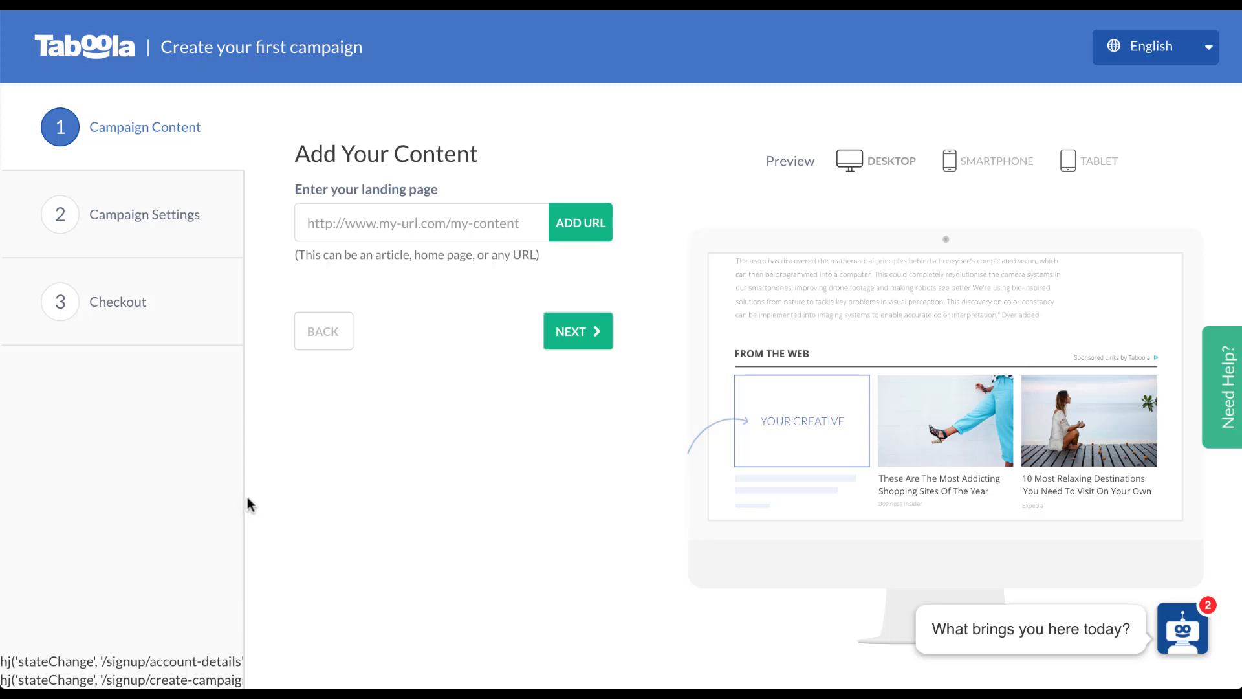
Add youtube.com/paidmediapros as the landing page URL and continue to Campaign Settings.
{"action": "left_click", "coordinate": [459, 222]}
{"action": "type", "text": "yout"}
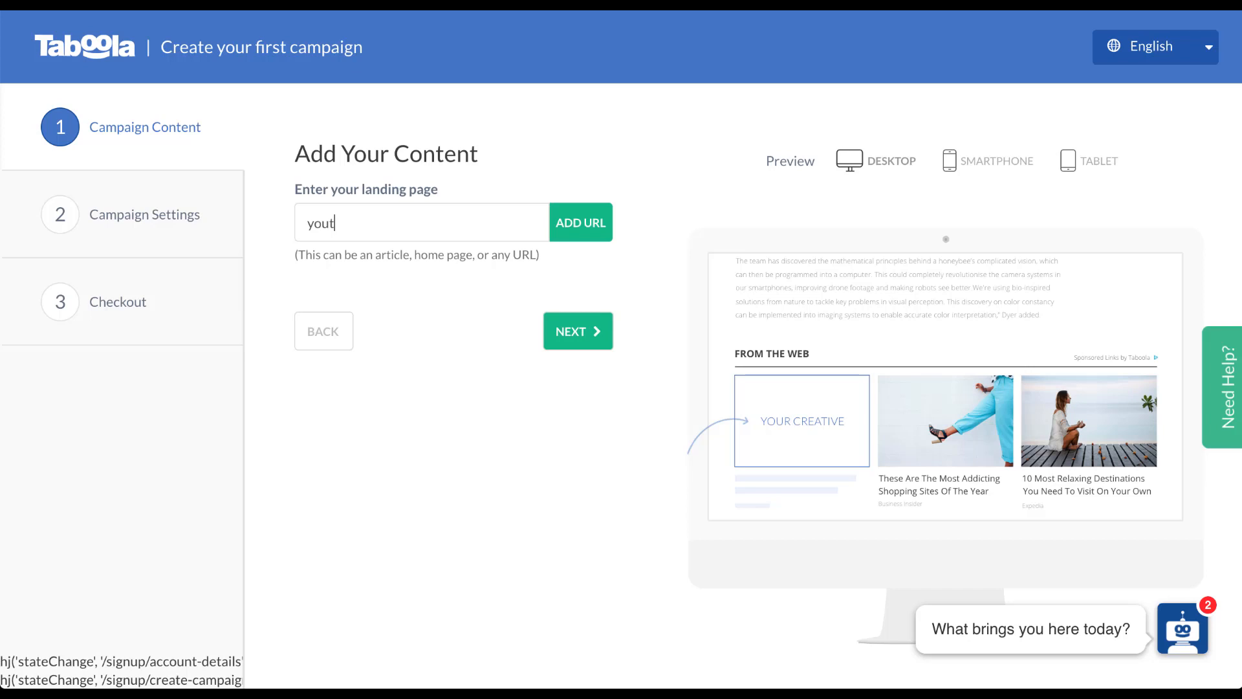
{"action": "type", "text": "ube.com/paidmediapros"}
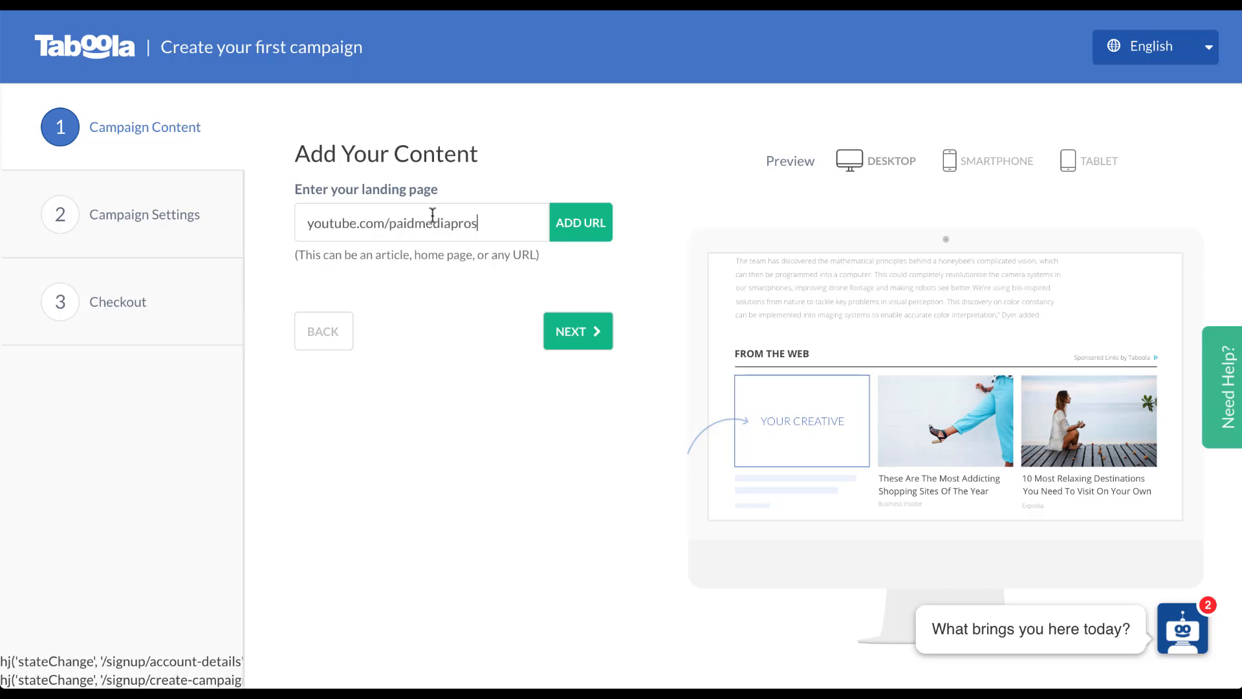
{"action": "left_click", "coordinate": [587, 228]}
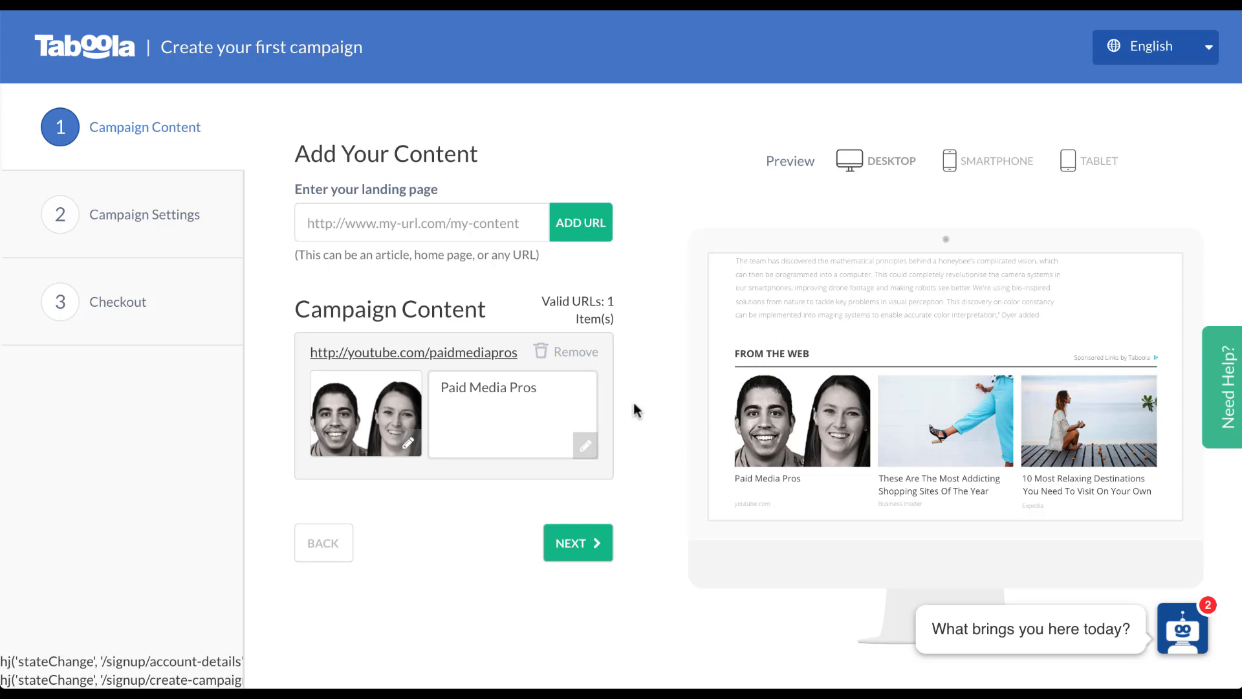
{"action": "left_click", "coordinate": [580, 547]}
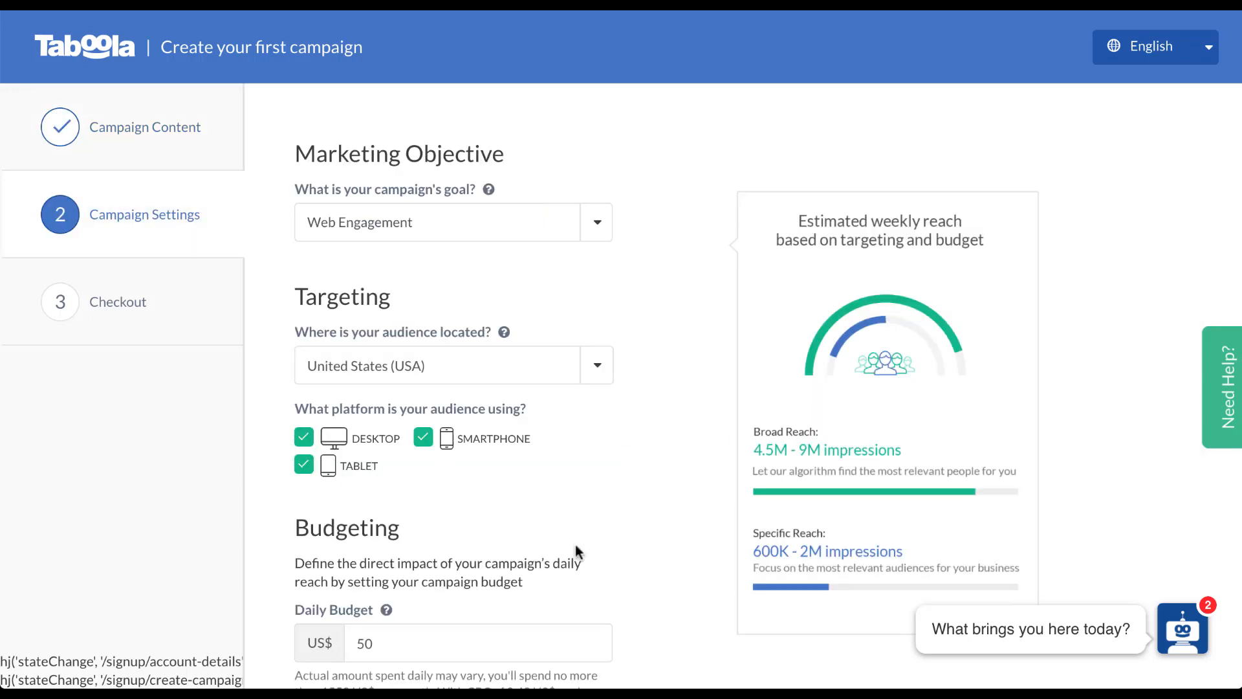
Keep Web Engagement as the campaign goal and review the targeting and budget below.
{"action": "left_click", "coordinate": [596, 224]}
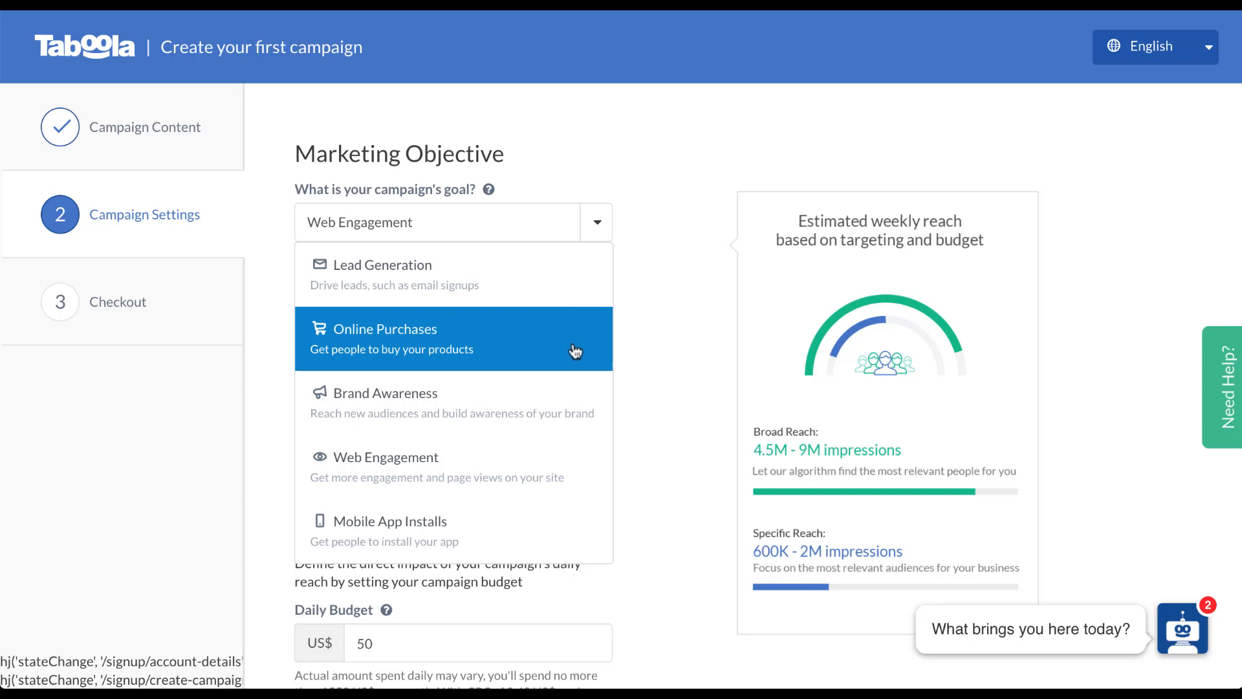
{"action": "left_click", "coordinate": [573, 473]}
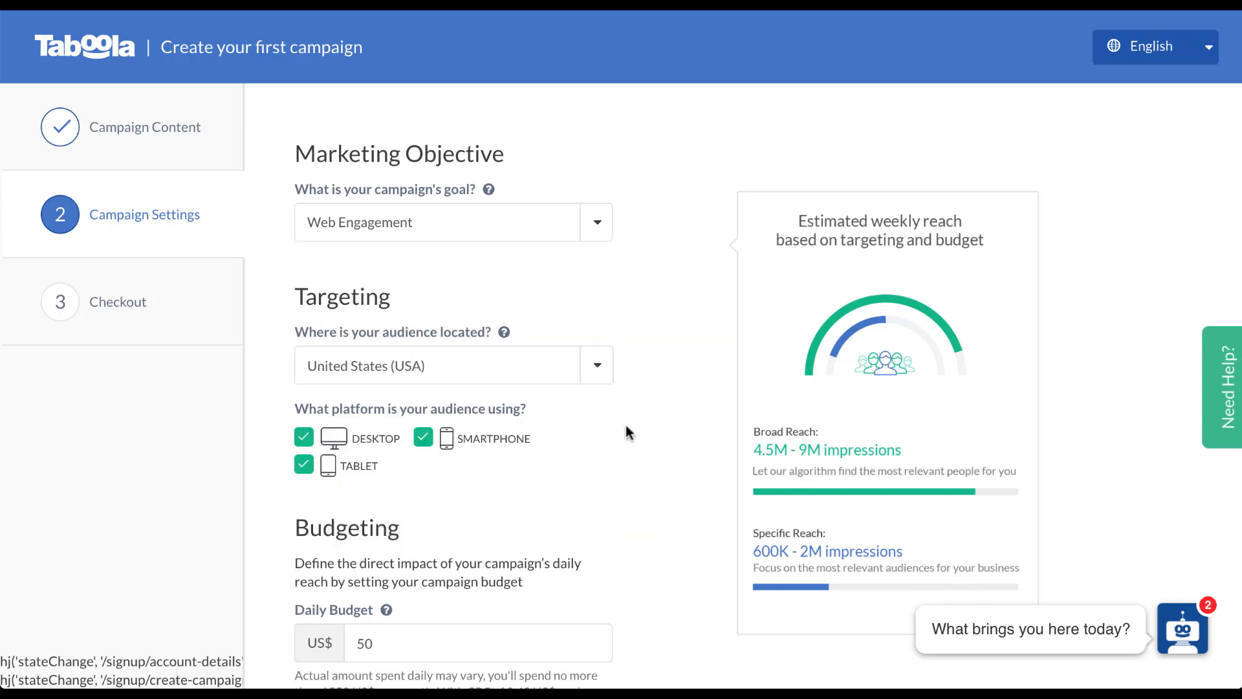
{"action": "scroll", "coordinate": [677, 406], "scroll_direction": "down", "scroll_amount": 3}
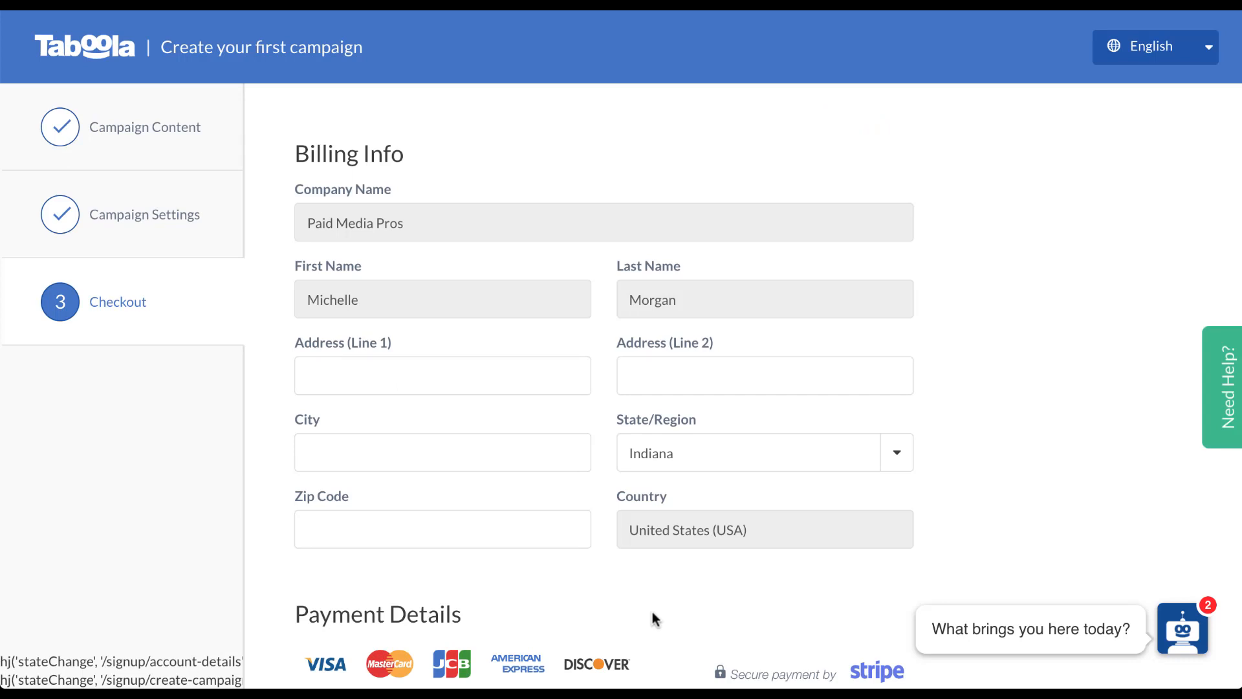
Scroll down the Checkout page.
{"action": "scroll", "coordinate": [652, 612], "scroll_direction": "down", "scroll_amount": 5}
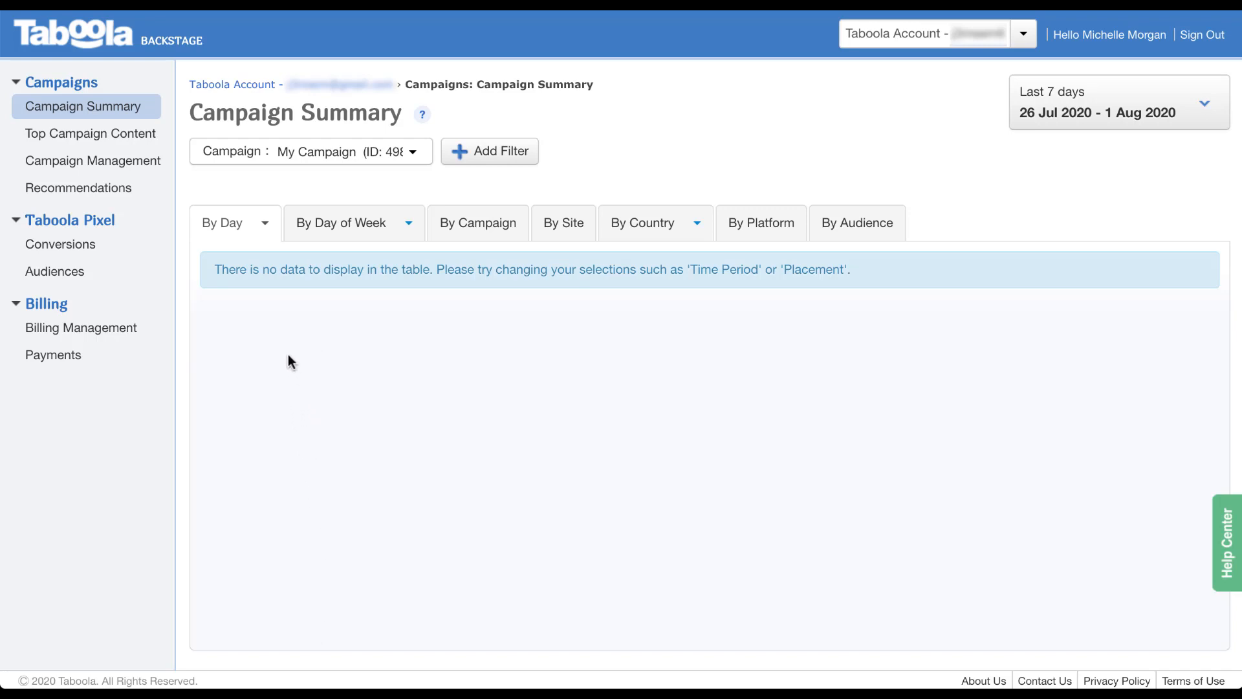
Look through the By Day and By Day of Week breakdowns, then switch to By Country.
{"action": "left_click", "coordinate": [265, 233]}
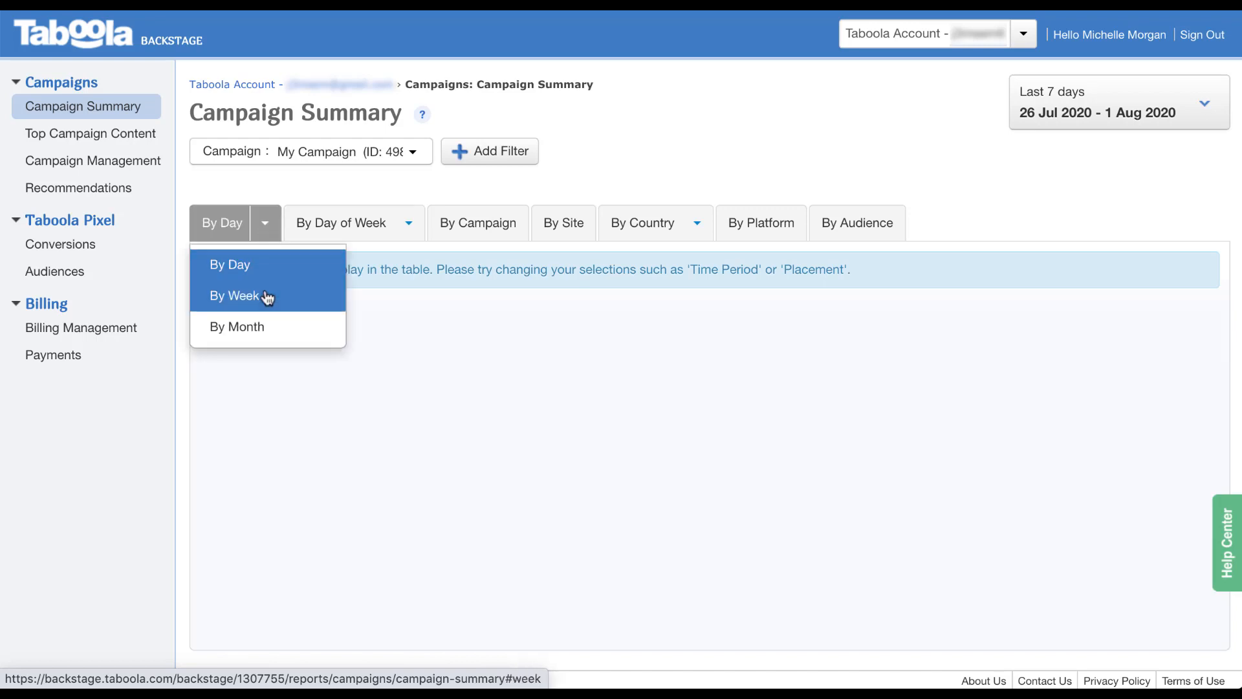
{"action": "left_click", "coordinate": [273, 374]}
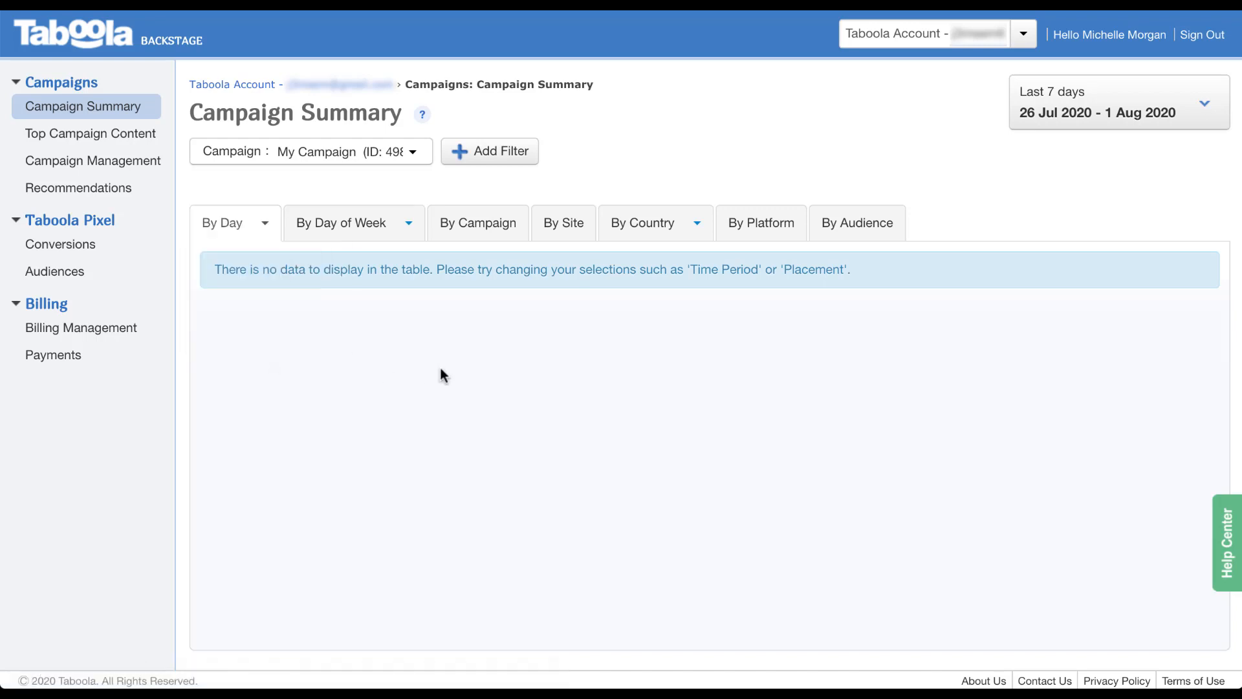
{"action": "left_click", "coordinate": [416, 236]}
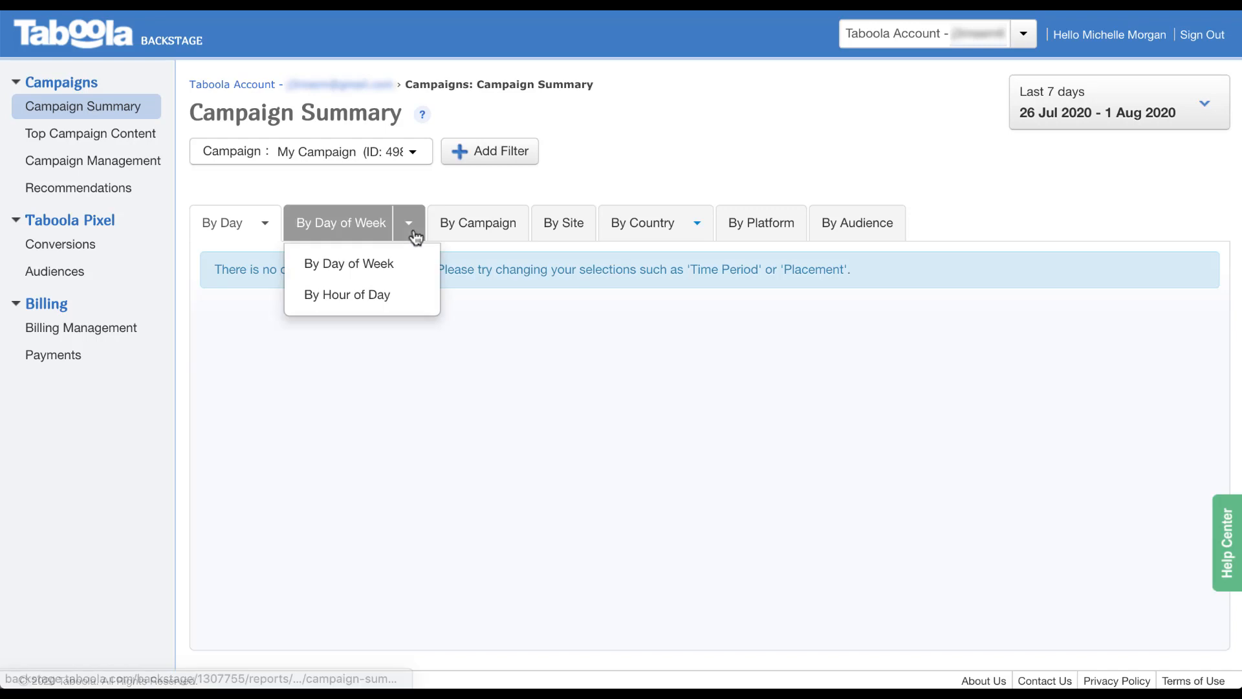
{"action": "left_click", "coordinate": [503, 301]}
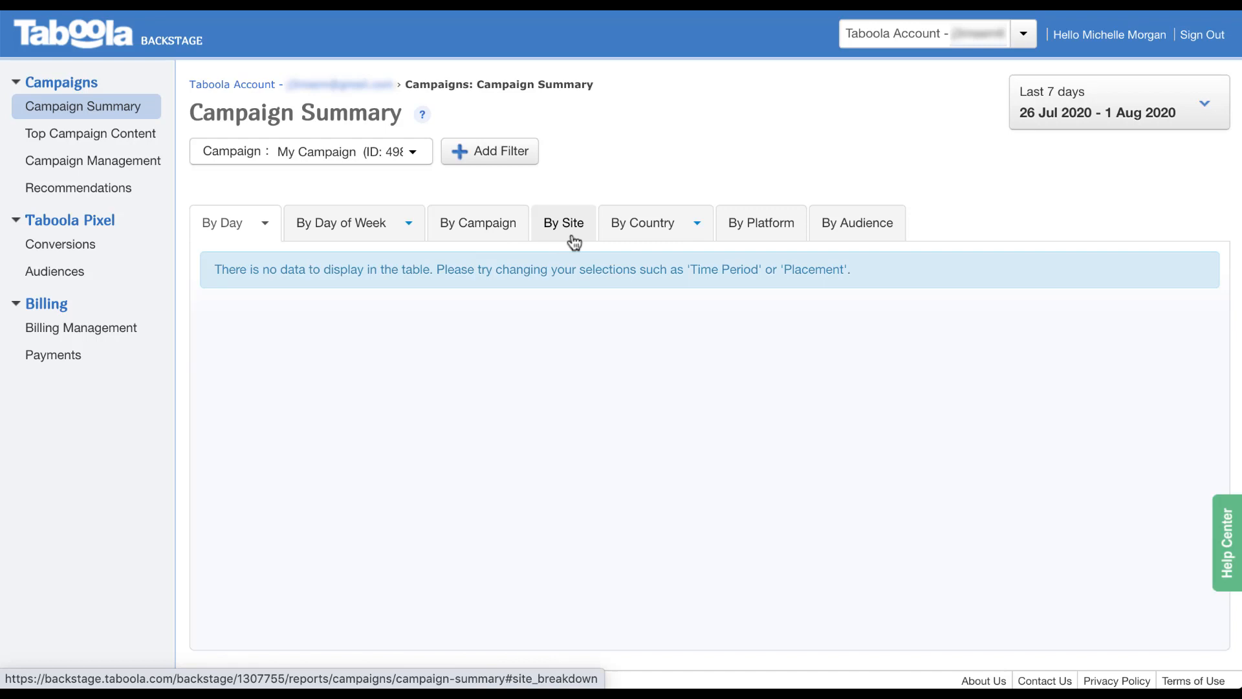
{"action": "left_click", "coordinate": [697, 239]}
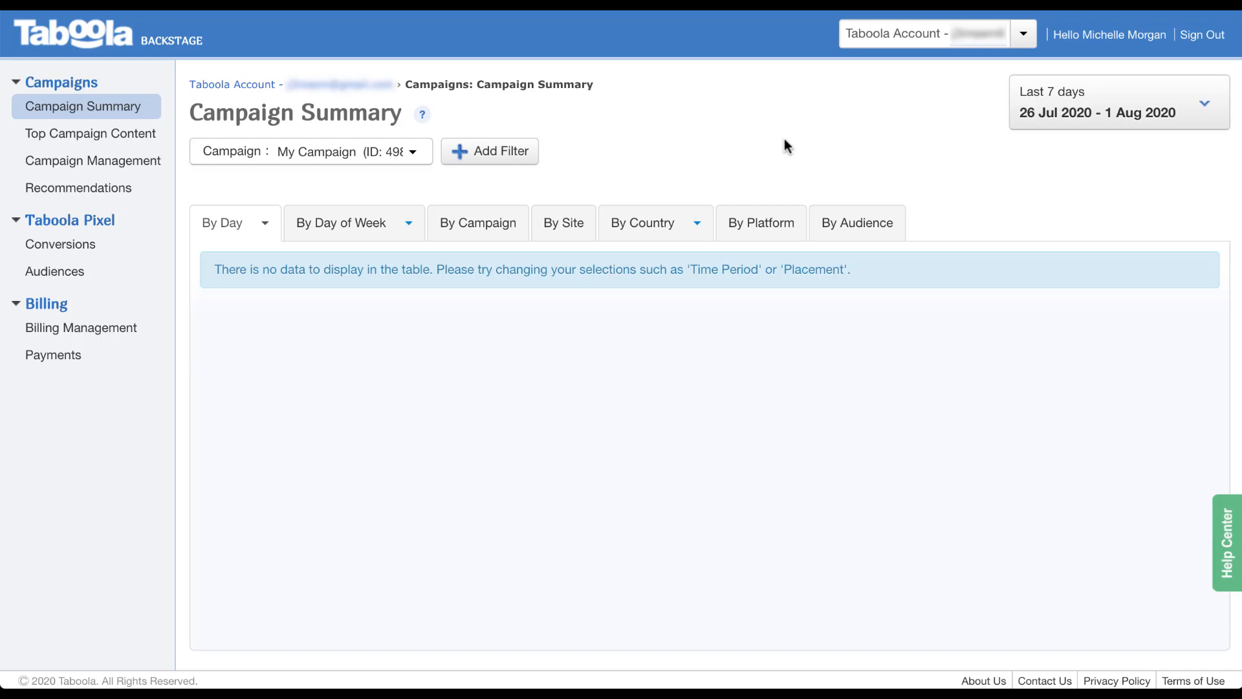
Keep My Campaign selected, check the Add Filter options, and open Top Campaign Content.
{"action": "left_click", "coordinate": [413, 152]}
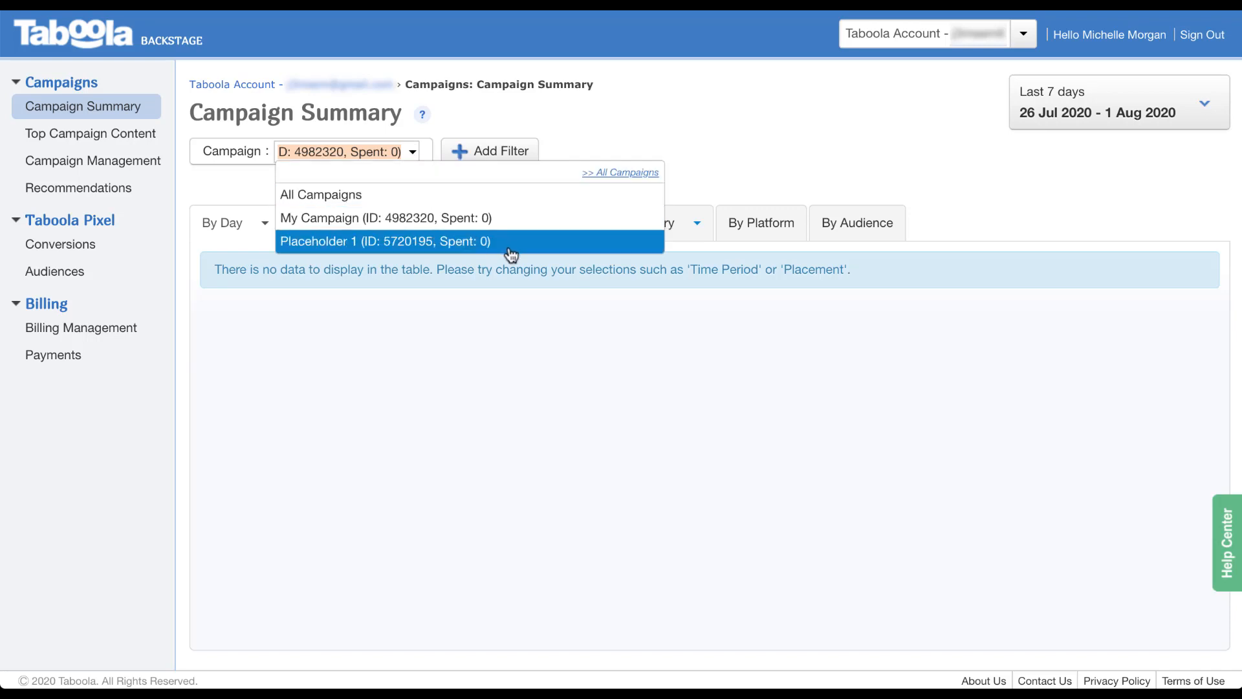
{"action": "left_click", "coordinate": [550, 217]}
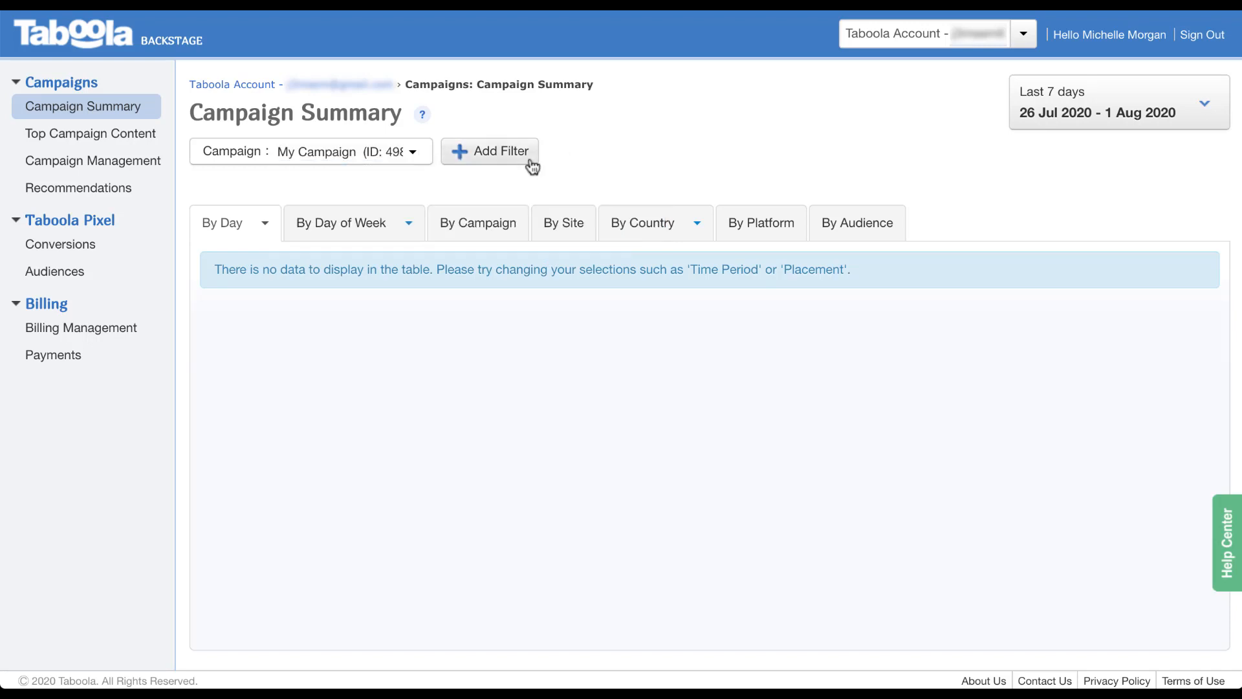
{"action": "left_click", "coordinate": [529, 159]}
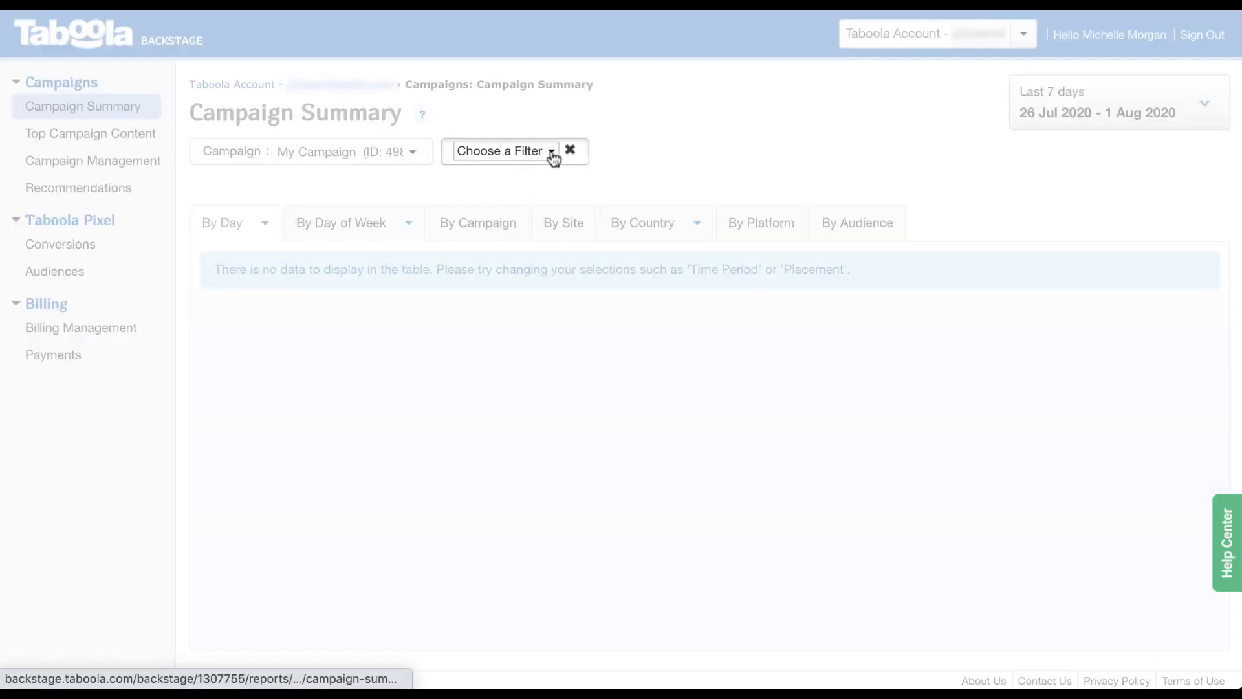
{"action": "left_click", "coordinate": [551, 154]}
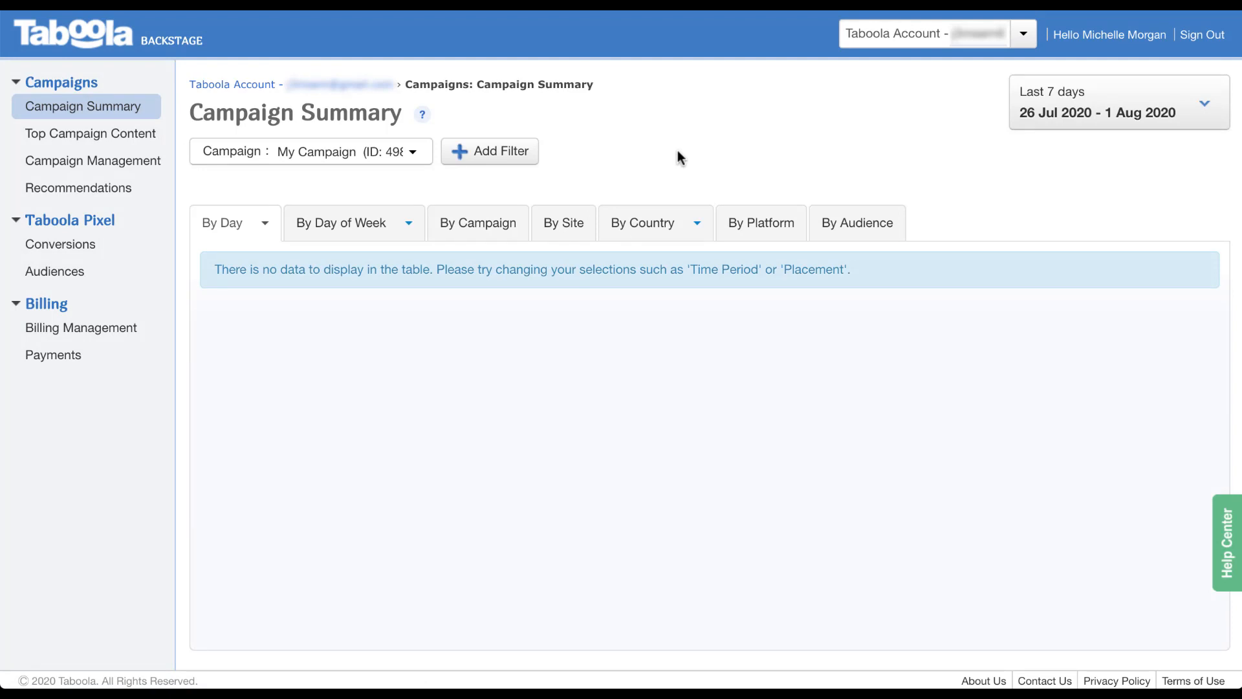
{"action": "left_click", "coordinate": [153, 143]}
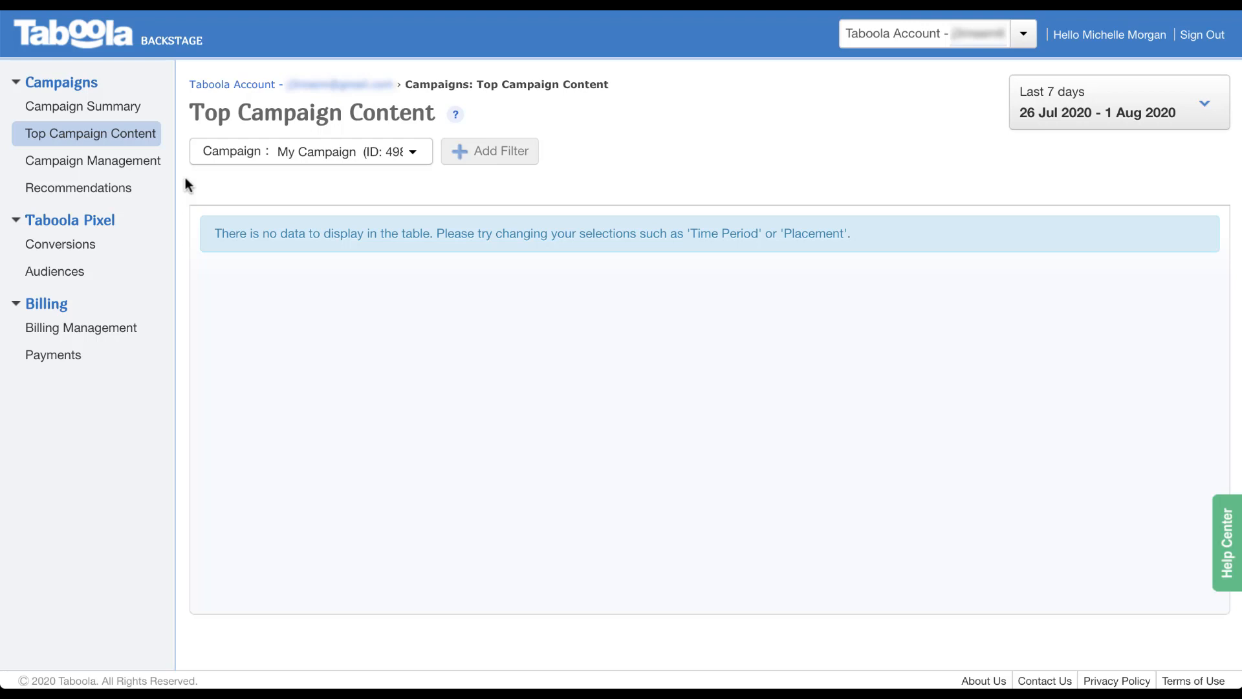
Visit the empty Recommendations page, then go to Taboola Pixel Conversions.
{"action": "left_click", "coordinate": [129, 196]}
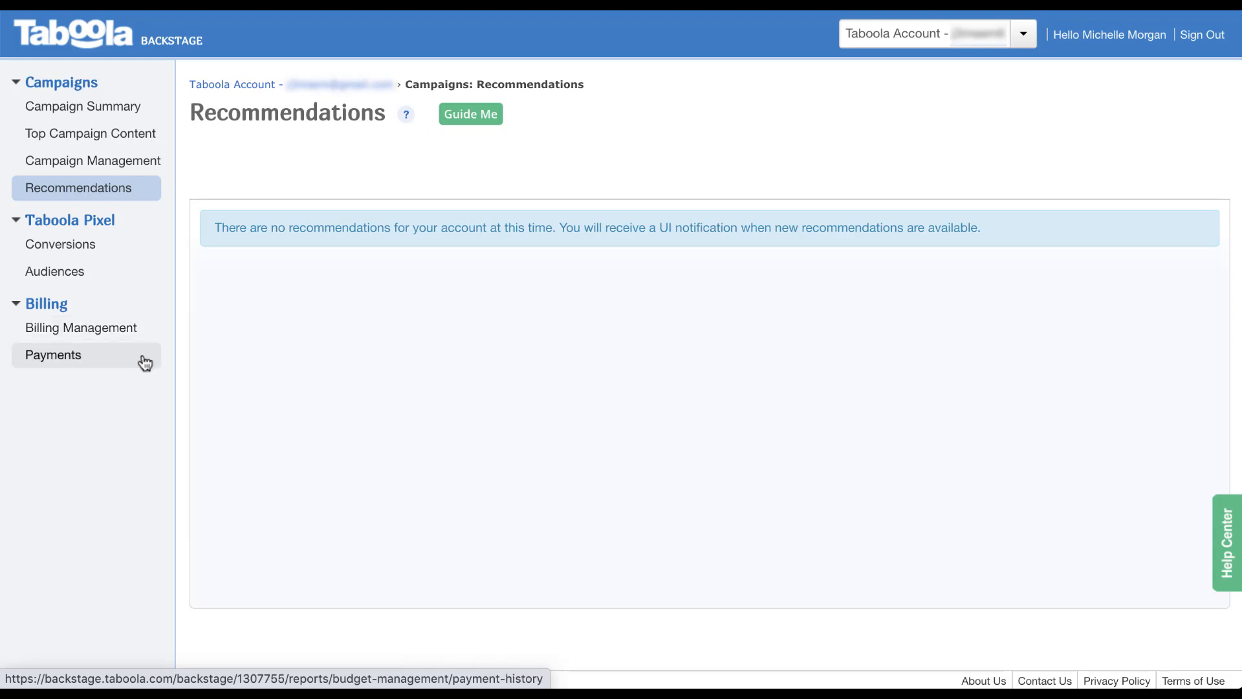
{"action": "left_click", "coordinate": [115, 252]}
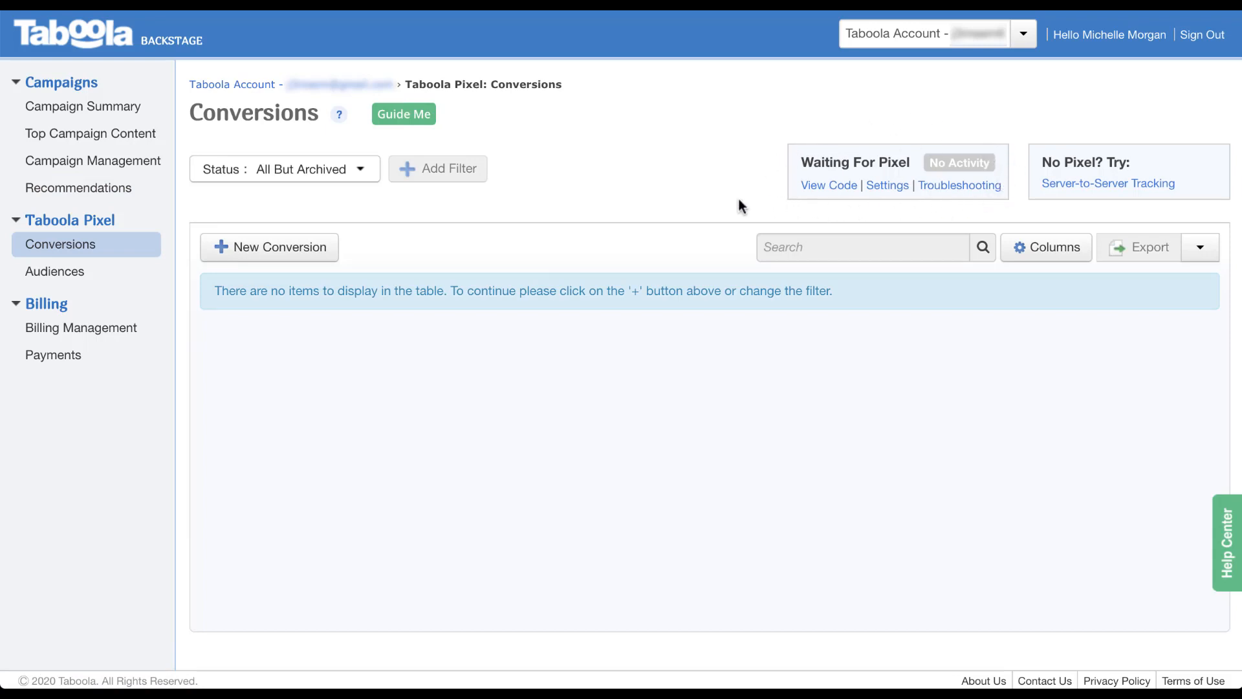
Open the Taboola Pixel code from the Waiting For Pixel box.
{"action": "left_click", "coordinate": [831, 196]}
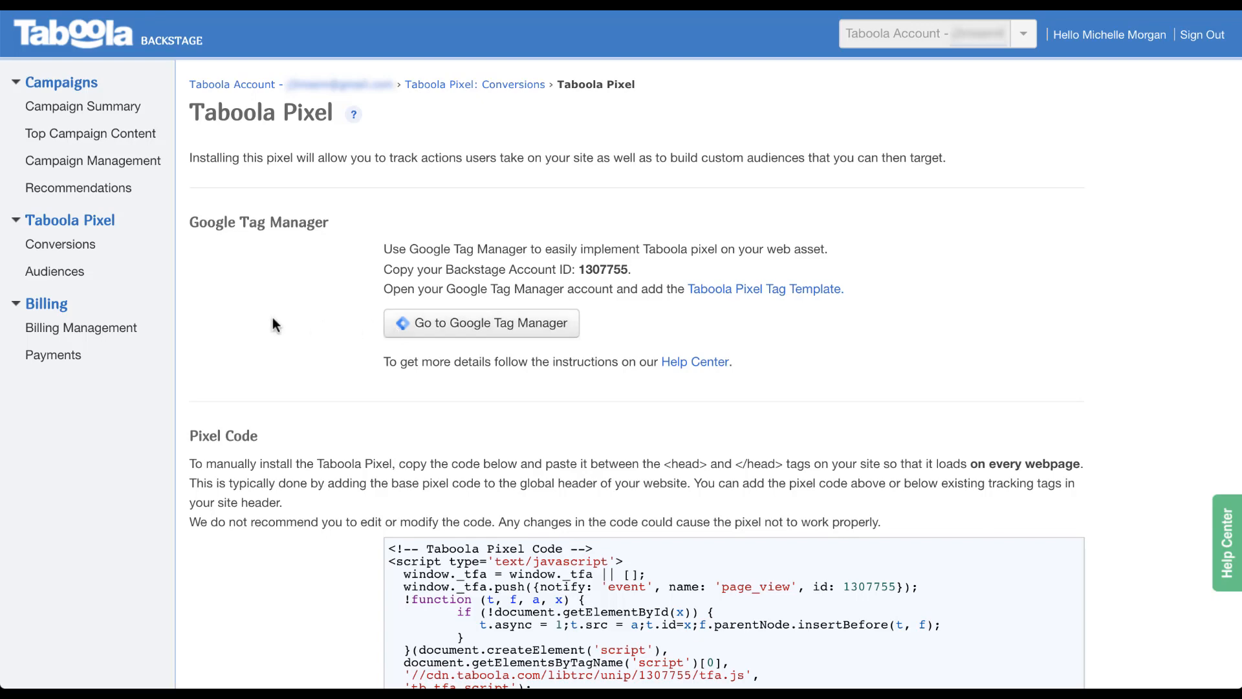
Scroll through the pixel code, close it, and start a new conversion.
{"action": "scroll", "coordinate": [282, 230], "scroll_direction": "down", "scroll_amount": 6}
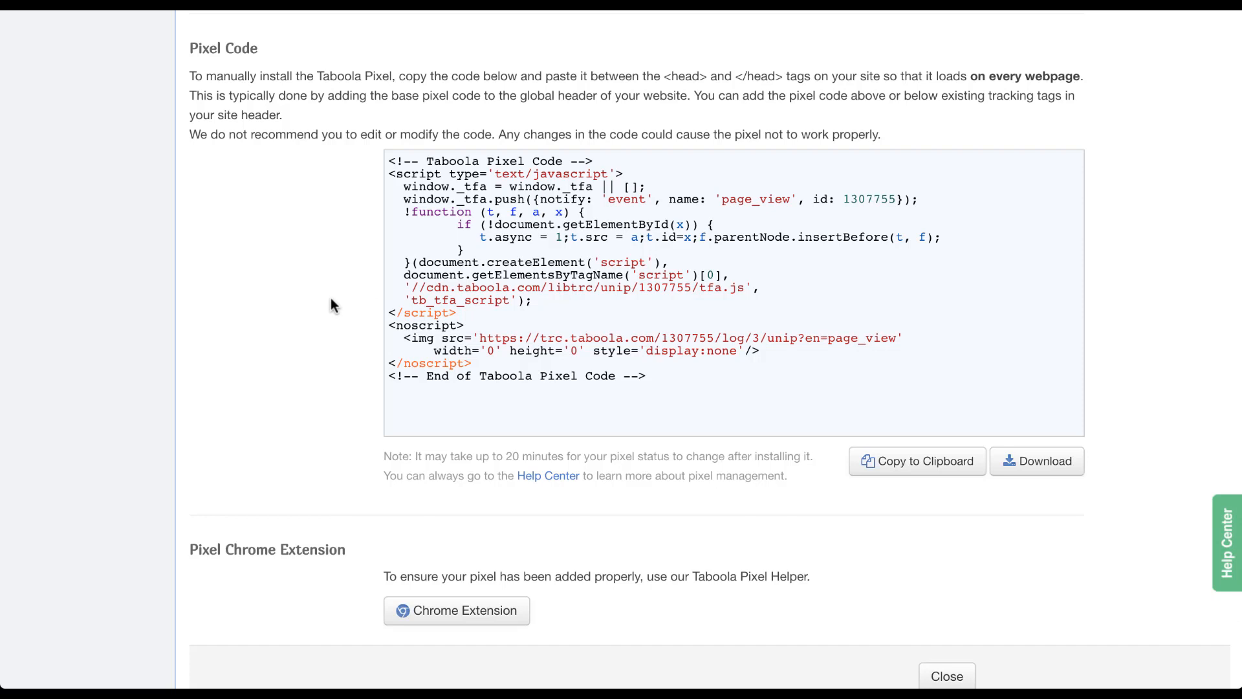
{"action": "scroll", "coordinate": [331, 304], "scroll_direction": "down", "scroll_amount": 1}
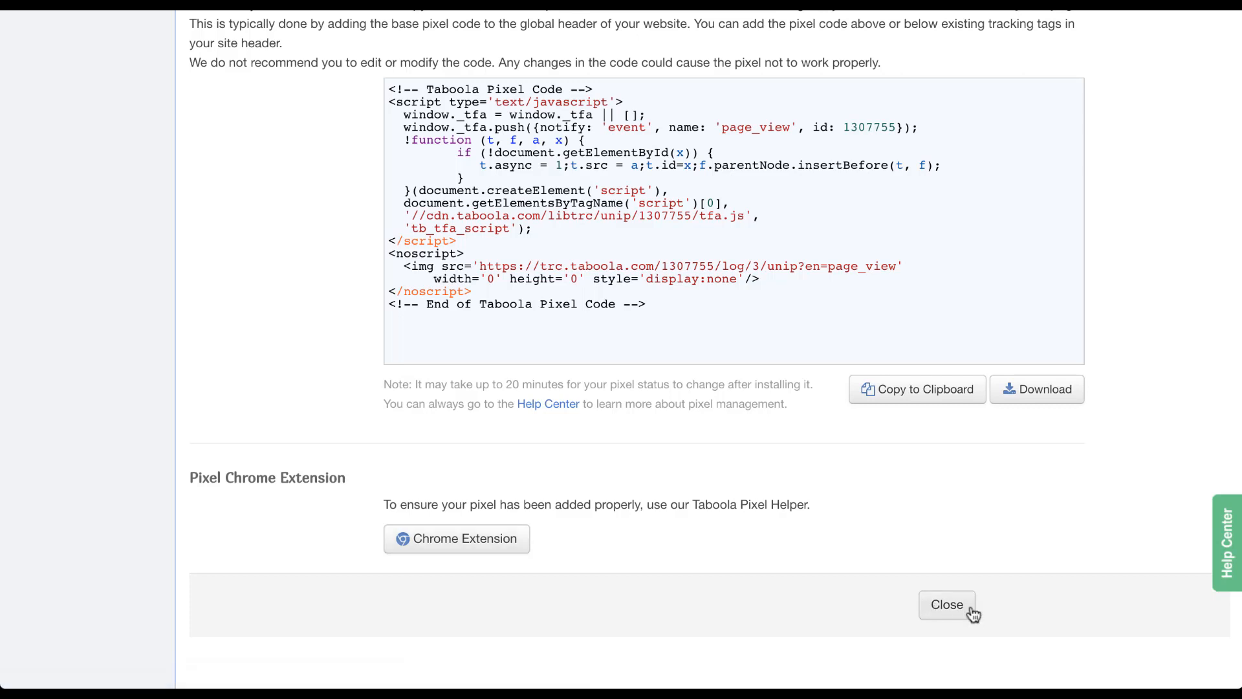
{"action": "left_click", "coordinate": [948, 605]}
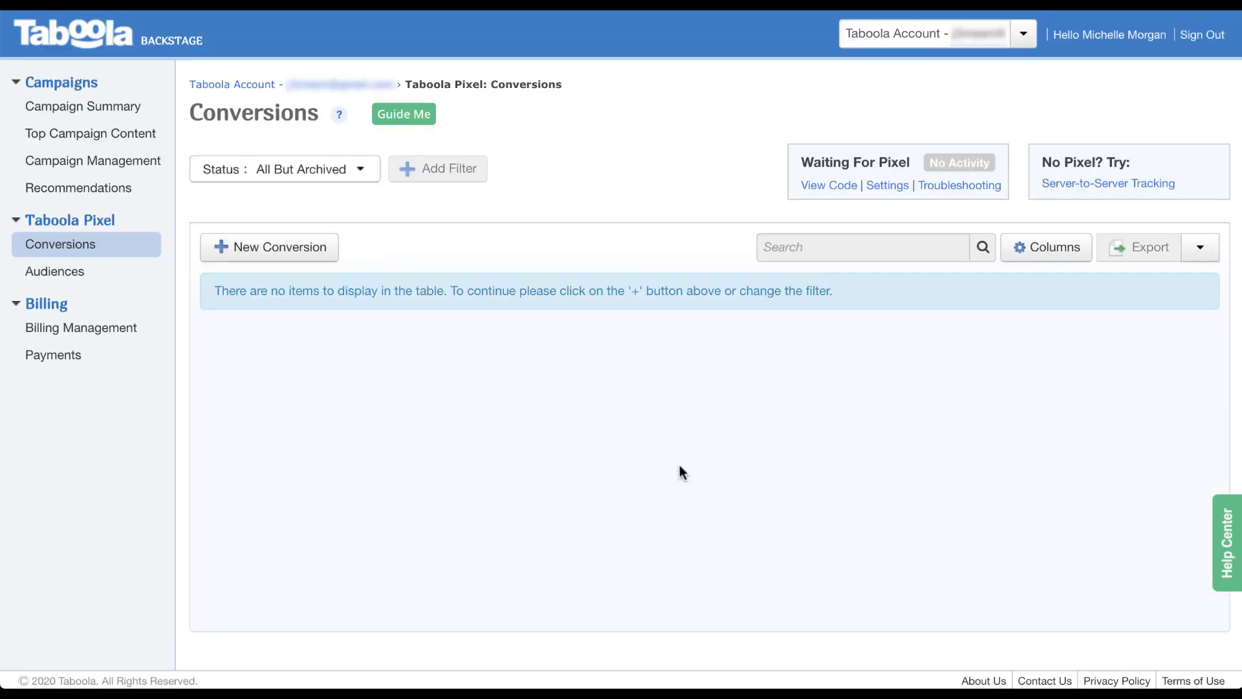
{"action": "left_click", "coordinate": [320, 250]}
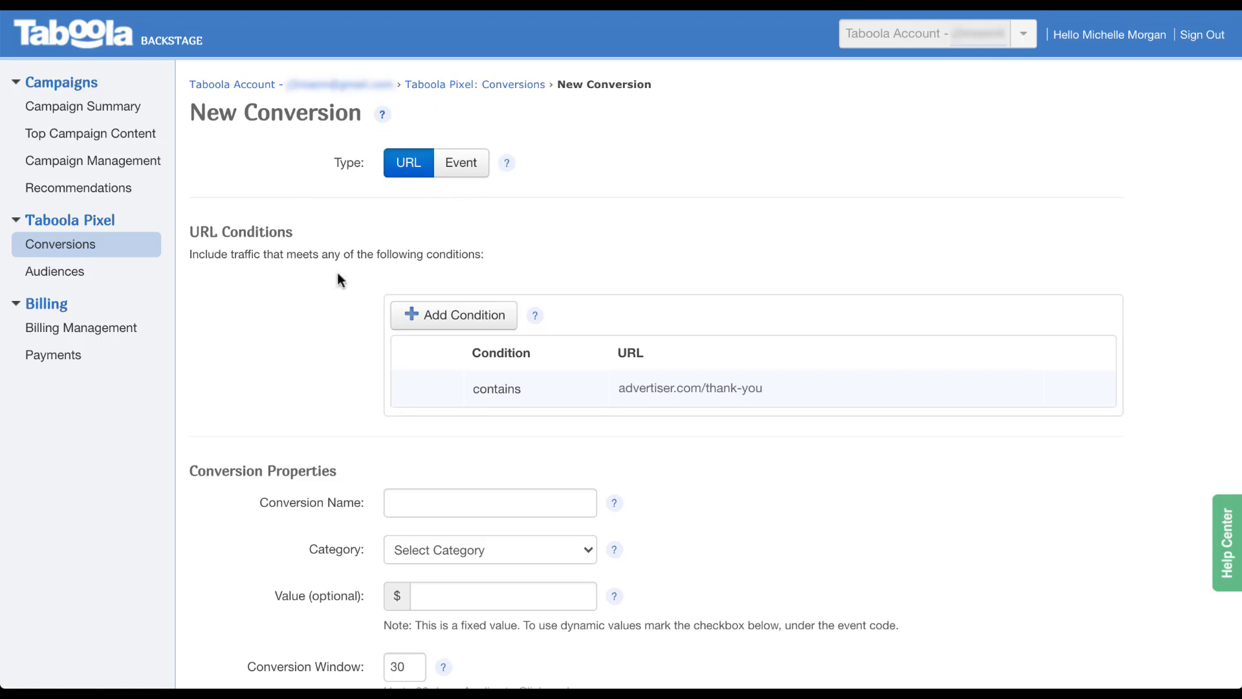
Inspect the URL condition, then add and remove a duplicate second condition.
{"action": "scroll", "coordinate": [345, 255], "scroll_direction": "down", "scroll_amount": 3}
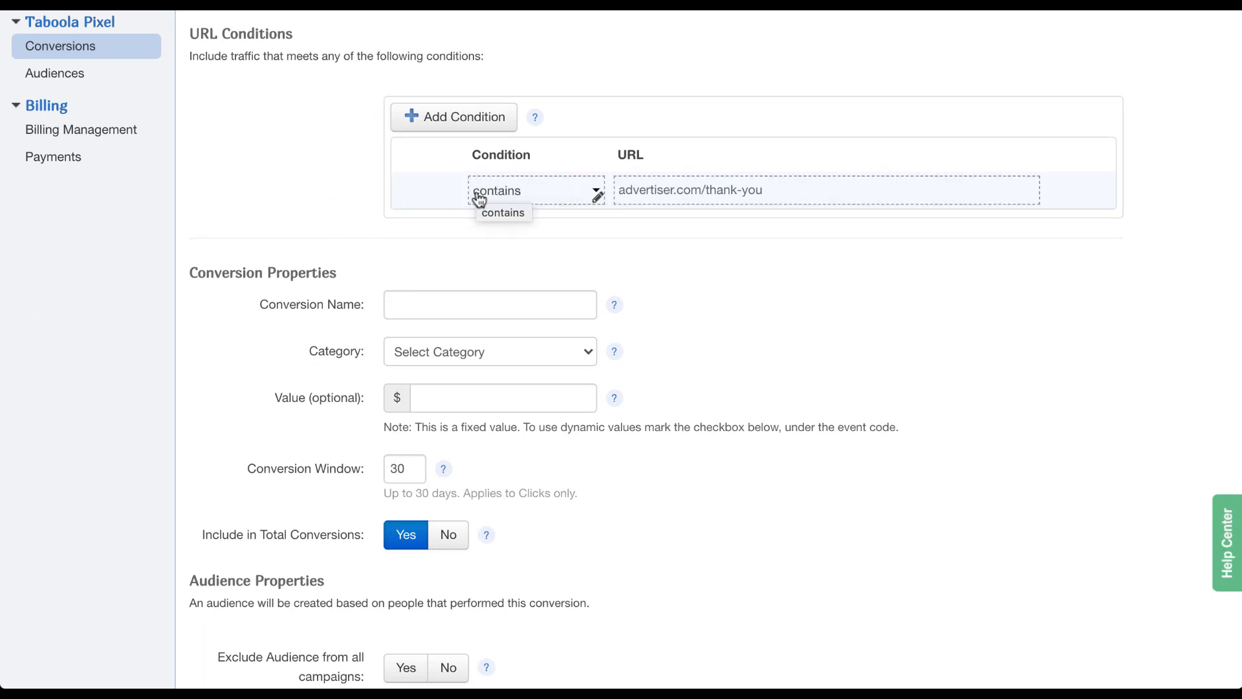
{"action": "left_click", "coordinate": [596, 194]}
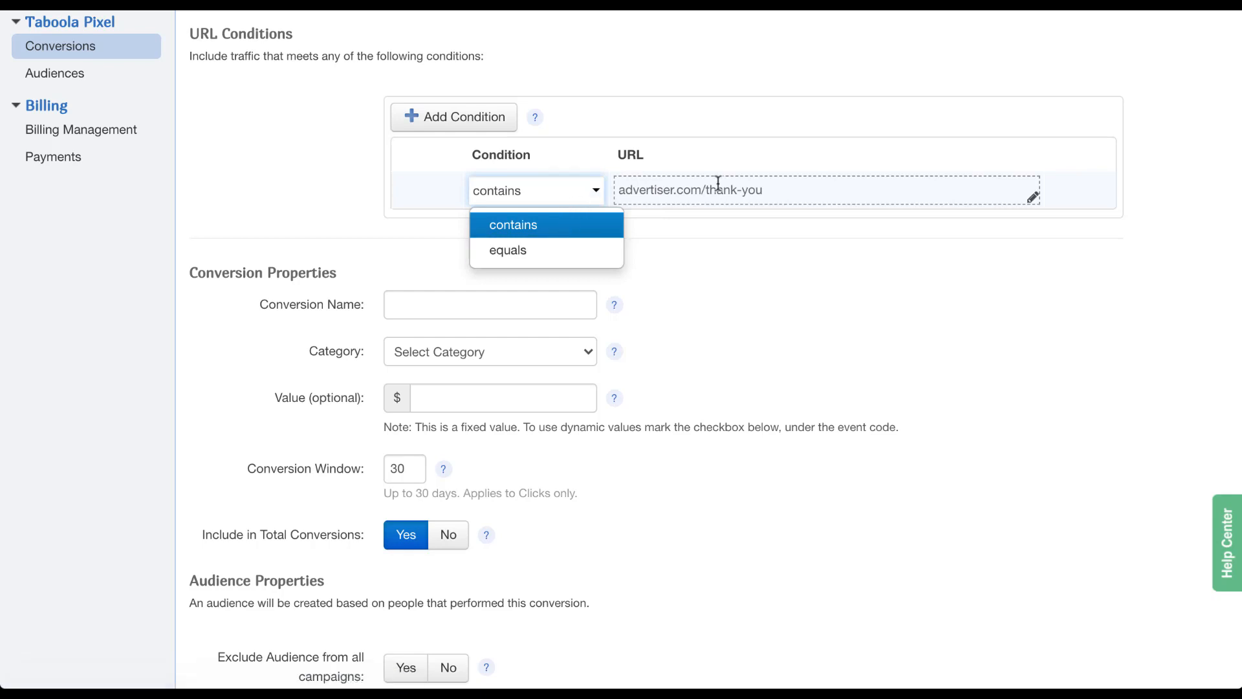
{"action": "left_click", "coordinate": [805, 192]}
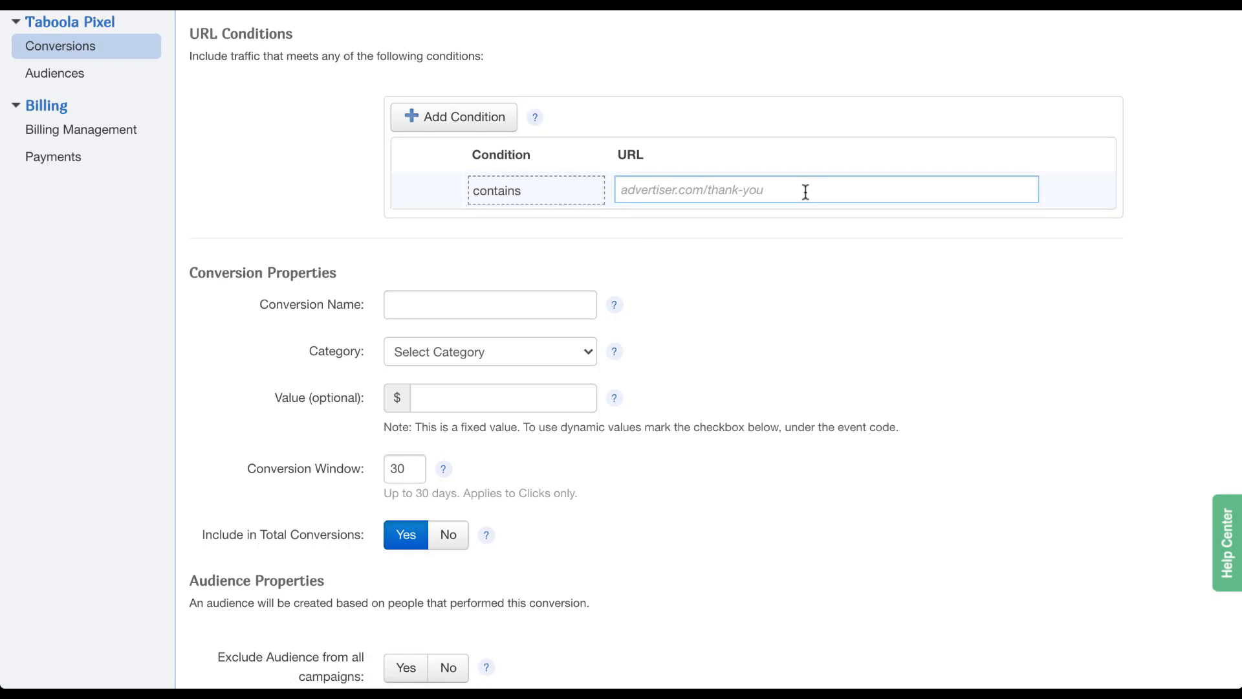
{"action": "left_click", "coordinate": [494, 123]}
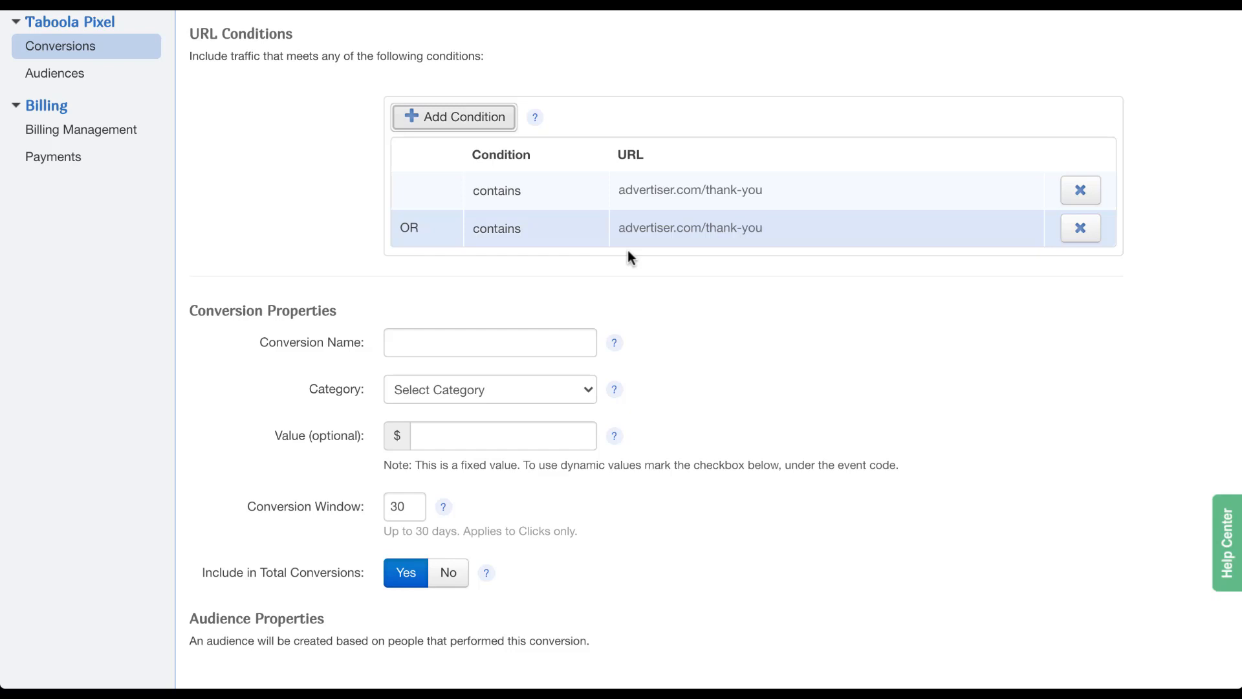
{"action": "left_click", "coordinate": [1088, 238]}
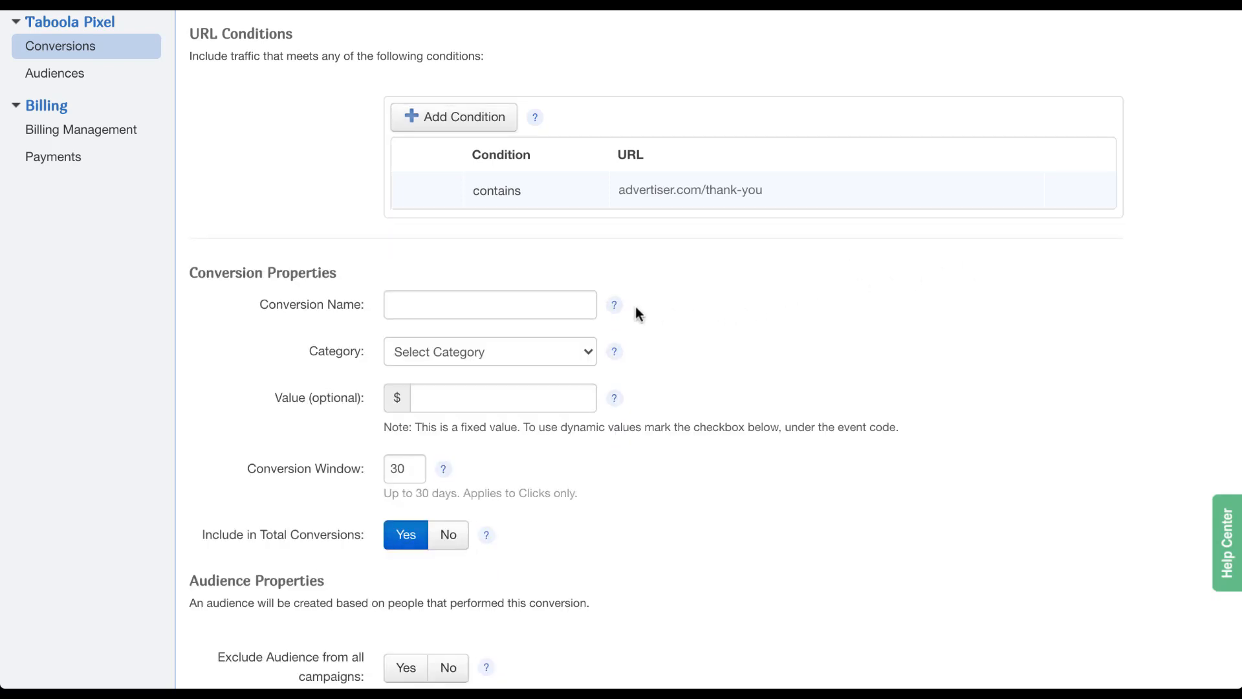
Leave Category blank and set Exclude Audience from all campaigns to Yes.
{"action": "left_click", "coordinate": [586, 353]}
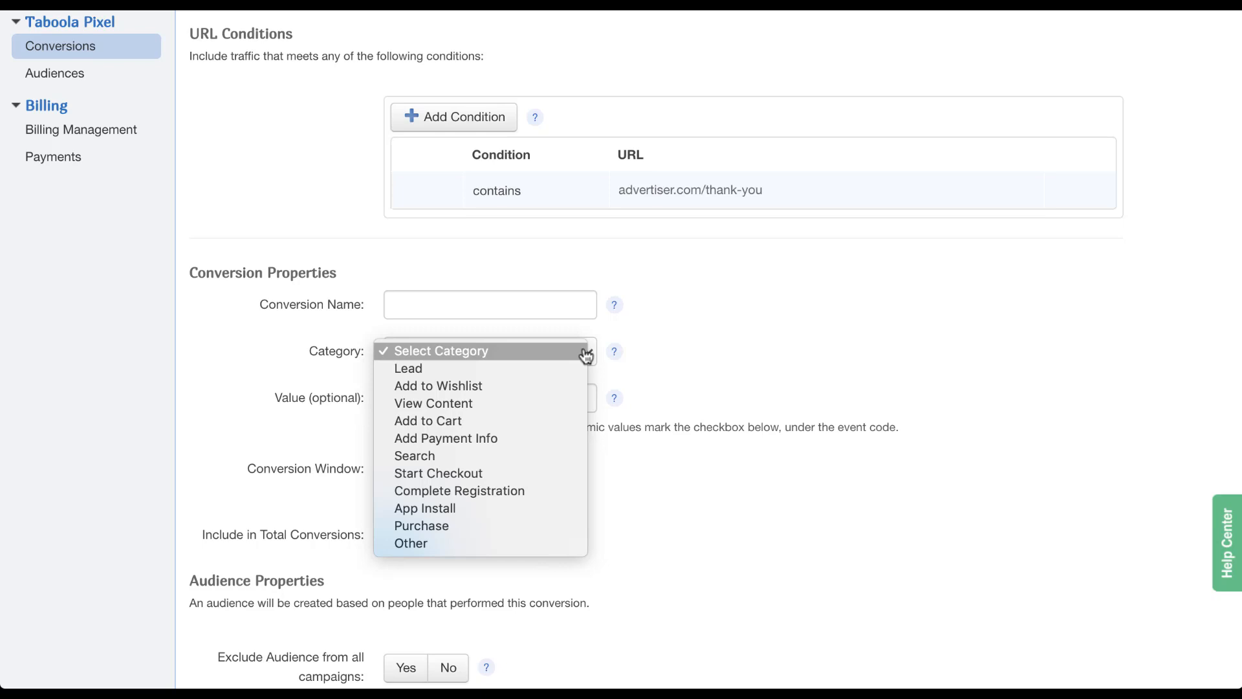
{"action": "left_click", "coordinate": [717, 356]}
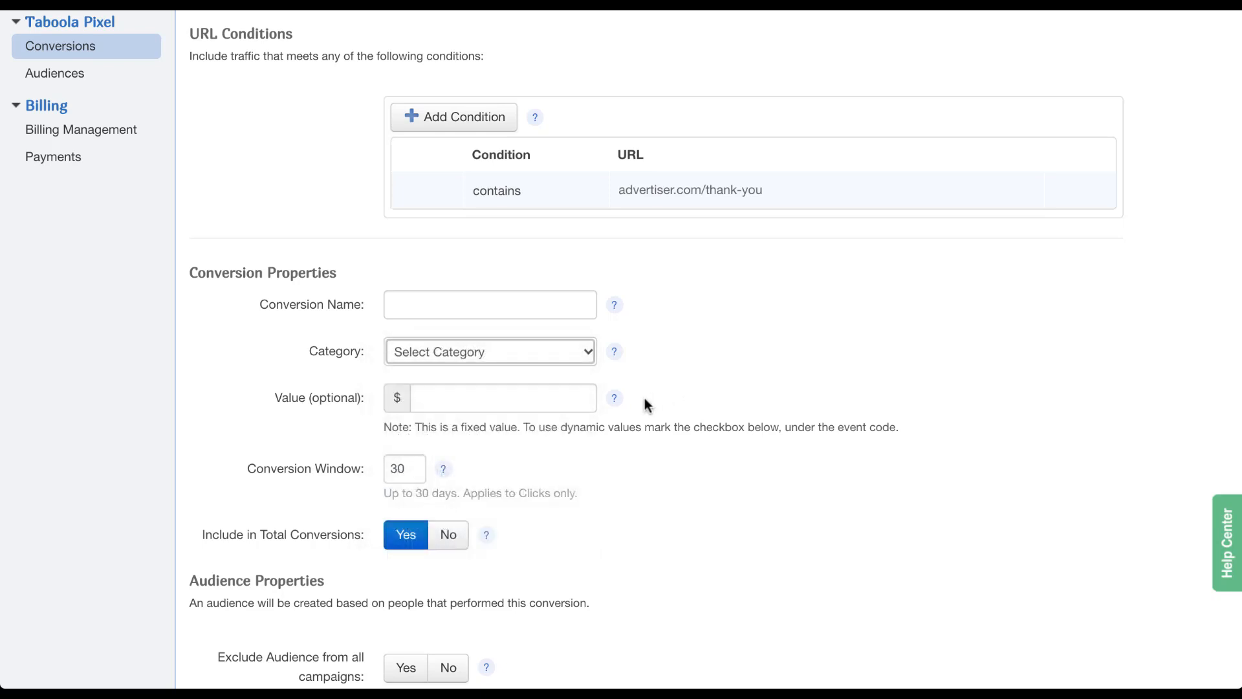
{"action": "scroll", "coordinate": [660, 492], "scroll_direction": "down", "scroll_amount": 3}
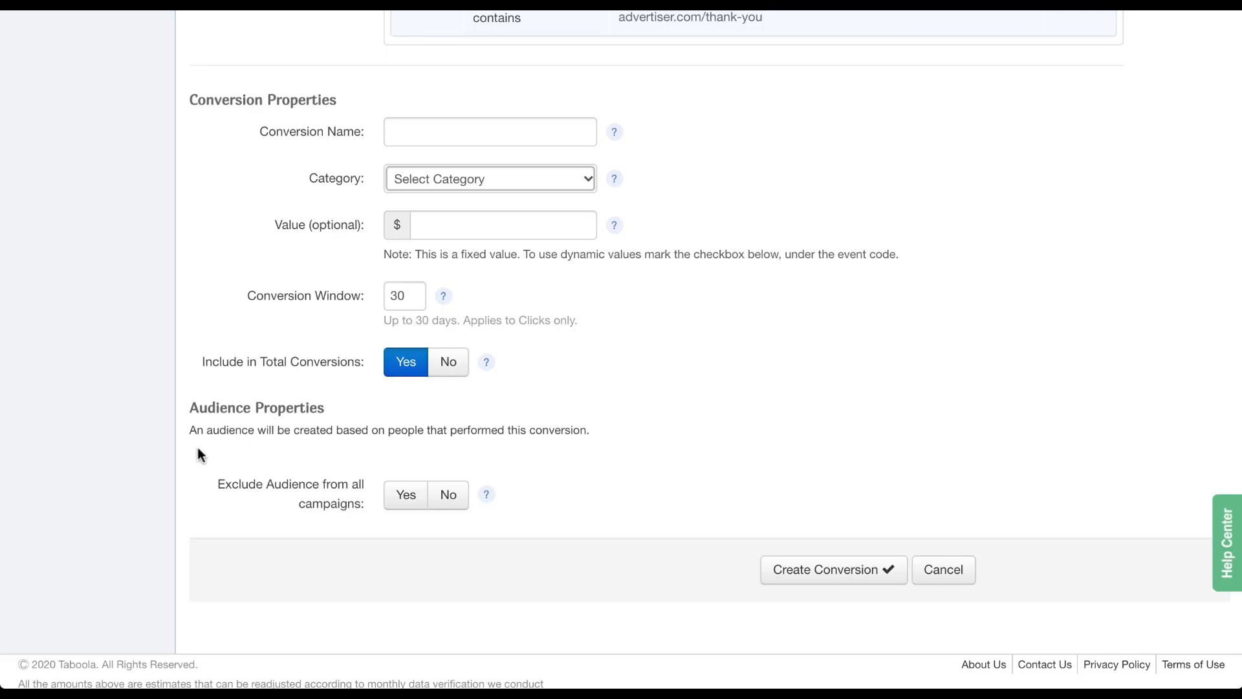
{"action": "left_click", "coordinate": [408, 510]}
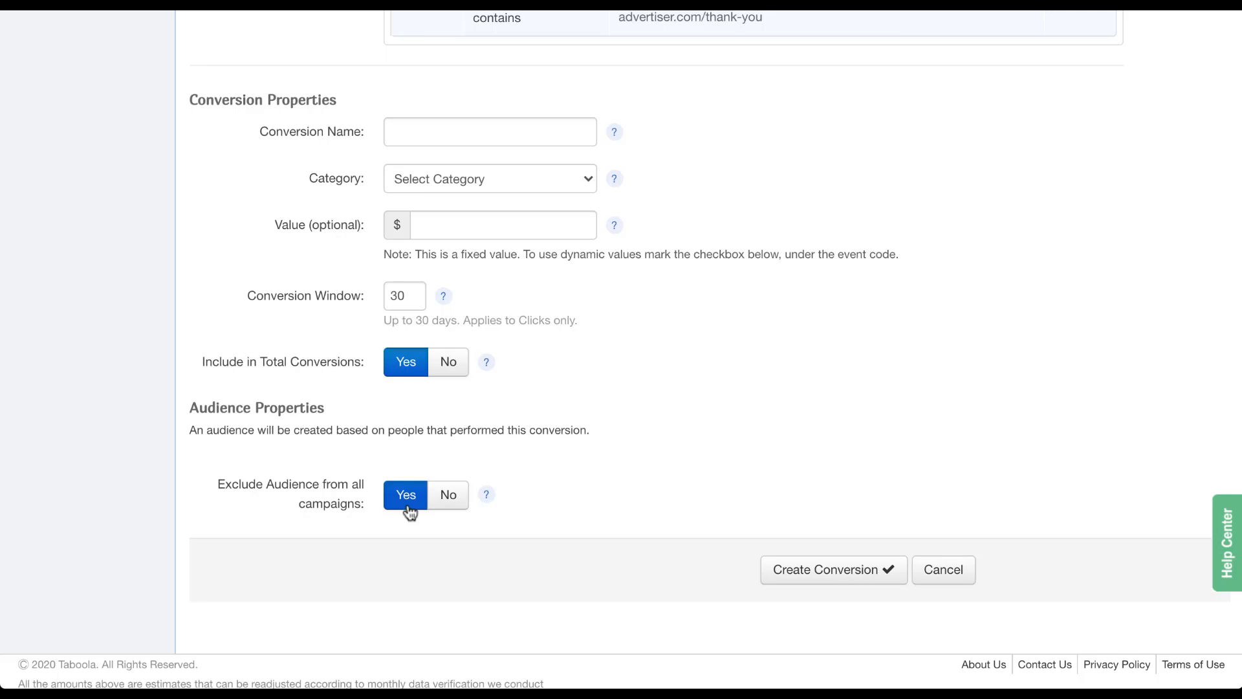
{"action": "scroll", "coordinate": [410, 511], "scroll_direction": "up", "scroll_amount": 6}
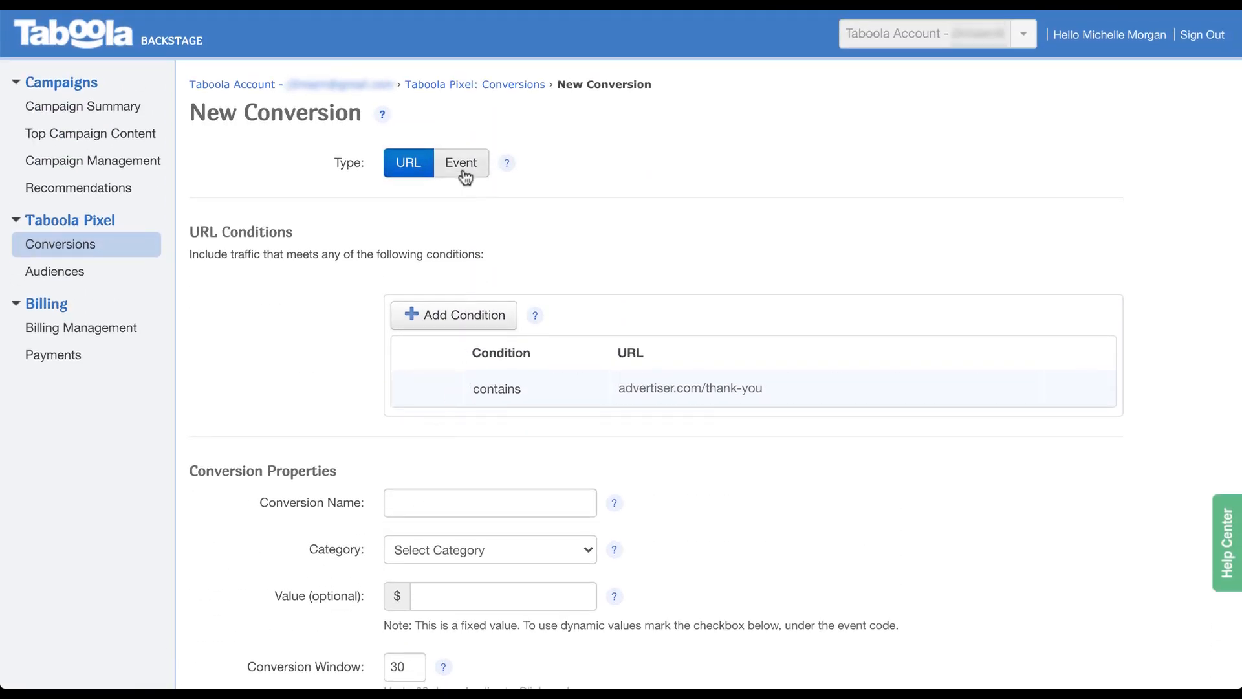
Switch the conversion type to Event, choose App Install, and review its embed code.
{"action": "left_click", "coordinate": [464, 176]}
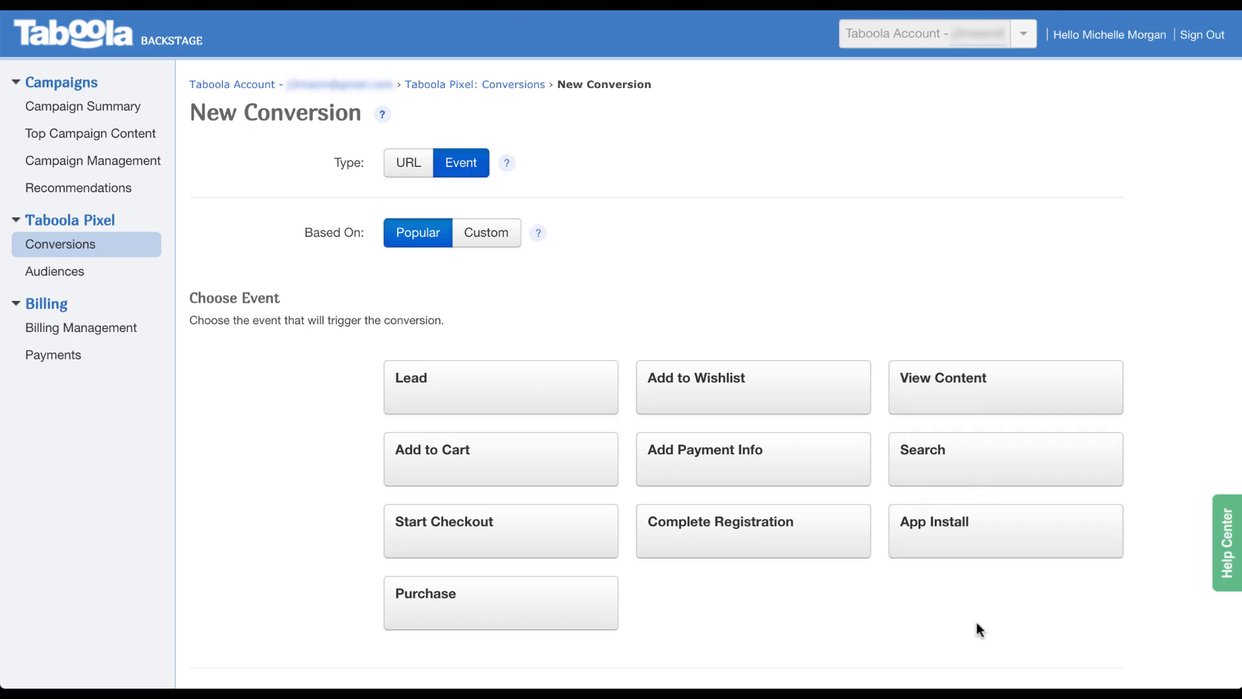
{"action": "left_click", "coordinate": [978, 555]}
{"action": "scroll", "coordinate": [976, 554], "scroll_direction": "down", "scroll_amount": 10}
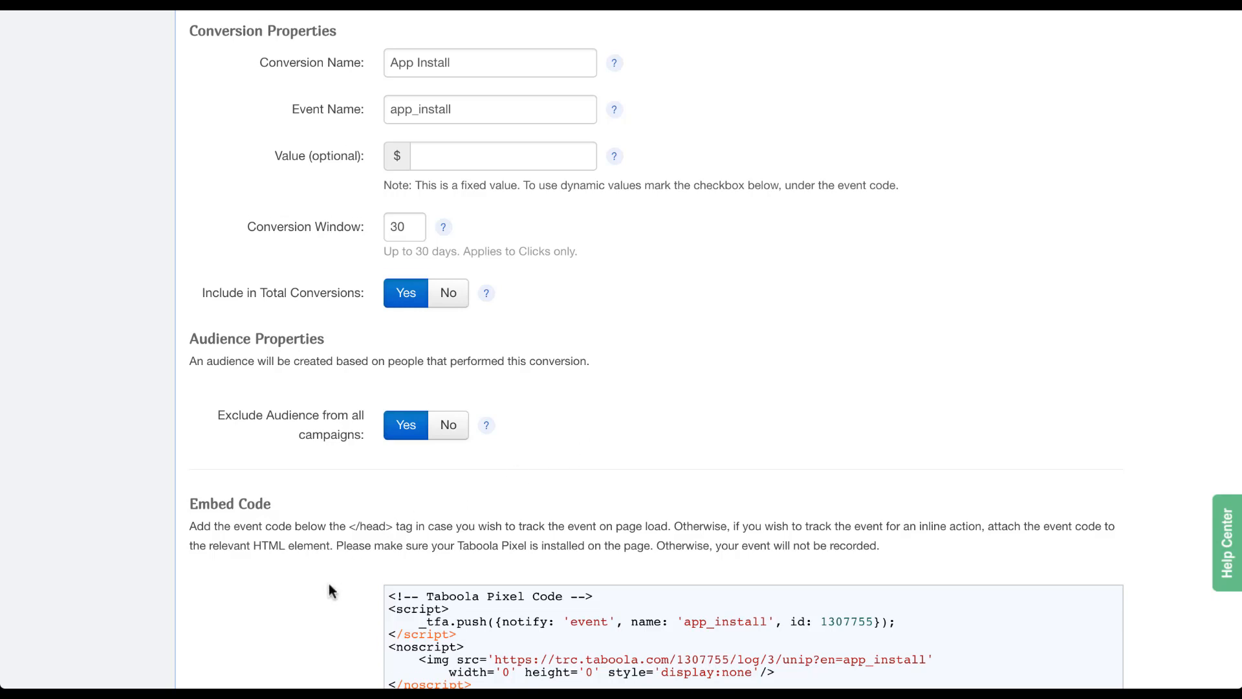
{"action": "scroll", "coordinate": [328, 586], "scroll_direction": "down", "scroll_amount": 5}
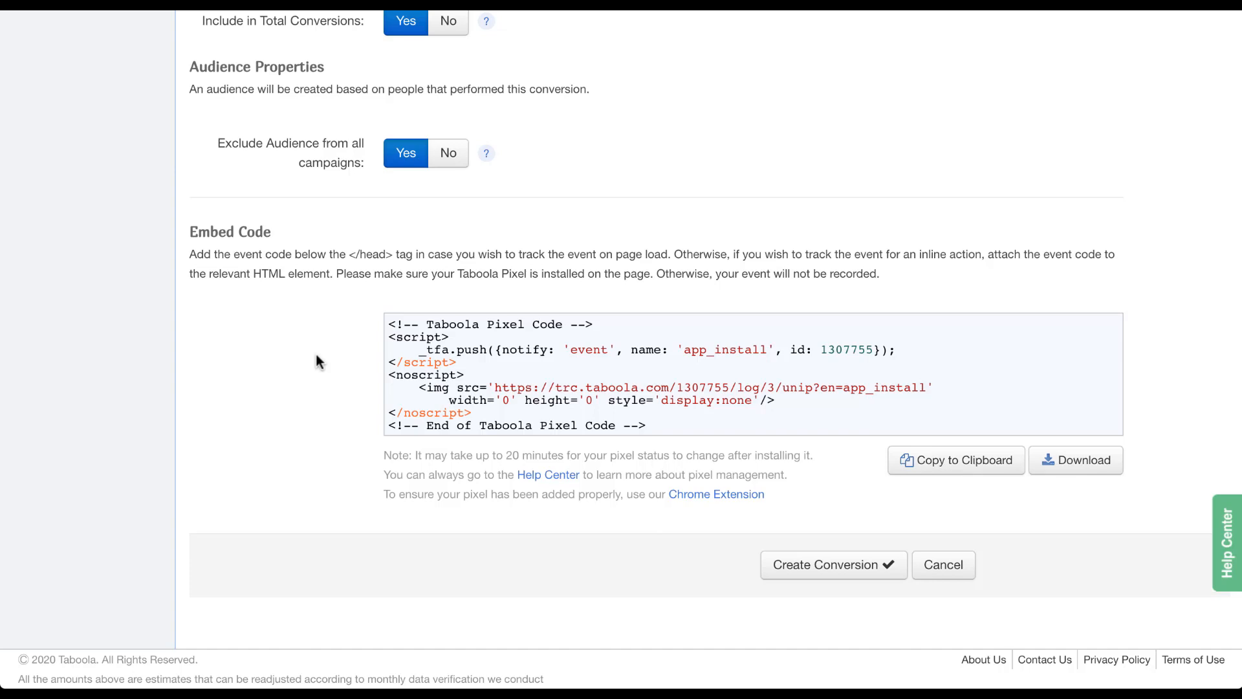
{"action": "scroll", "coordinate": [316, 355], "scroll_direction": "up", "scroll_amount": 15}
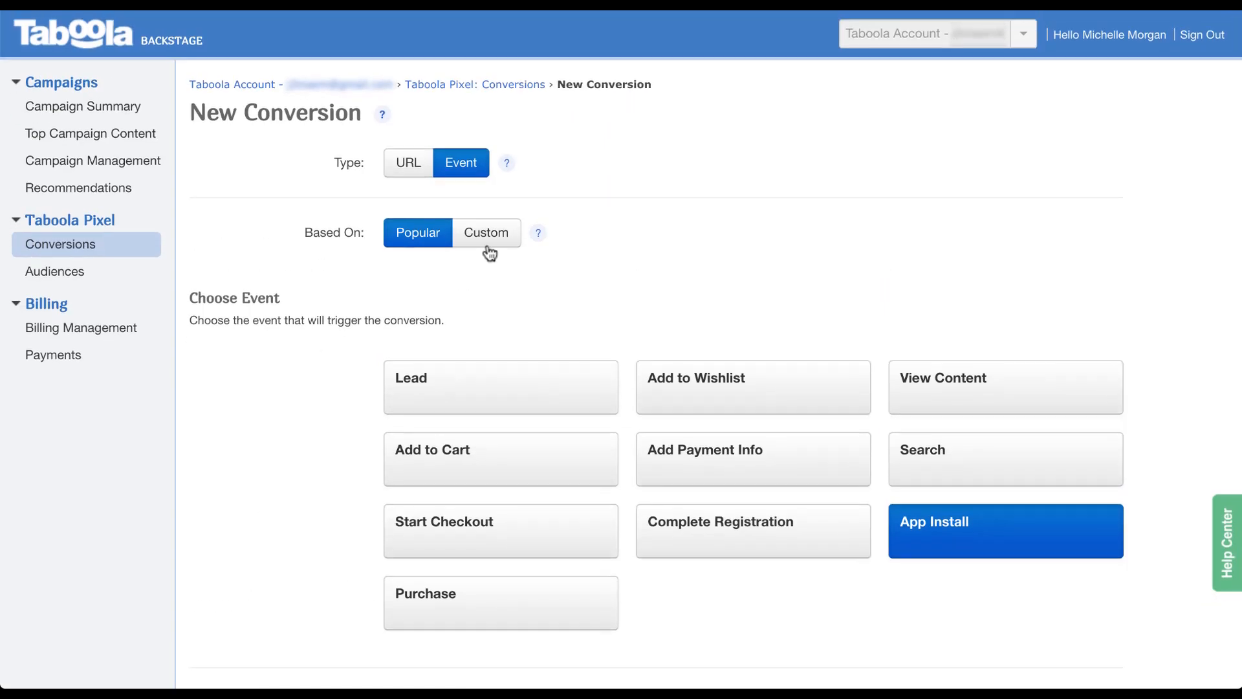
Create and save a custom event conversion 'Video View' with event video_view in the View Content category.
{"action": "left_click", "coordinate": [490, 248]}
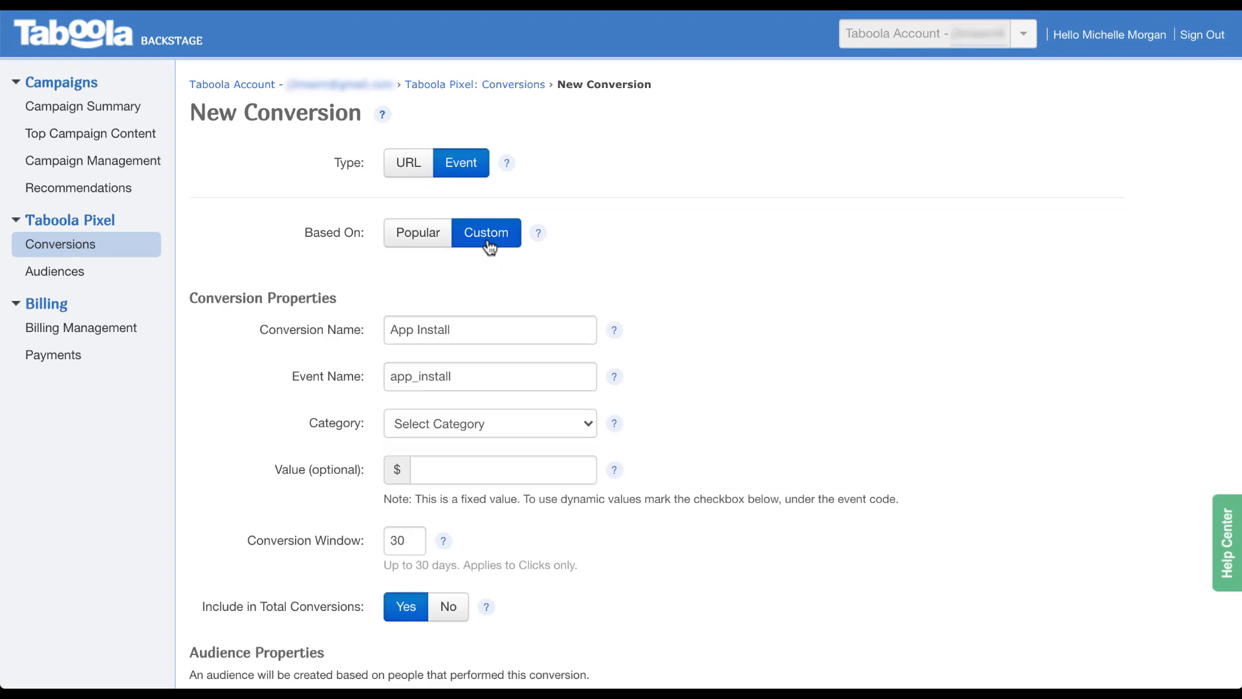
{"action": "triple_click", "coordinate": [483, 374]}
{"action": "type", "text": "video_view"}
{"action": "triple_click", "coordinate": [479, 330]}
{"action": "type", "text": "Video View"}
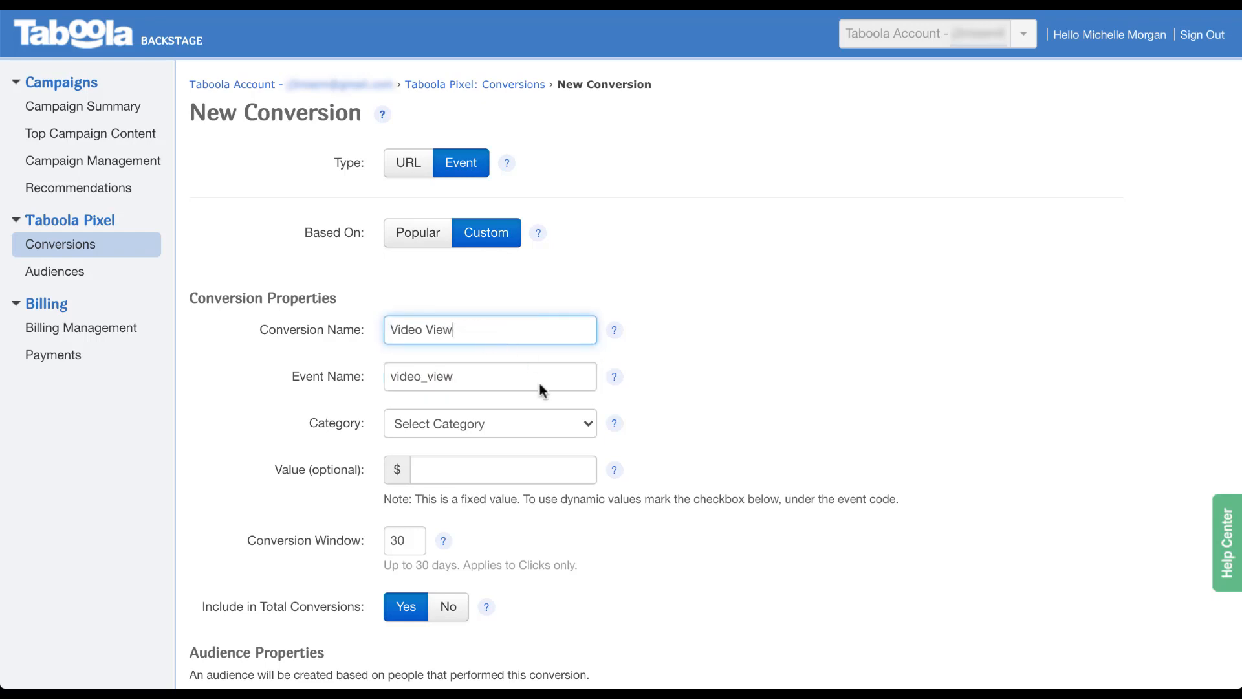
{"action": "left_click", "coordinate": [585, 426]}
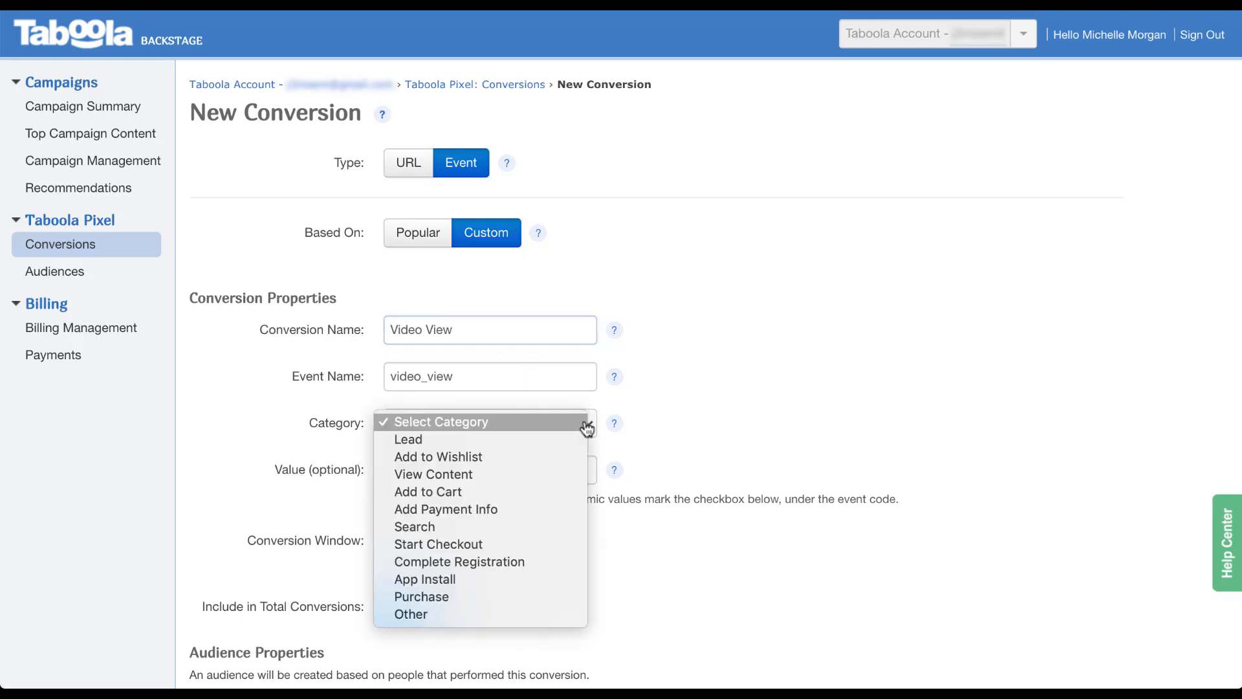
{"action": "left_click", "coordinate": [569, 475]}
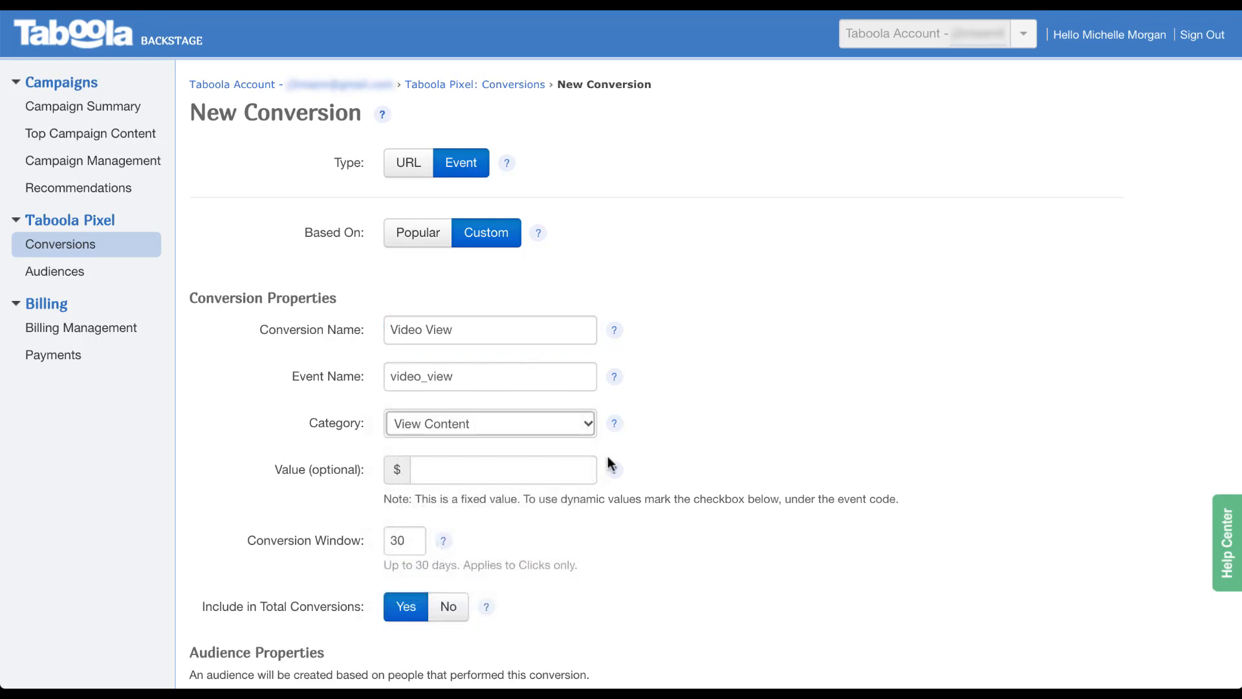
{"action": "scroll", "coordinate": [660, 459], "scroll_direction": "down", "scroll_amount": 1}
{"action": "scroll", "coordinate": [660, 460], "scroll_direction": "down", "scroll_amount": 8}
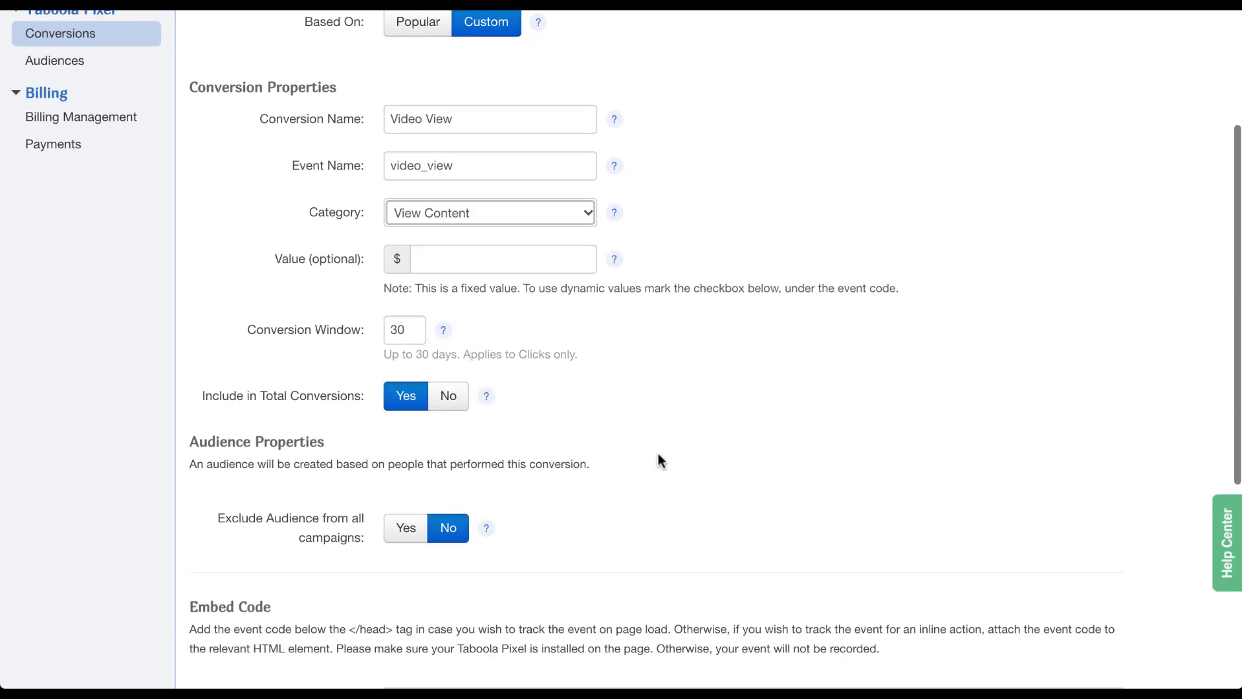
{"action": "scroll", "coordinate": [659, 459], "scroll_direction": "down", "scroll_amount": 2}
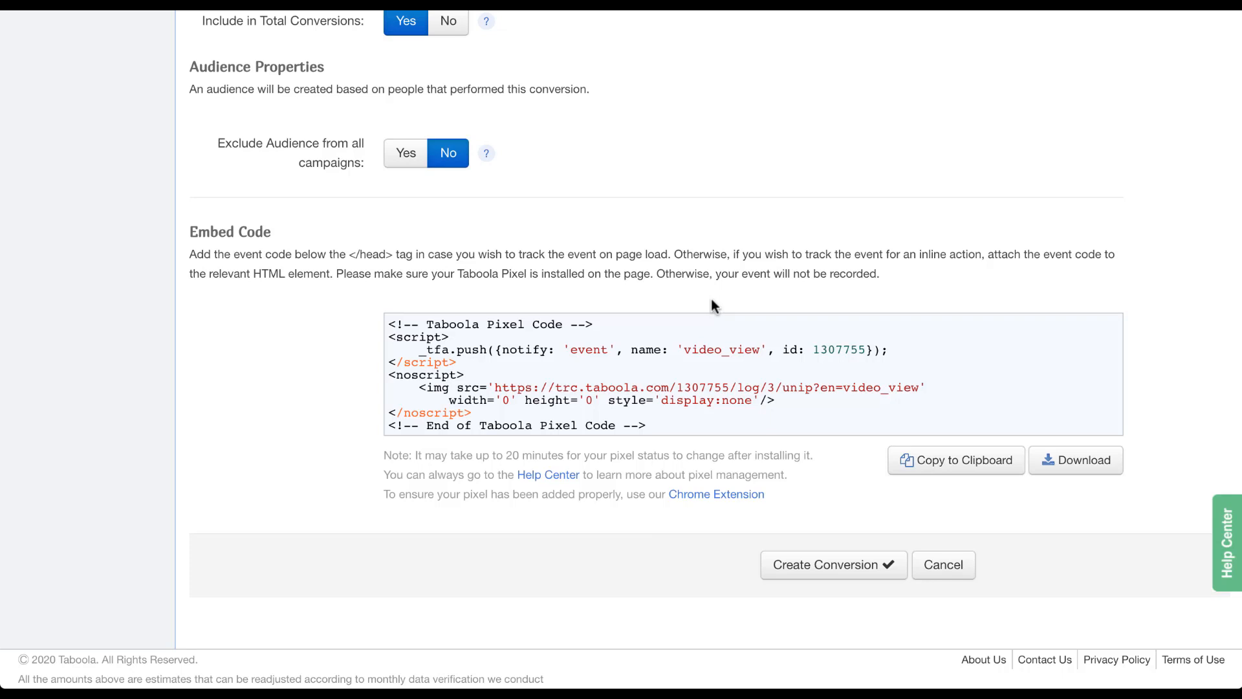
{"action": "left_click", "coordinate": [854, 571]}
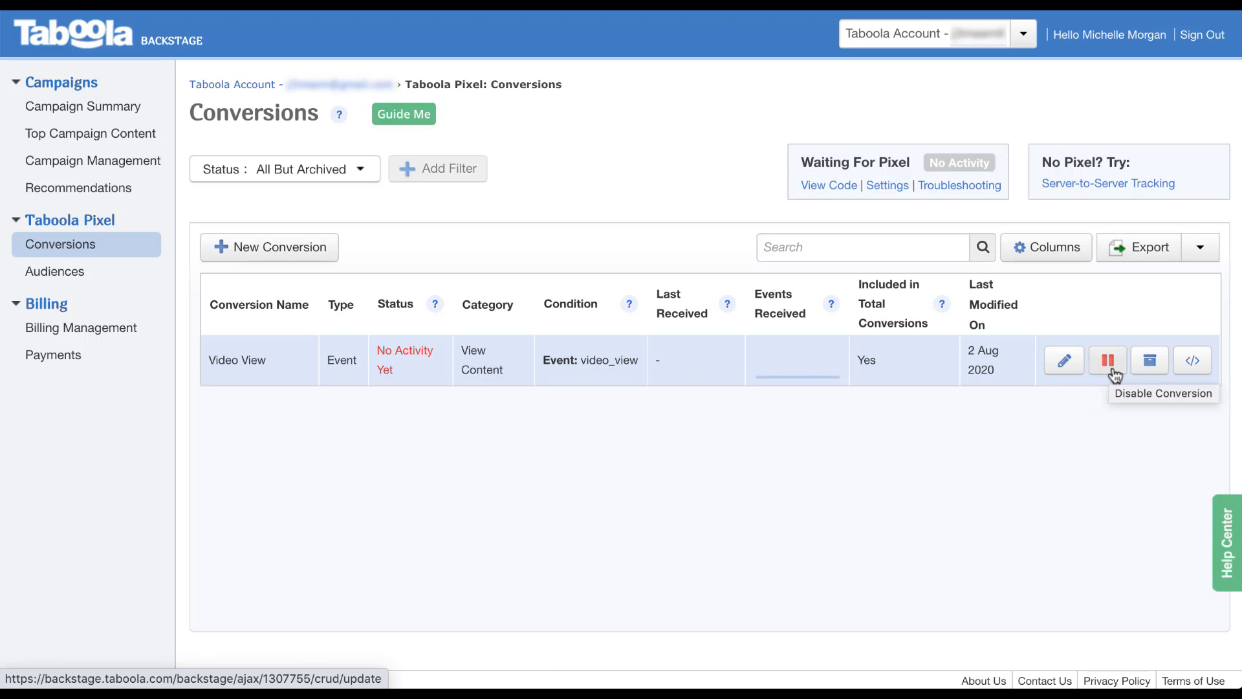
View the new Video View conversion's code snippet, then go to the pixel Audiences list.
{"action": "left_click", "coordinate": [1188, 367]}
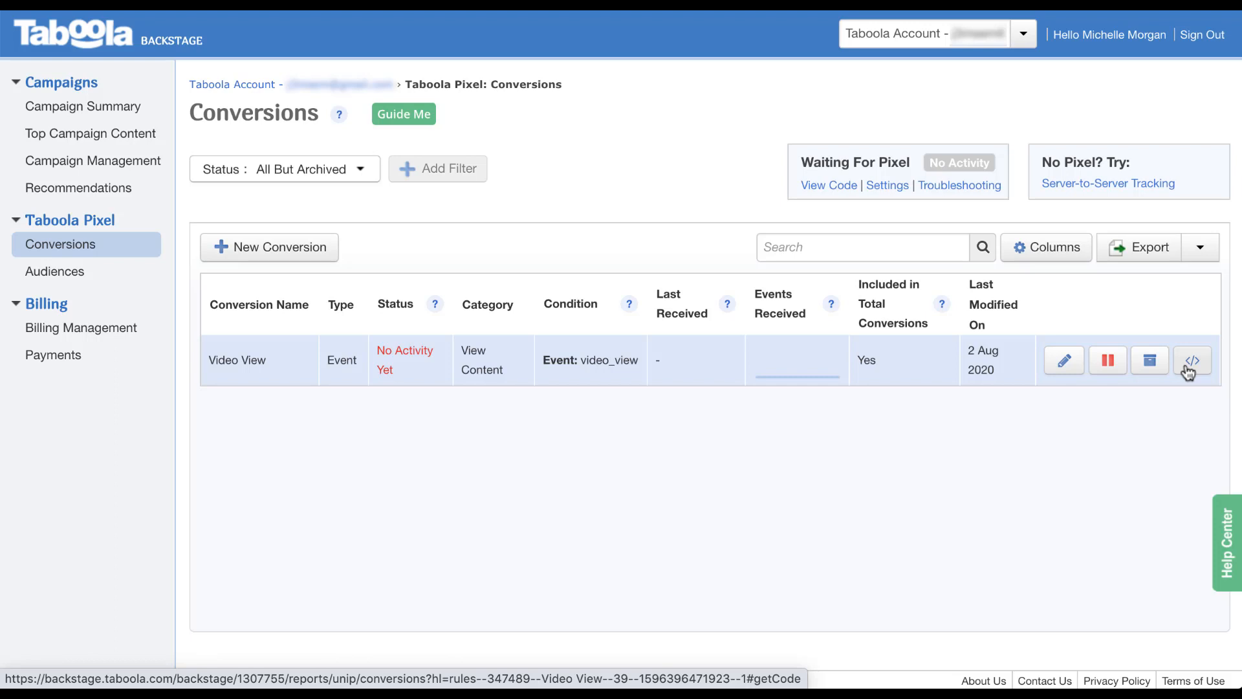
{"action": "left_click", "coordinate": [89, 276]}
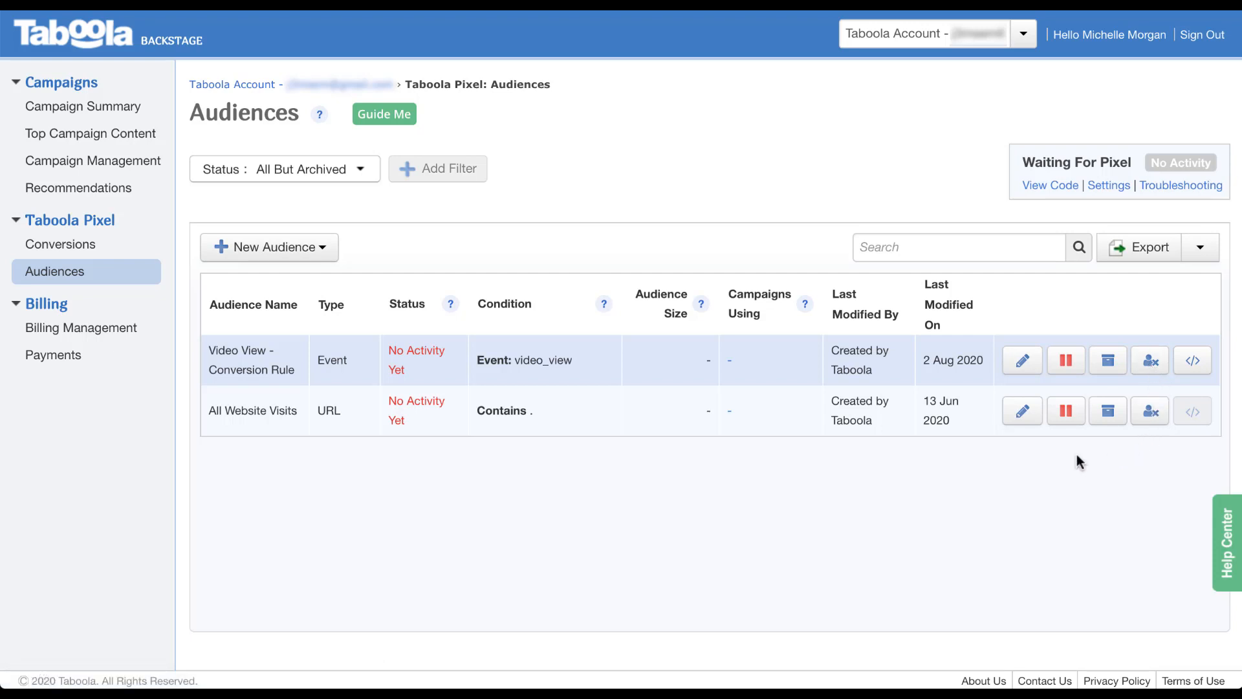
Start a New Custom Audience from pixel data and look over its default URL-based form.
{"action": "left_click", "coordinate": [324, 253]}
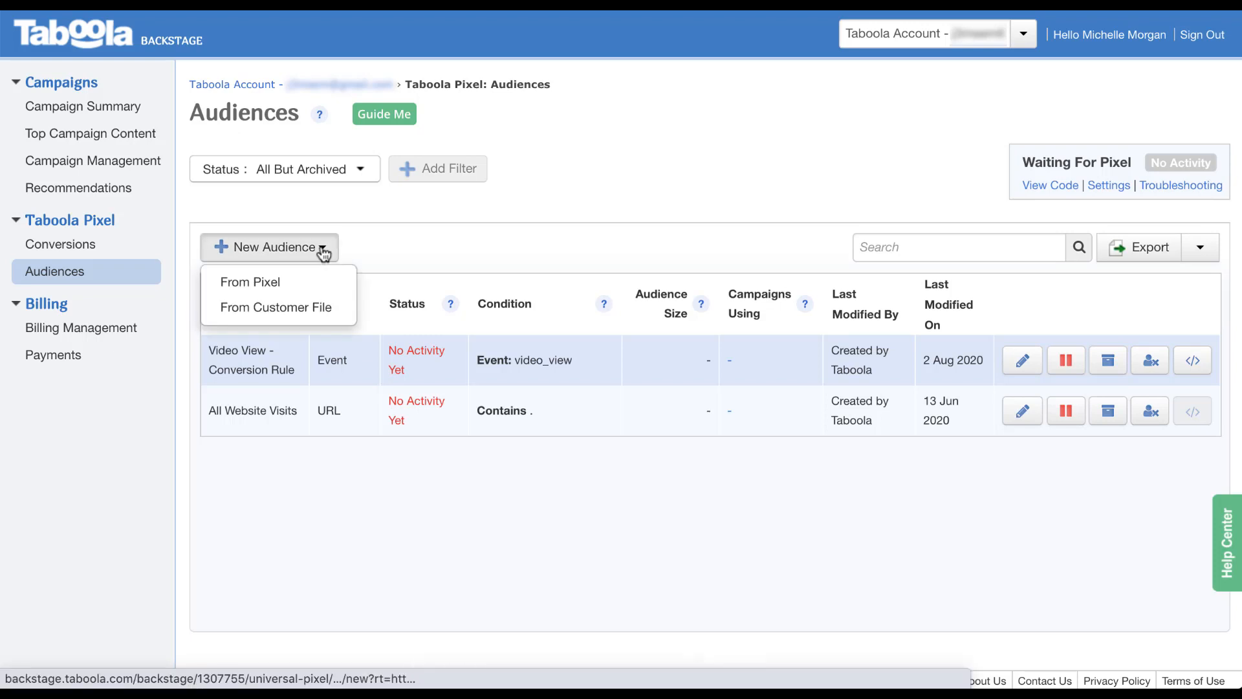
{"action": "left_click", "coordinate": [341, 289]}
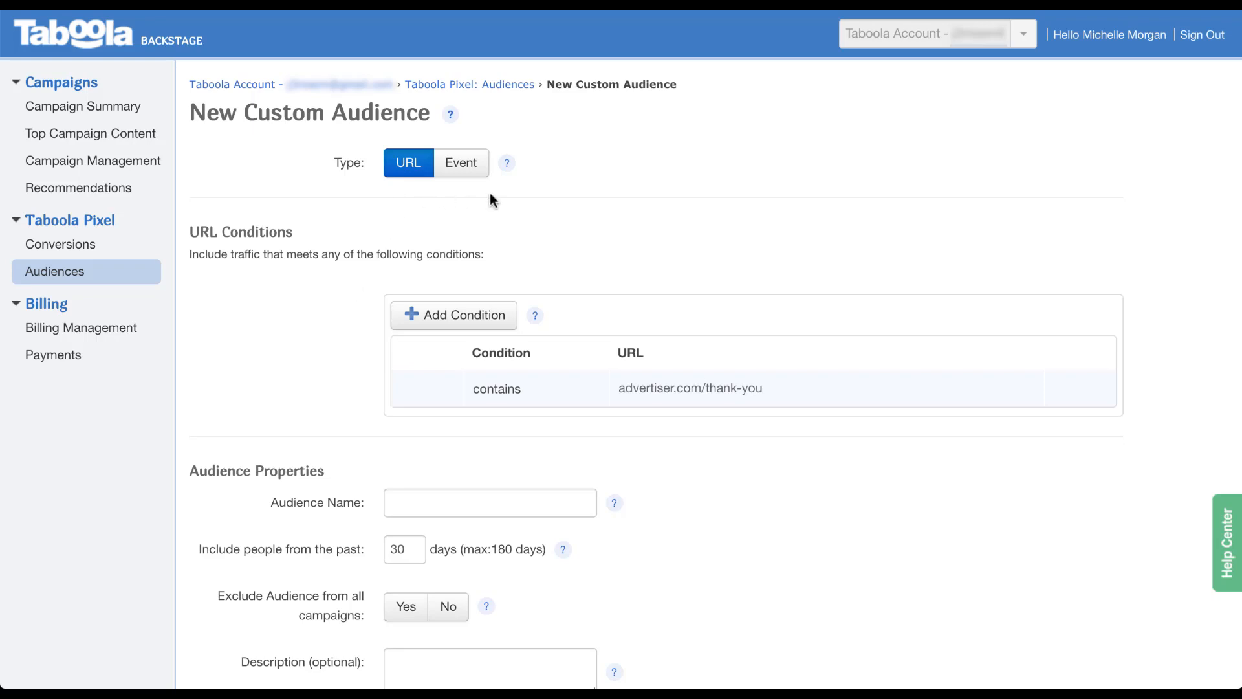
{"action": "scroll", "coordinate": [300, 349], "scroll_direction": "down", "scroll_amount": 5}
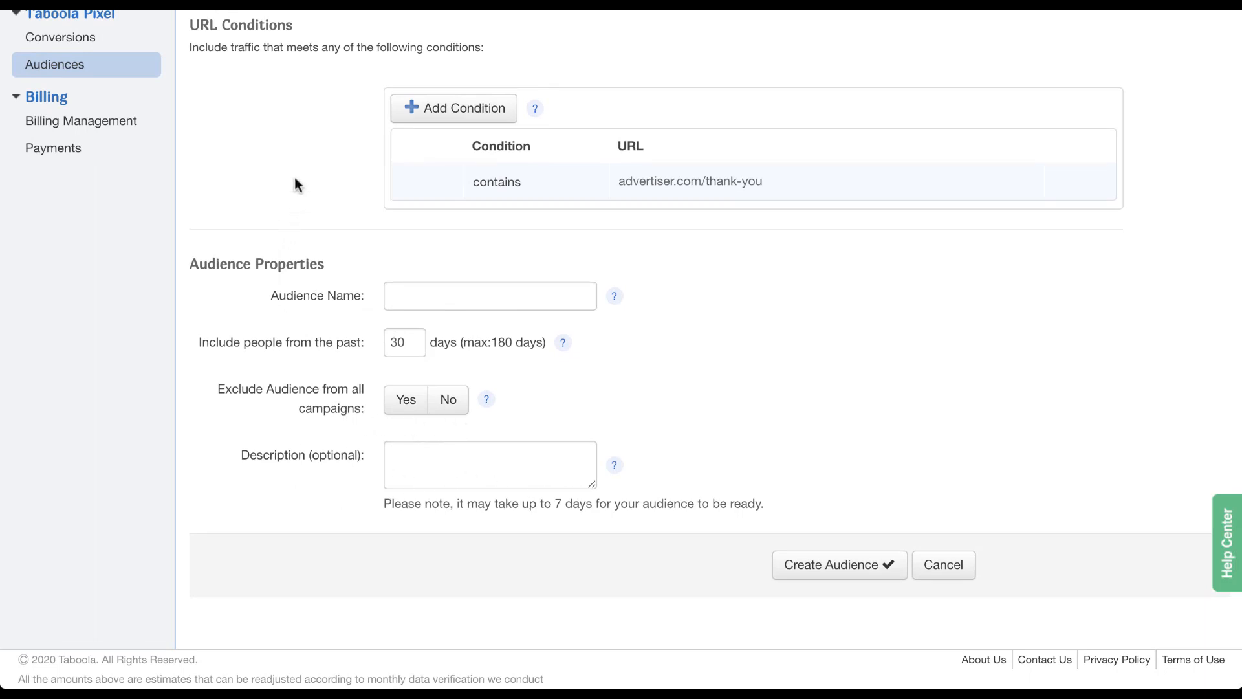
{"action": "scroll", "coordinate": [295, 185], "scroll_direction": "up", "scroll_amount": 3}
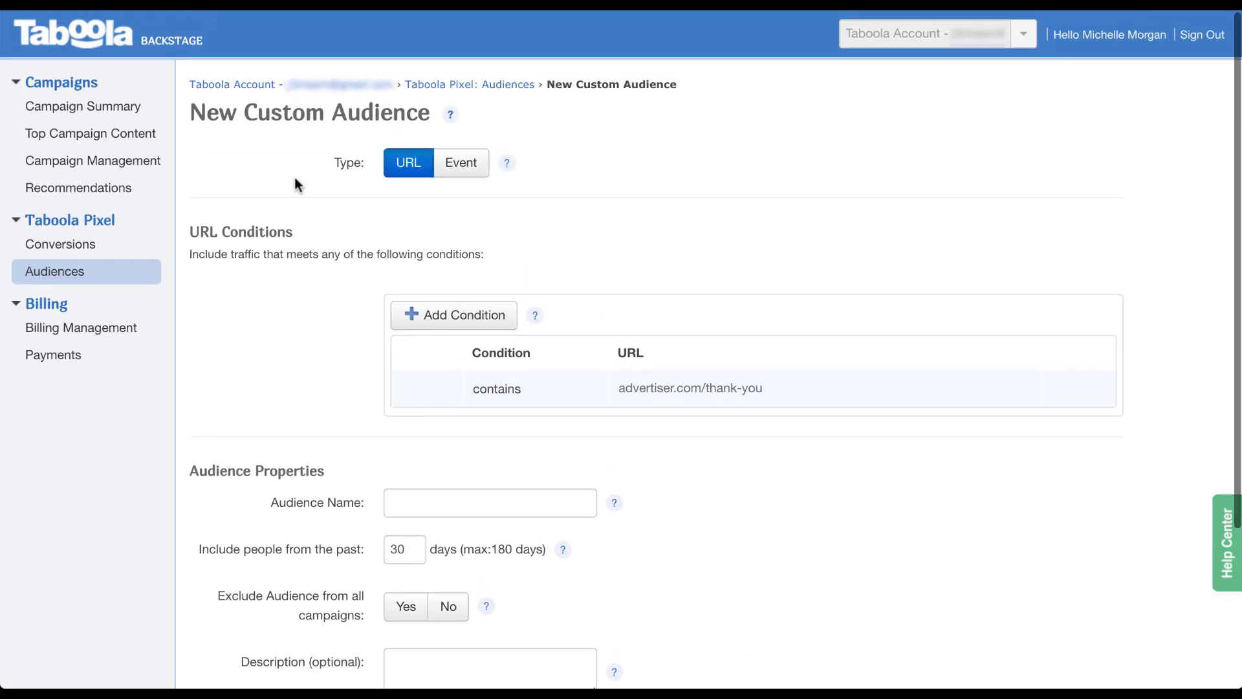
Set the audience type to Event with video_view as the event, then discard the form.
{"action": "left_click", "coordinate": [460, 169]}
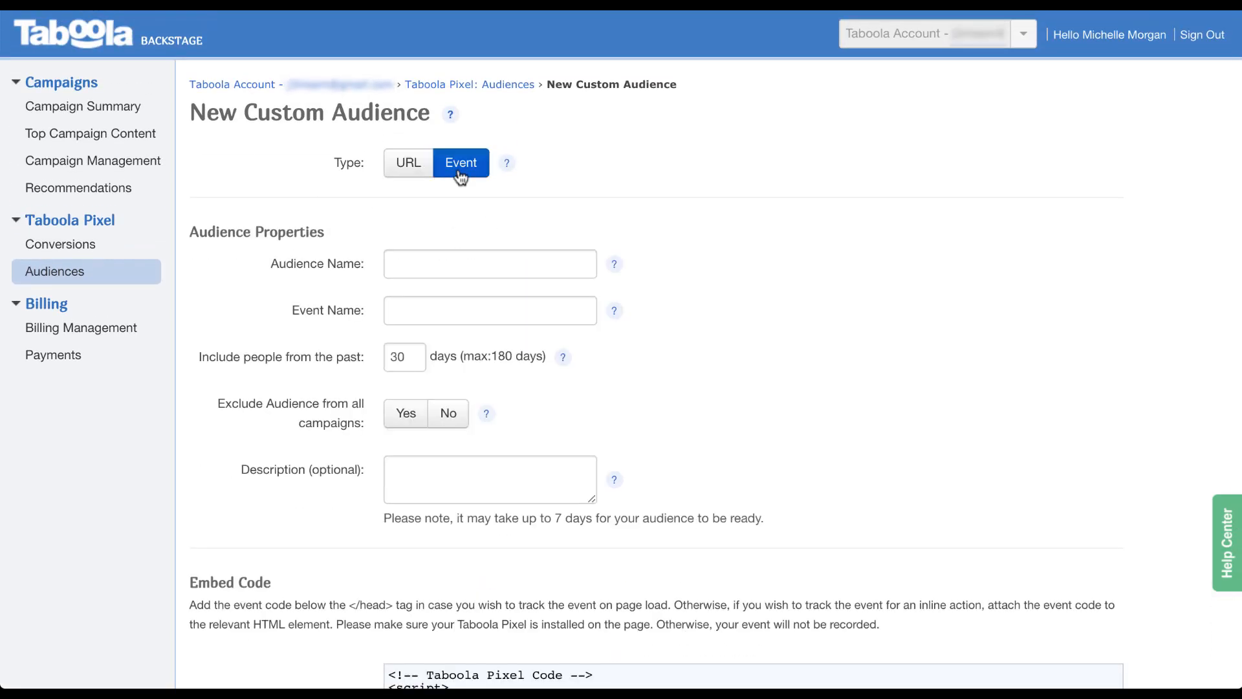
{"action": "scroll", "coordinate": [236, 321], "scroll_direction": "down", "scroll_amount": 2}
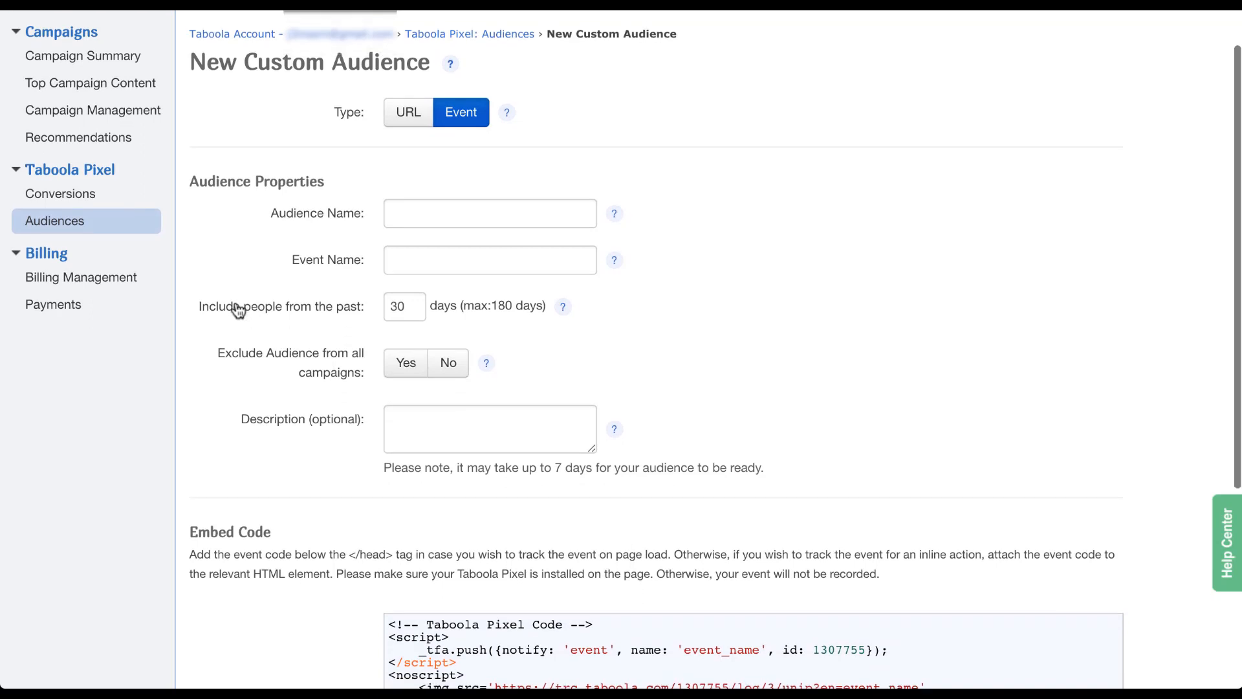
{"action": "scroll", "coordinate": [239, 310], "scroll_direction": "down", "scroll_amount": 1}
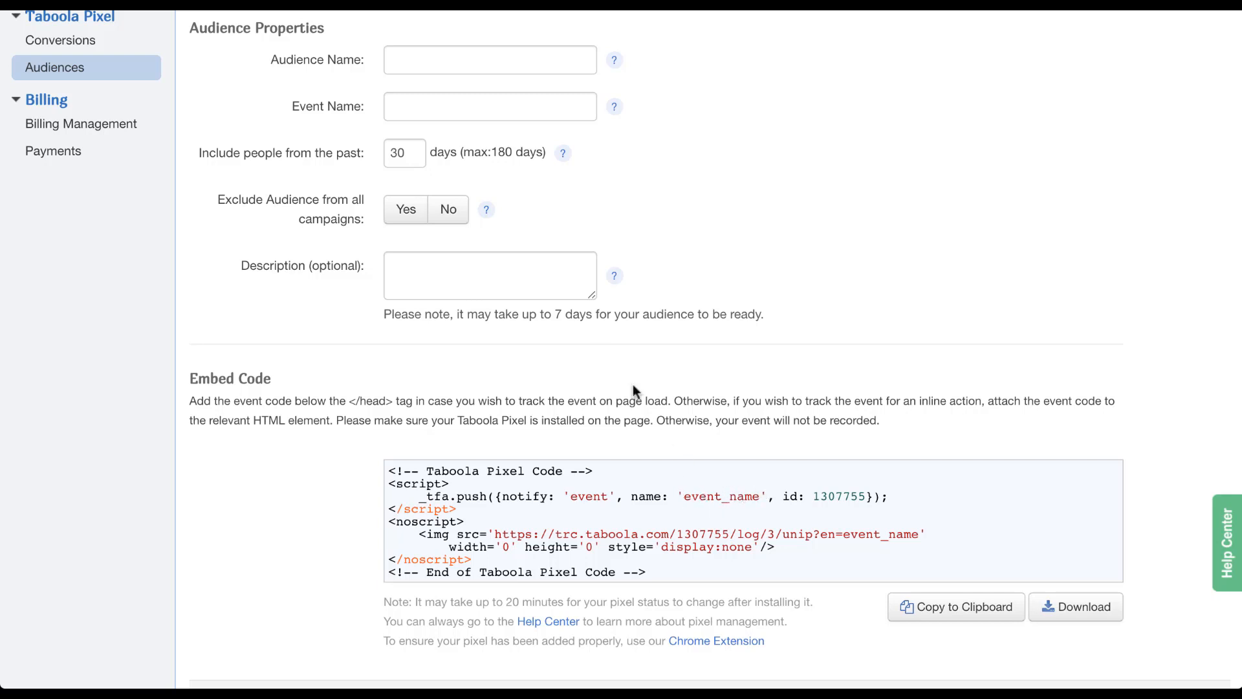
{"action": "left_click", "coordinate": [458, 112]}
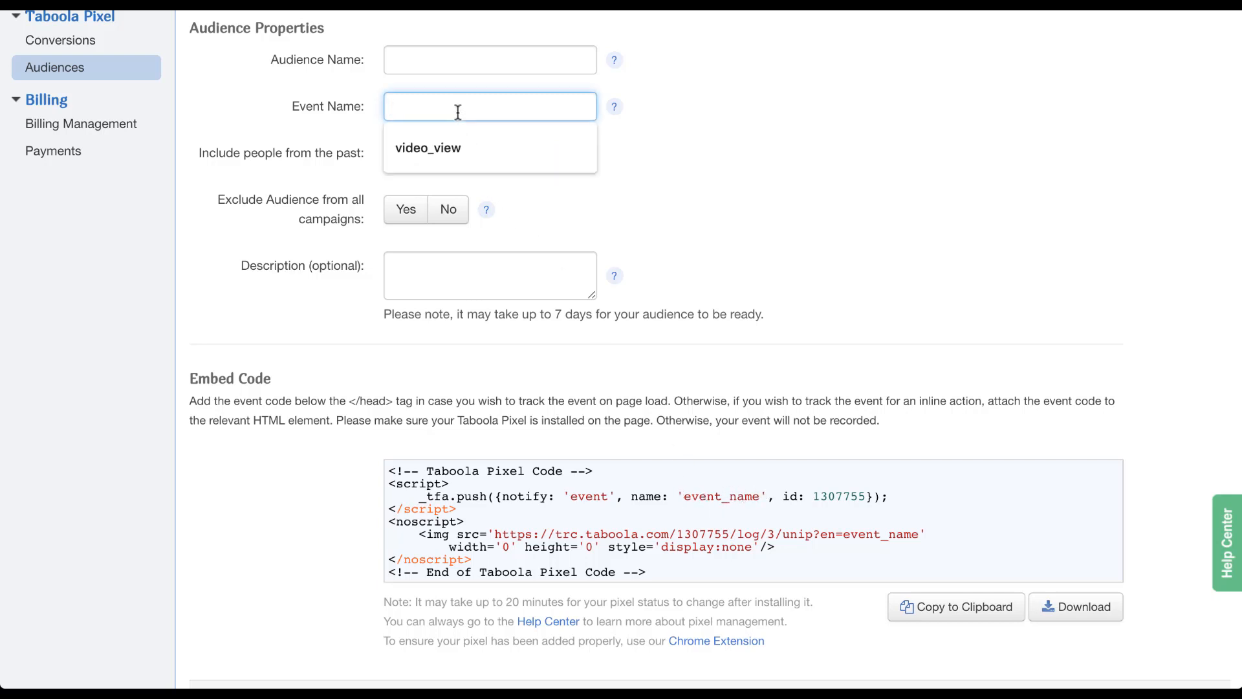
{"action": "left_click", "coordinate": [456, 146]}
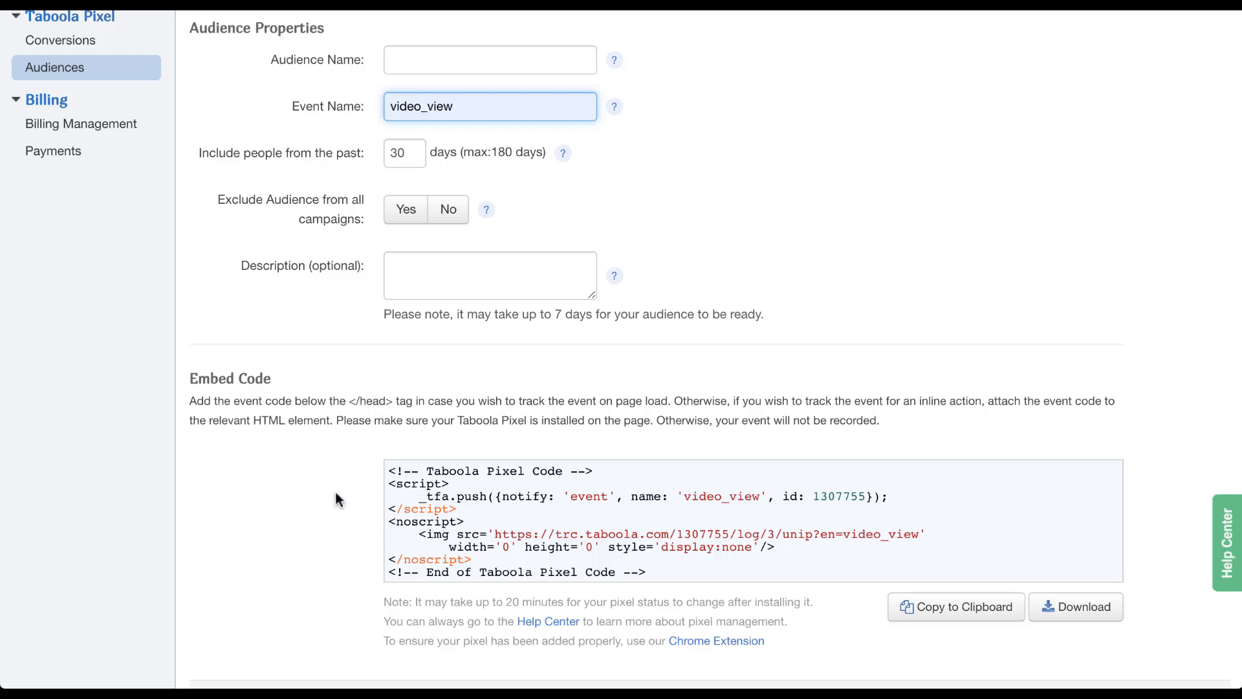
{"action": "scroll", "coordinate": [335, 499], "scroll_direction": "down", "scroll_amount": 3}
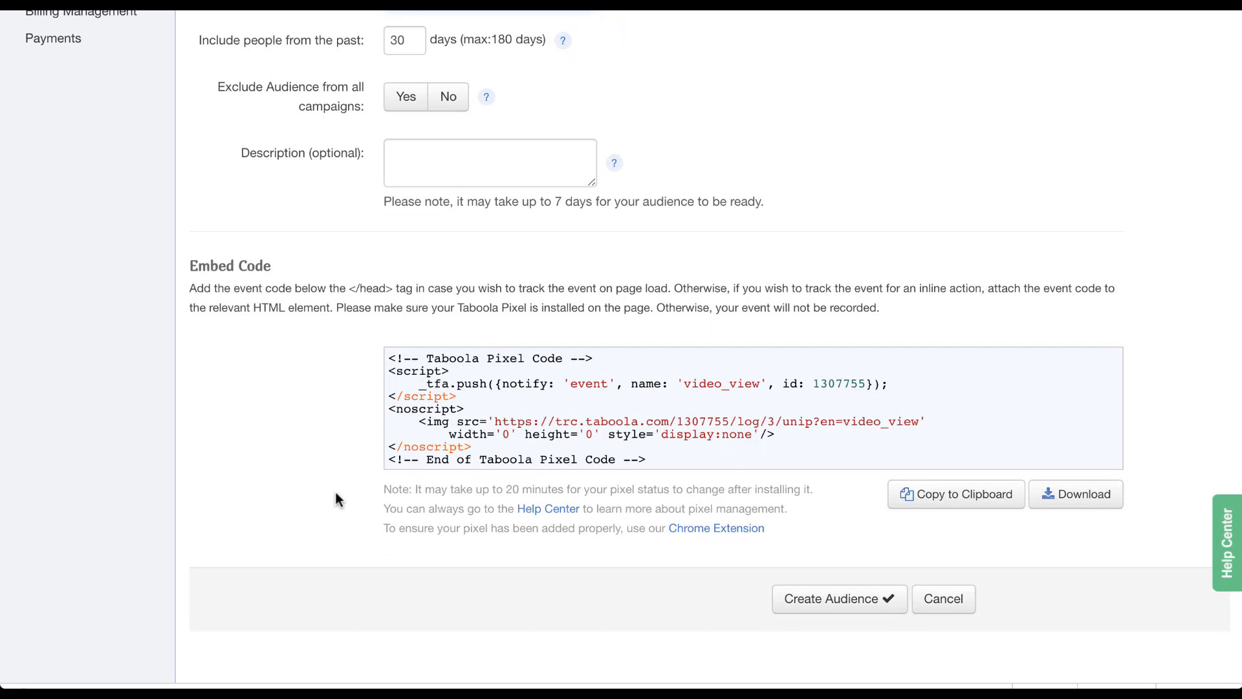
{"action": "left_click", "coordinate": [937, 599]}
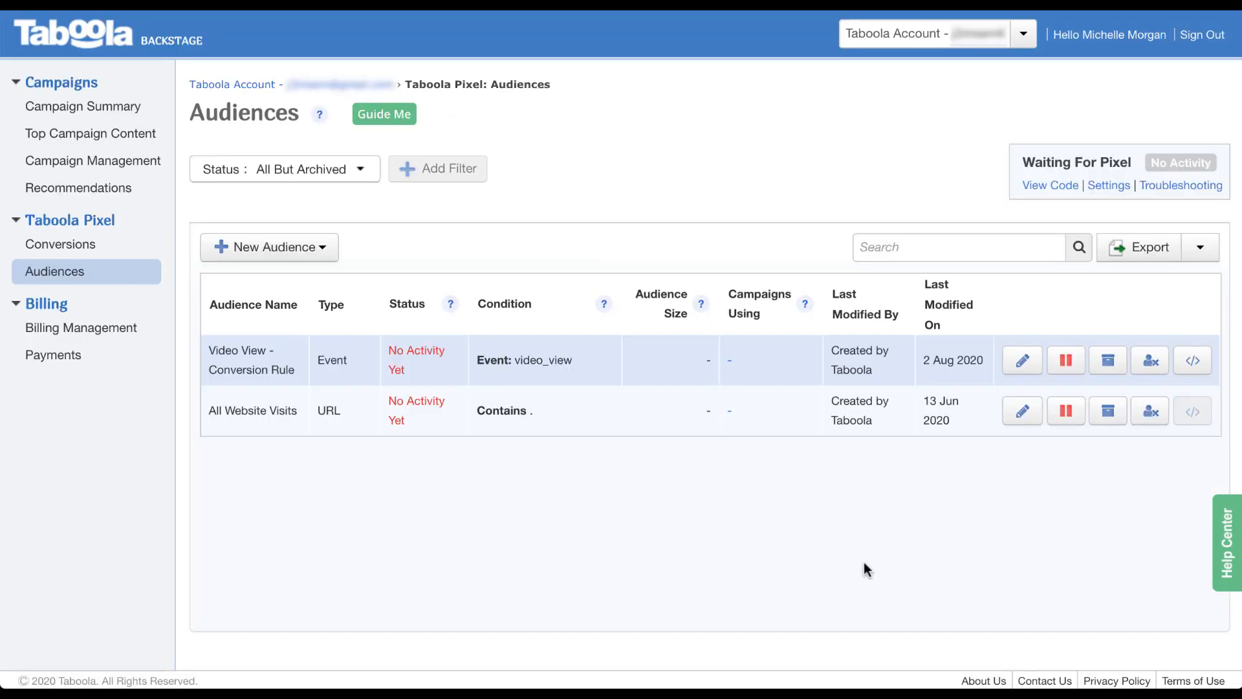
{"action": "left_click", "coordinate": [321, 252]}
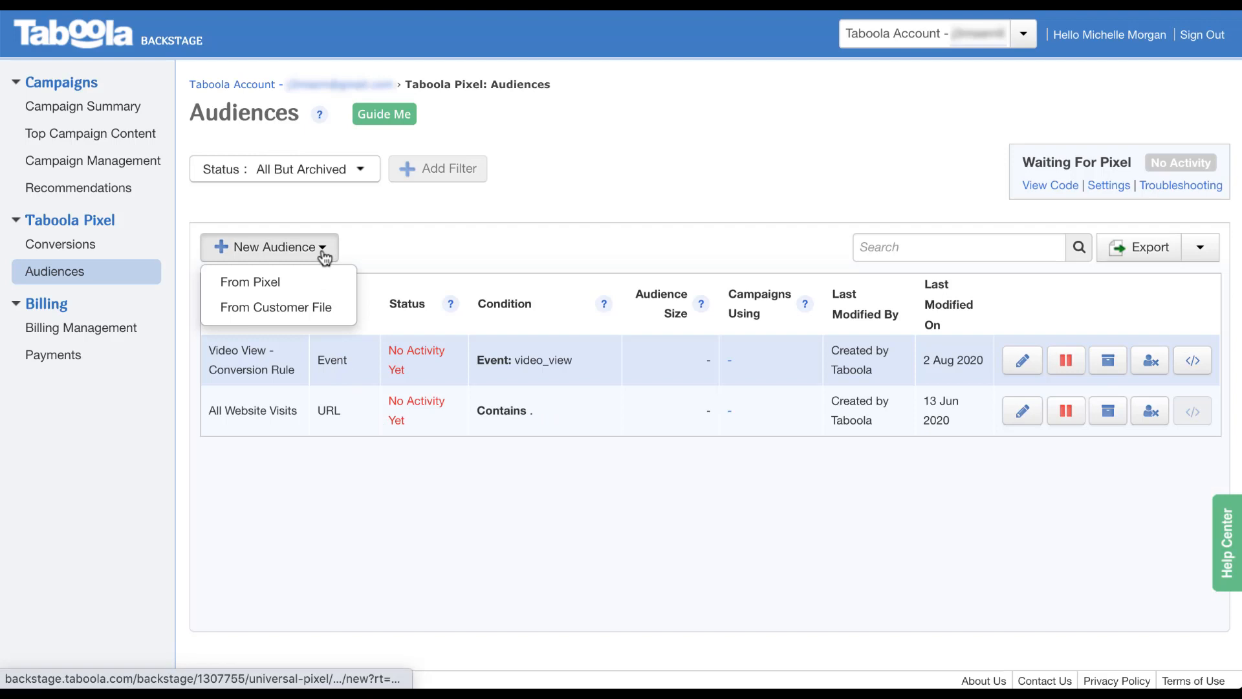
{"action": "left_click", "coordinate": [333, 315]}
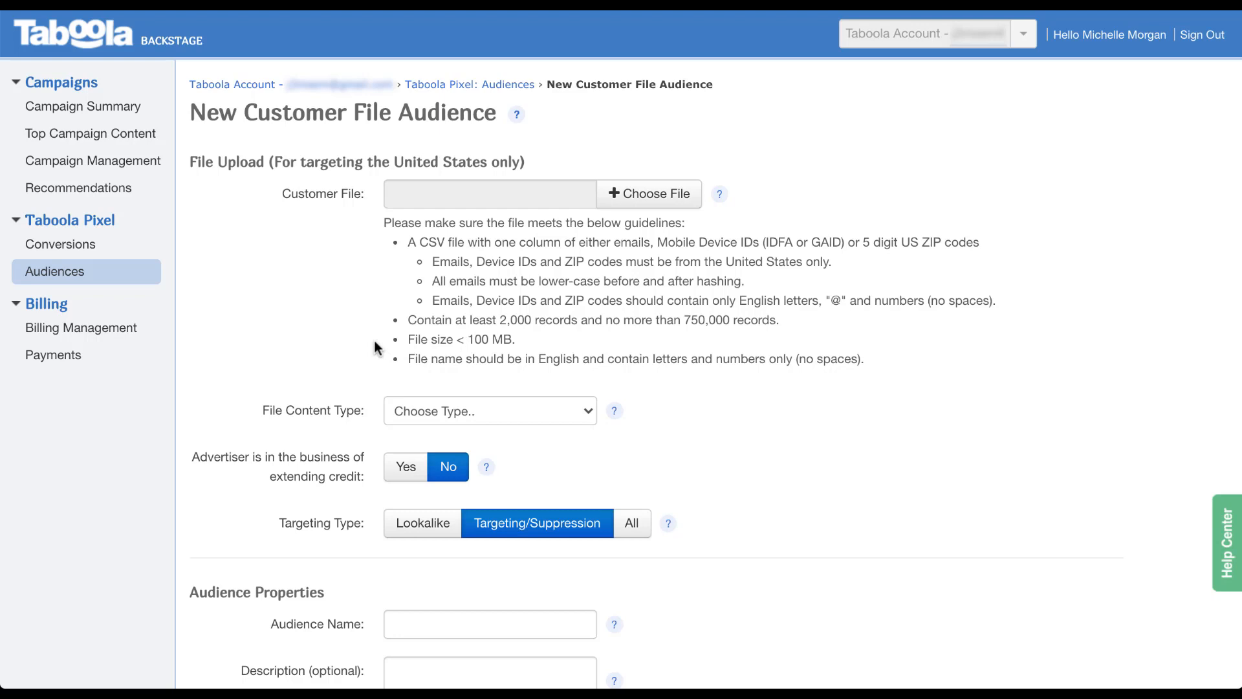
{"action": "left_click", "coordinate": [585, 420]}
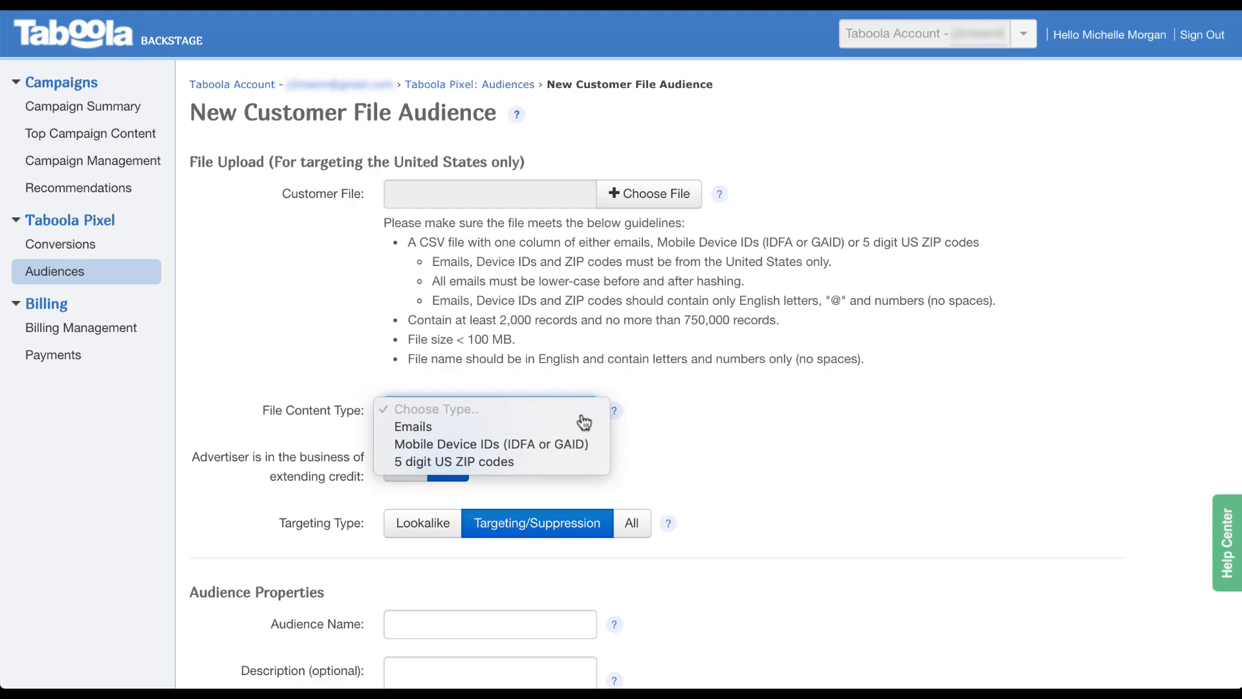
{"action": "left_click", "coordinate": [688, 440]}
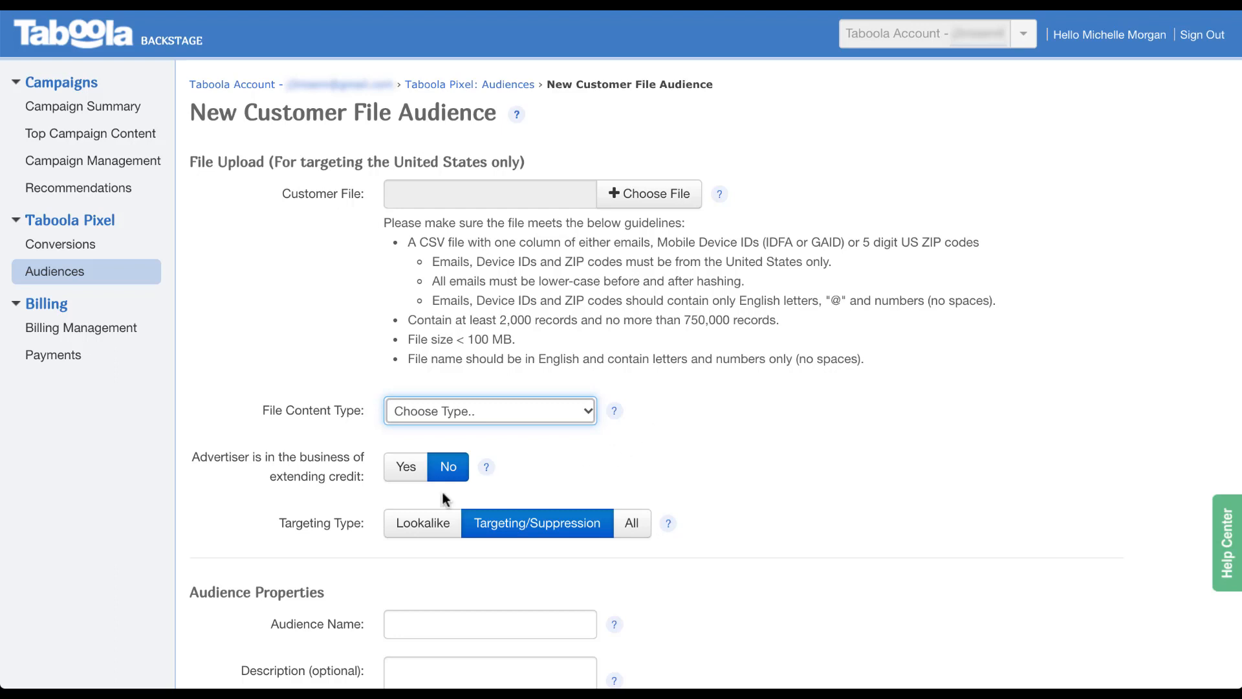
{"action": "mouse_move", "coordinate": [487, 472]}
{"action": "left_click", "coordinate": [634, 531]}
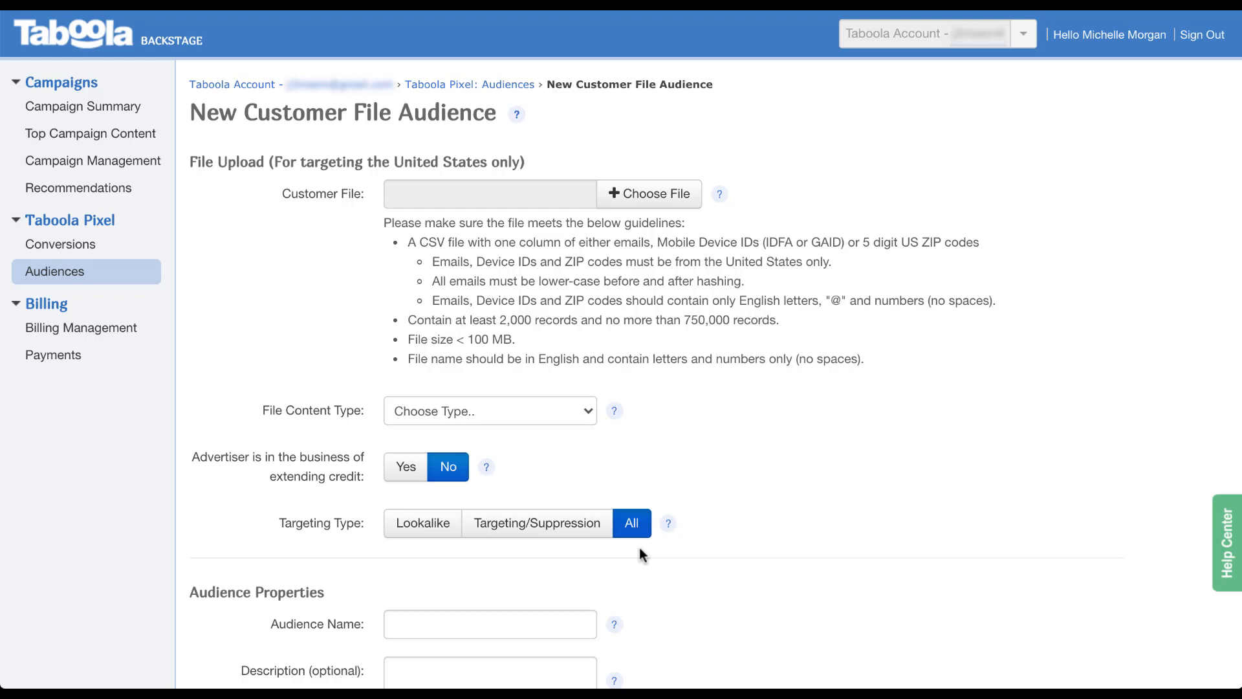
{"action": "scroll", "coordinate": [631, 557], "scroll_direction": "down", "scroll_amount": 3}
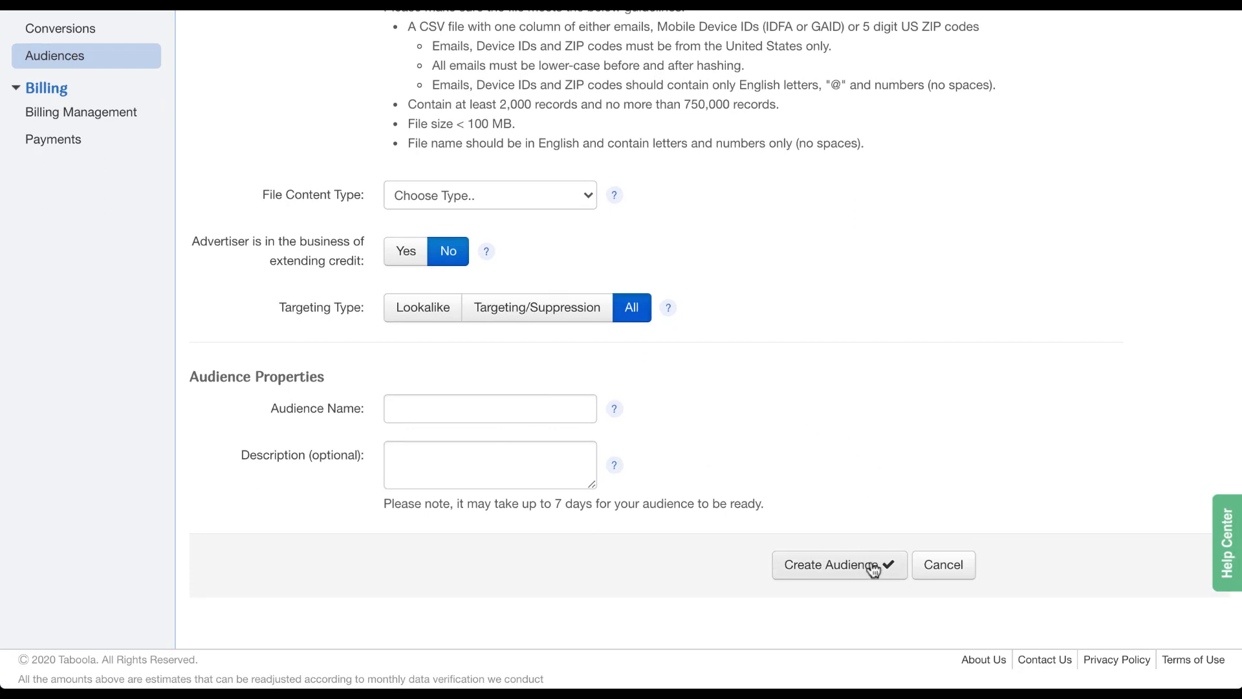
{"action": "left_click", "coordinate": [945, 566]}
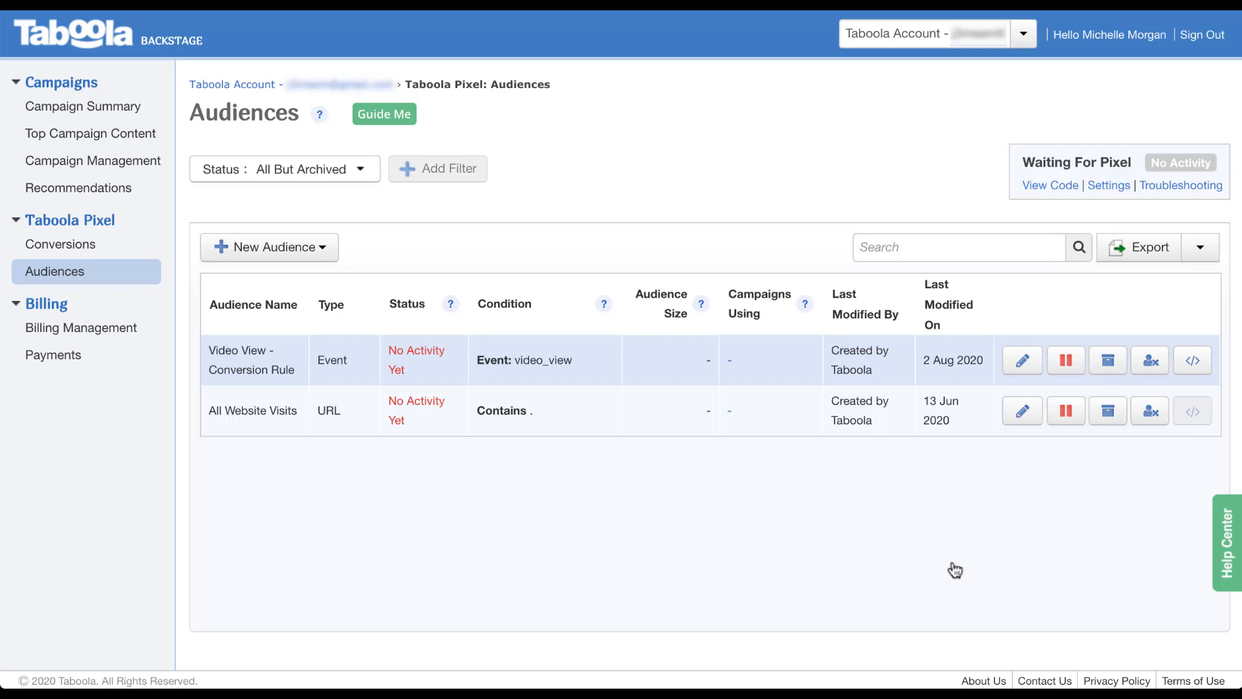
Open Campaign Management to see Placeholder 1 pending review with its $500 monthly limit.
{"action": "left_click", "coordinate": [151, 169]}
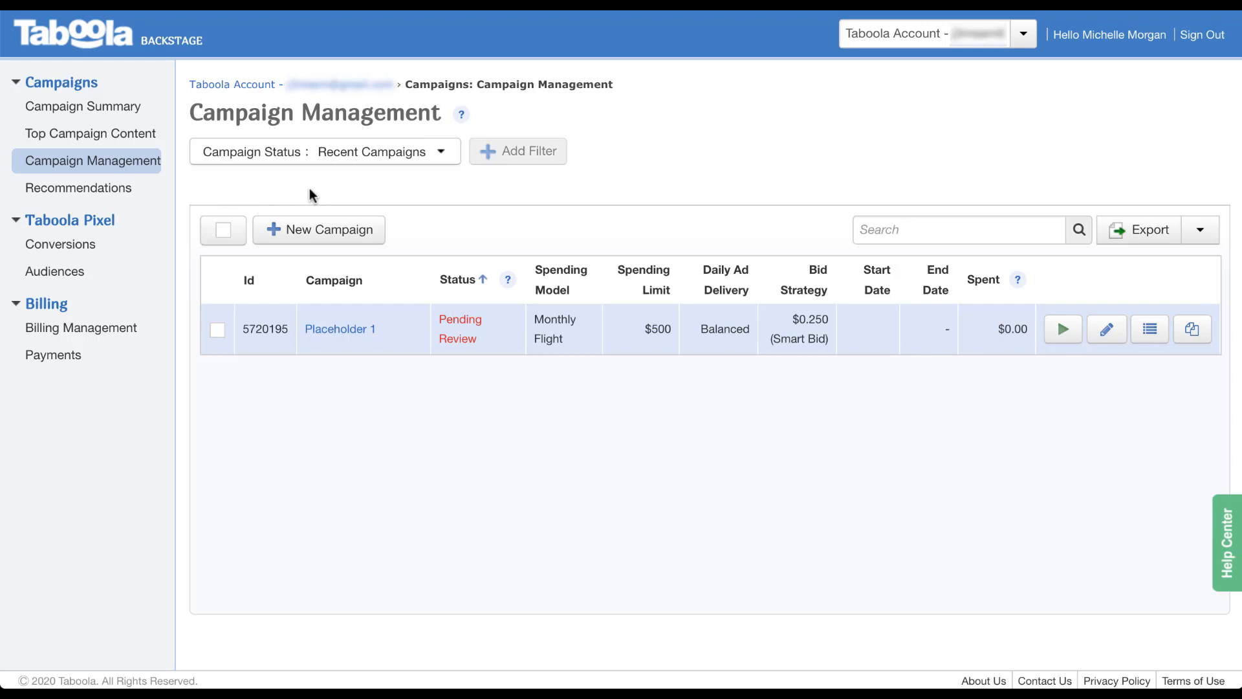
Create campaign 'Placeholder 2' with branding text 'Paid Media Pros' and the Web Engagement objective.
{"action": "left_click", "coordinate": [338, 234]}
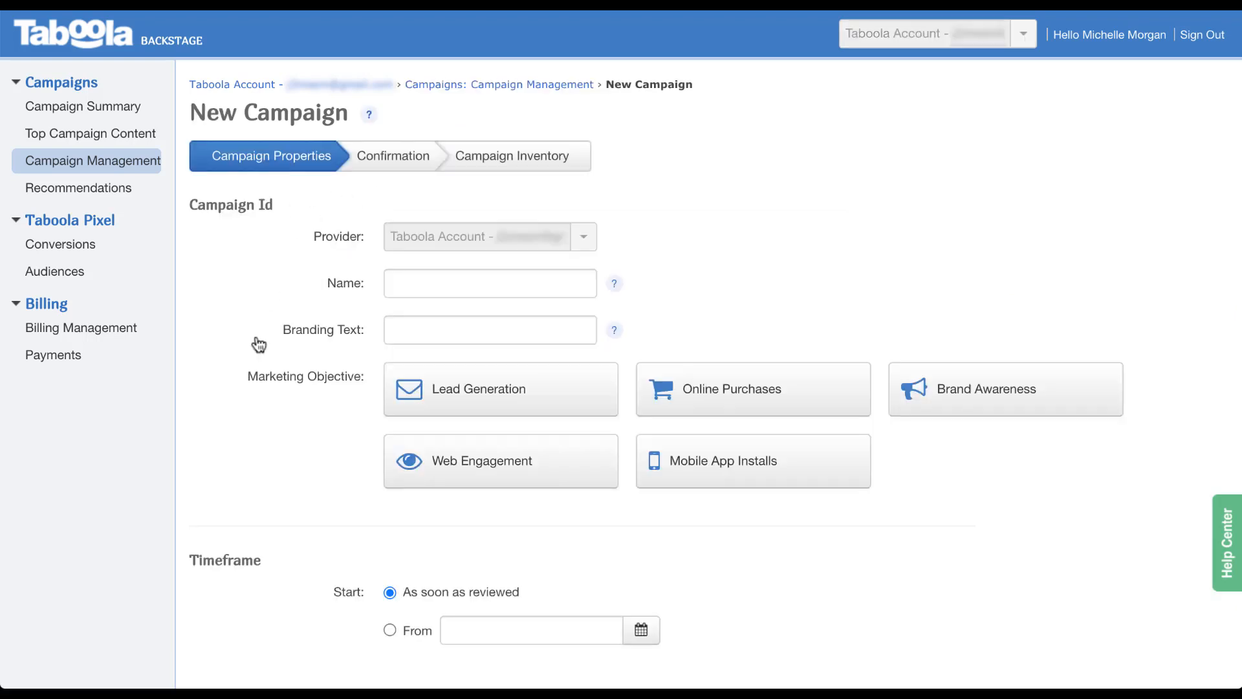
{"action": "left_click", "coordinate": [480, 283]}
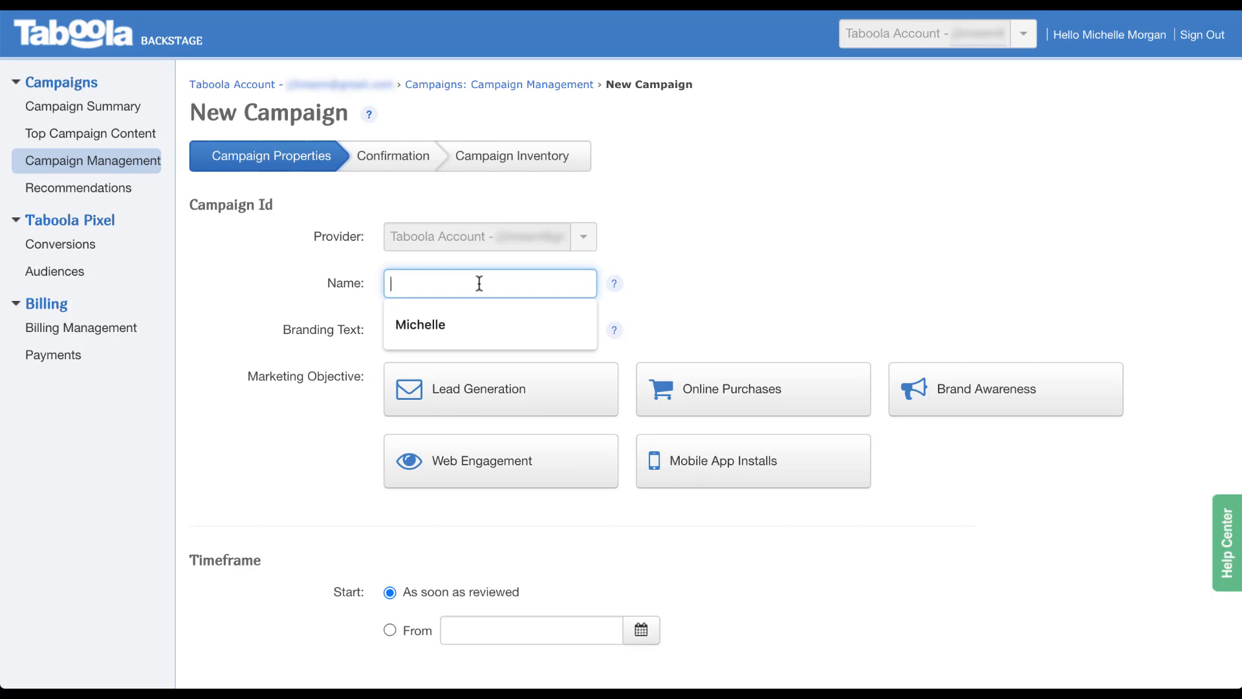
{"action": "type", "text": "Placeholder 2"}
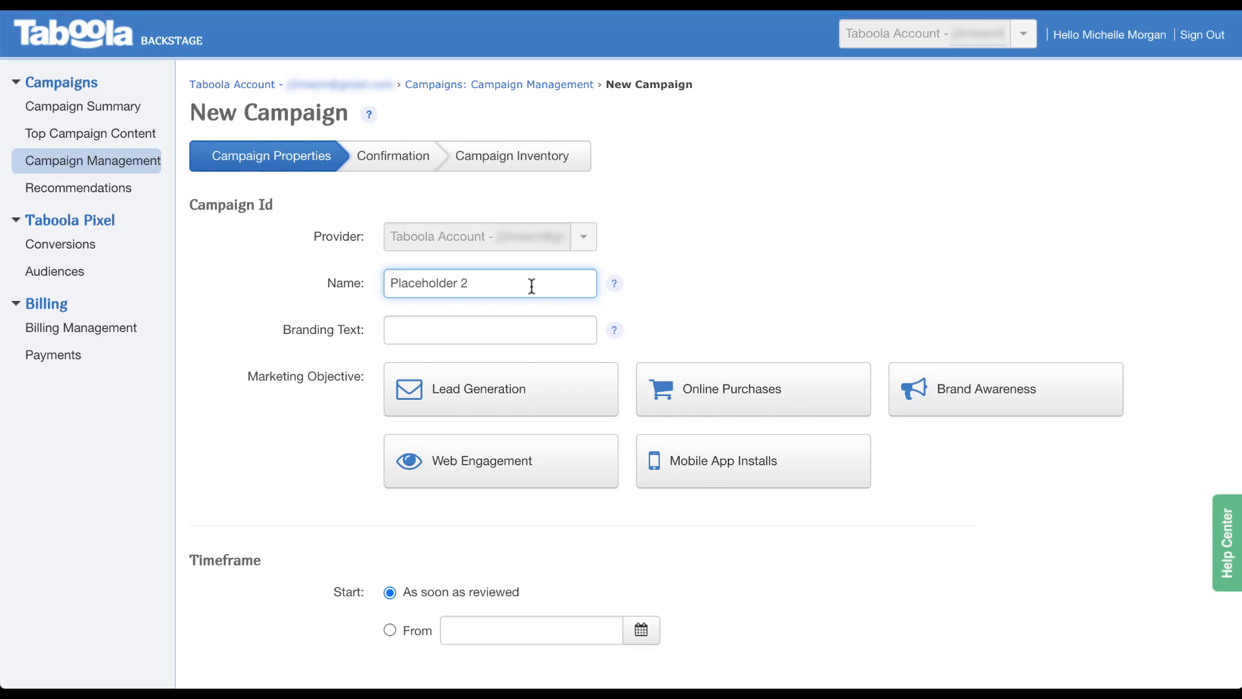
{"action": "left_click", "coordinate": [497, 331]}
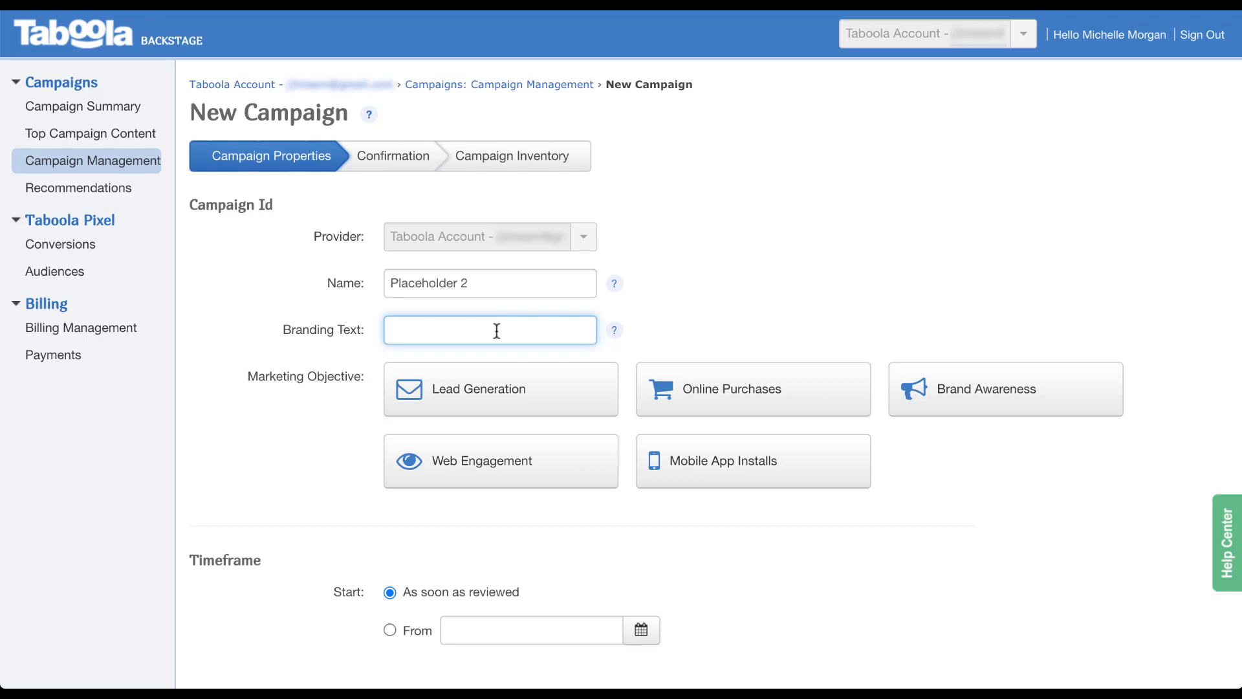
{"action": "type", "text": "Paid Media Pros"}
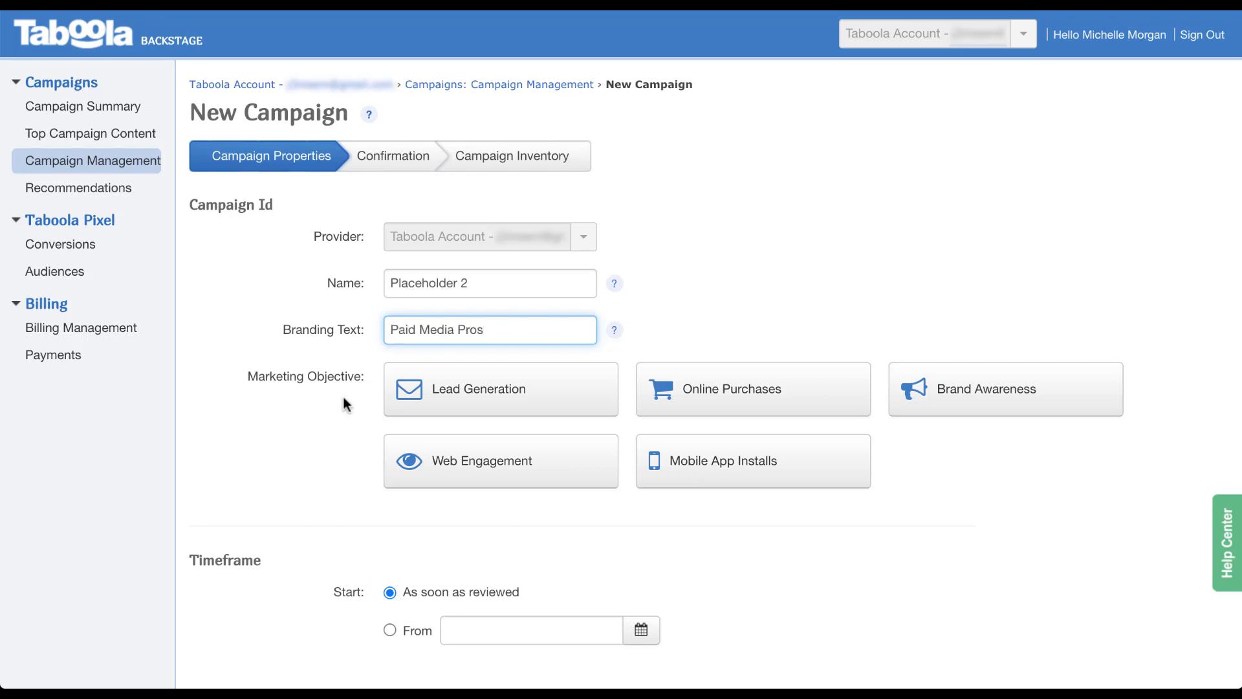
{"action": "left_click", "coordinate": [419, 465]}
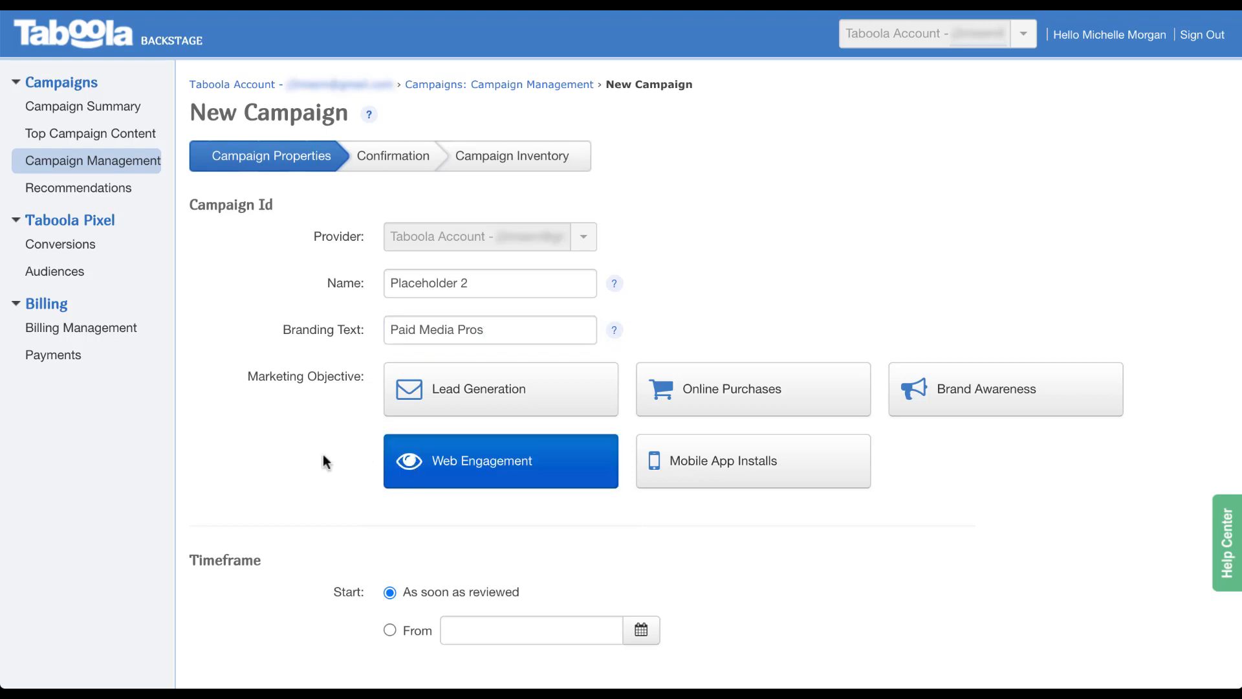
{"action": "scroll", "coordinate": [333, 457], "scroll_direction": "down", "scroll_amount": 5}
{"action": "scroll", "coordinate": [336, 457], "scroll_direction": "down", "scroll_amount": 4}
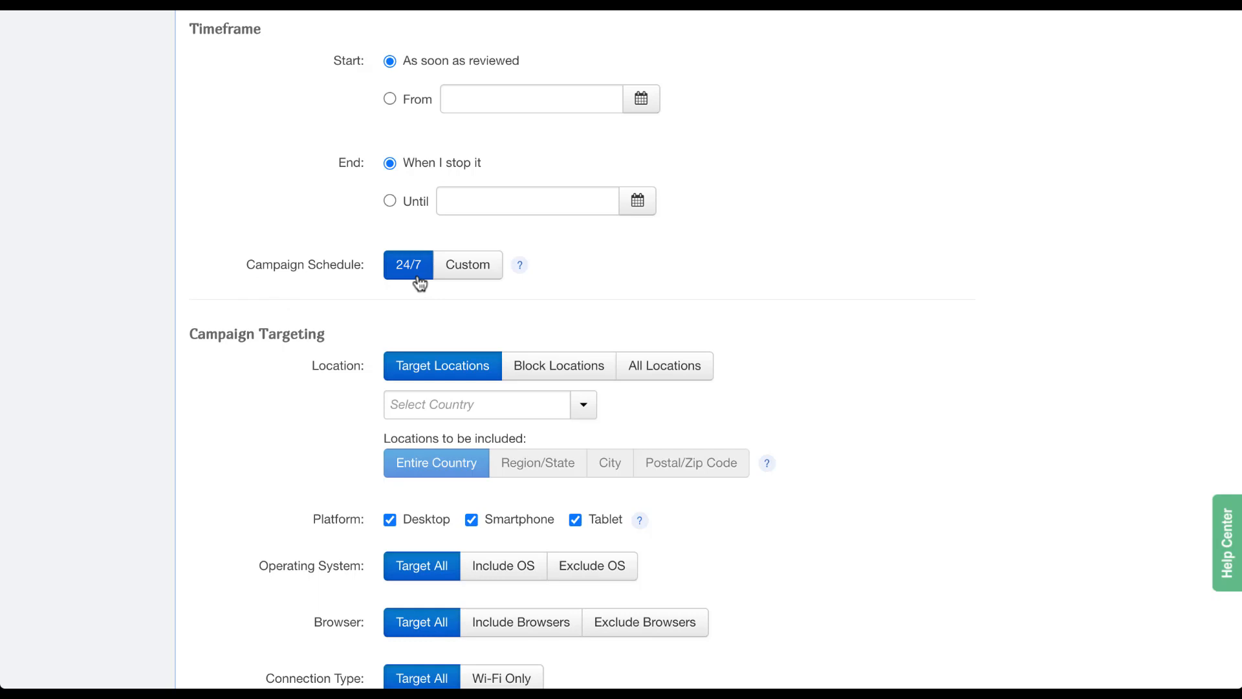
{"action": "left_click", "coordinate": [469, 277]}
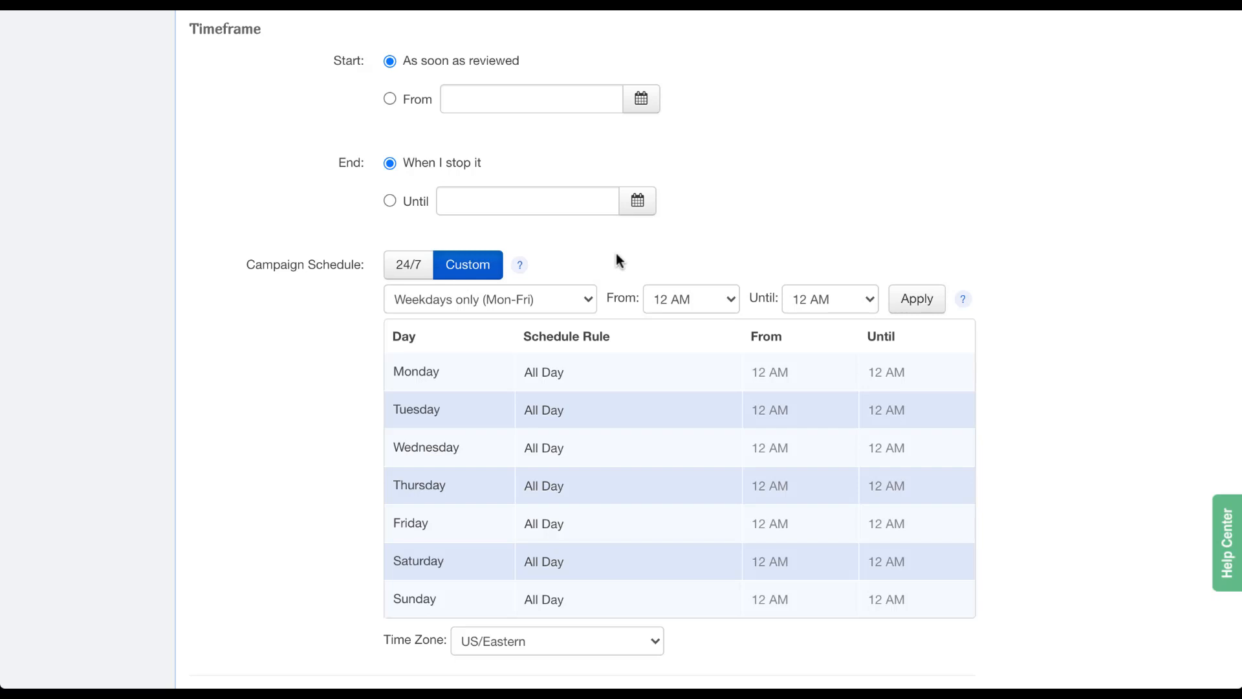
{"action": "left_click", "coordinate": [587, 301]}
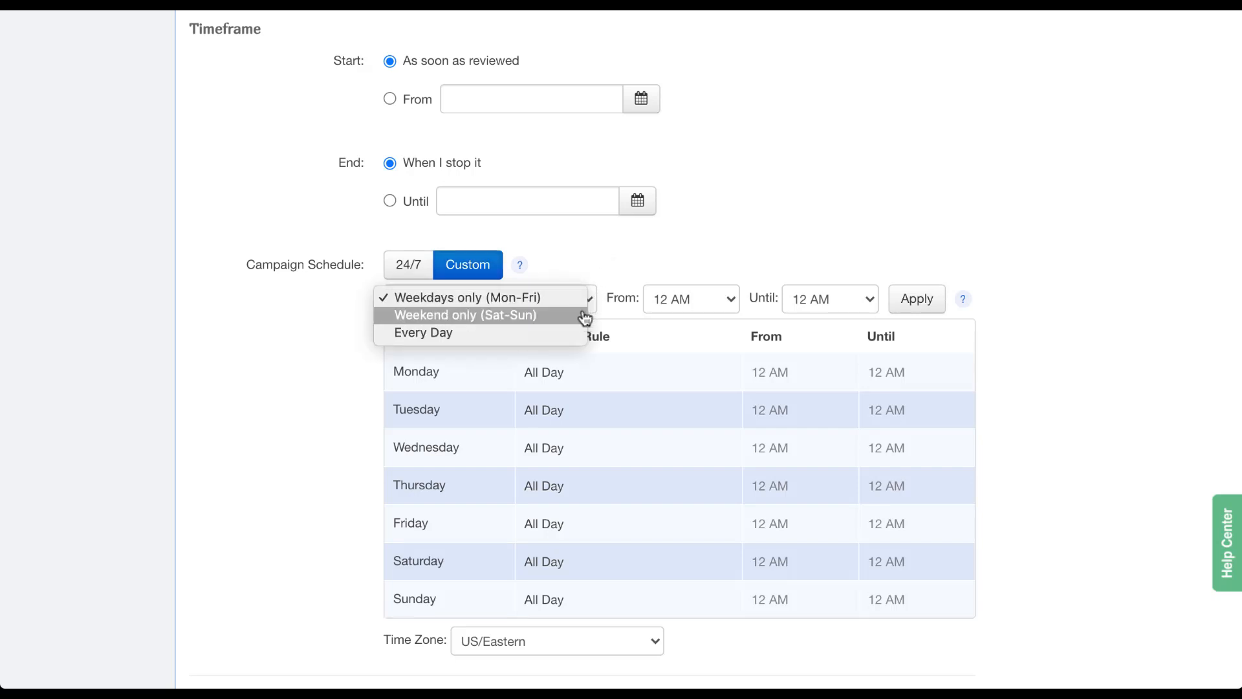
{"action": "left_click", "coordinate": [605, 270]}
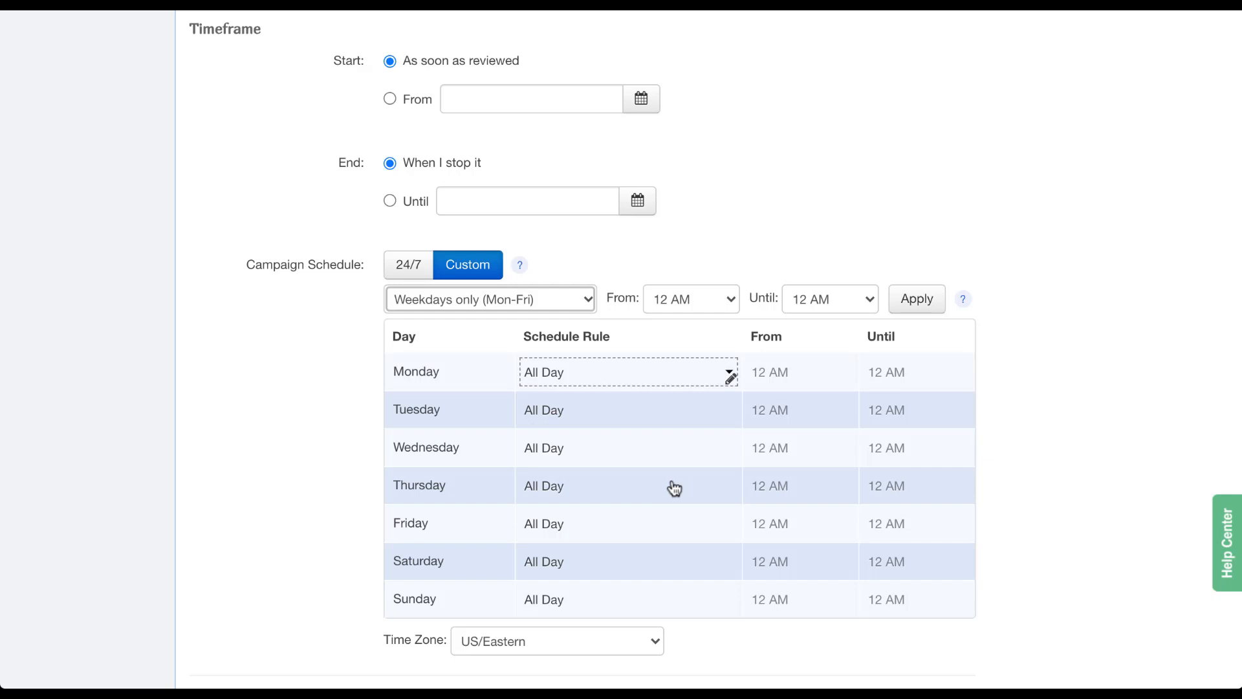
{"action": "left_click", "coordinate": [675, 370]}
{"action": "left_click", "coordinate": [675, 371]}
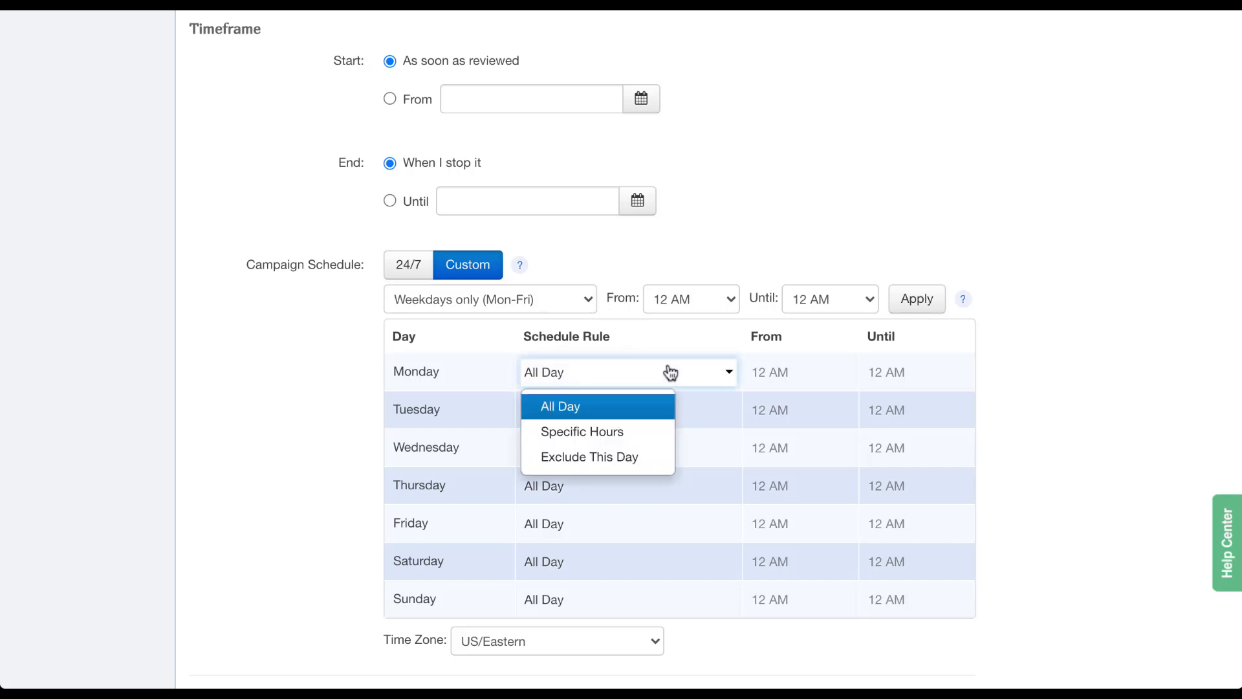
{"action": "left_click", "coordinate": [647, 432]}
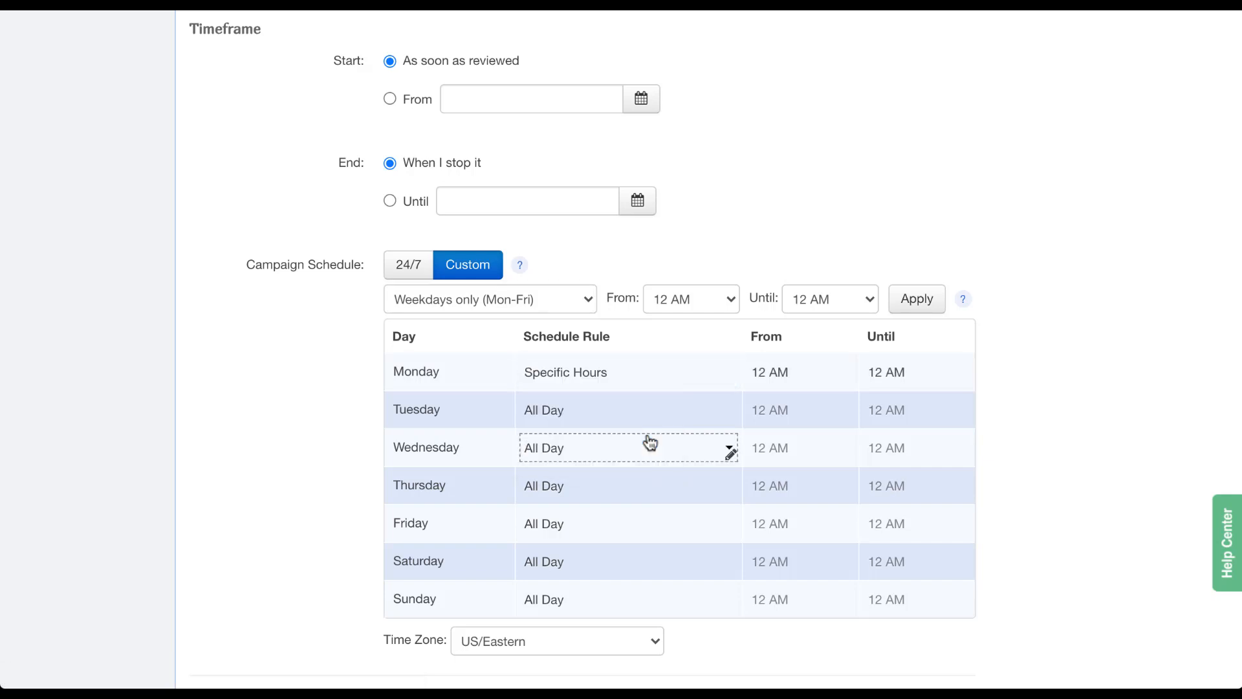
{"action": "left_click", "coordinate": [788, 382]}
{"action": "left_click", "coordinate": [796, 383]}
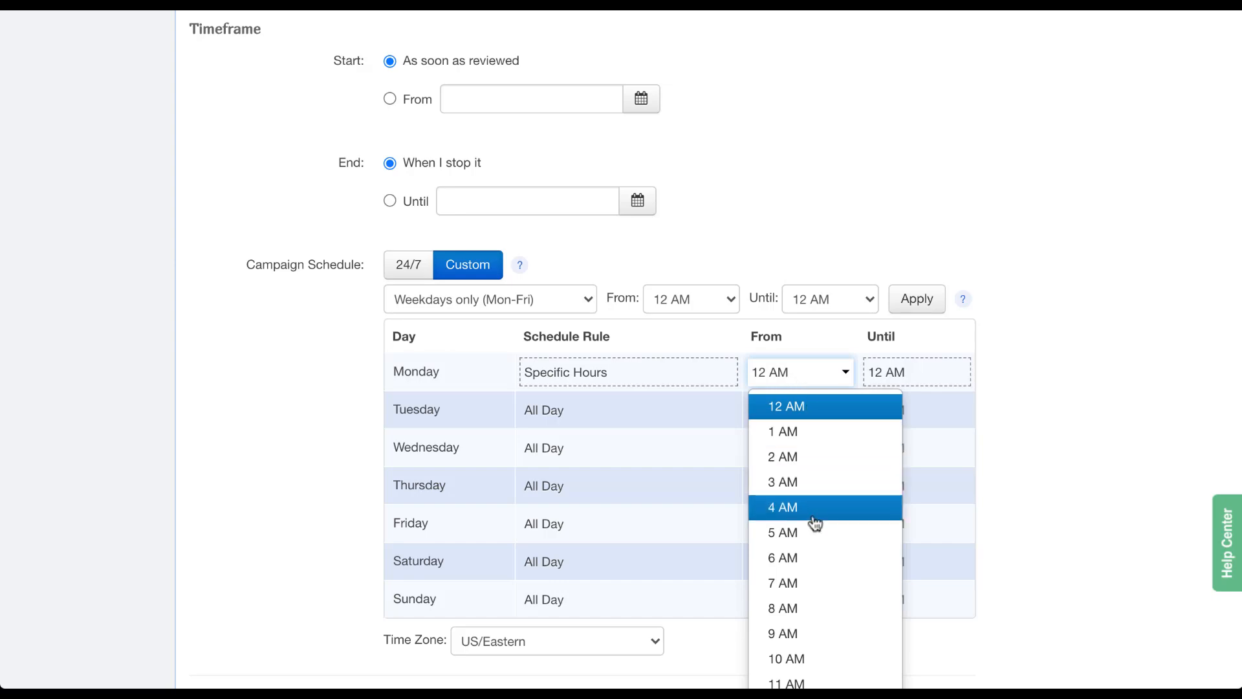
{"action": "left_click", "coordinate": [818, 559]}
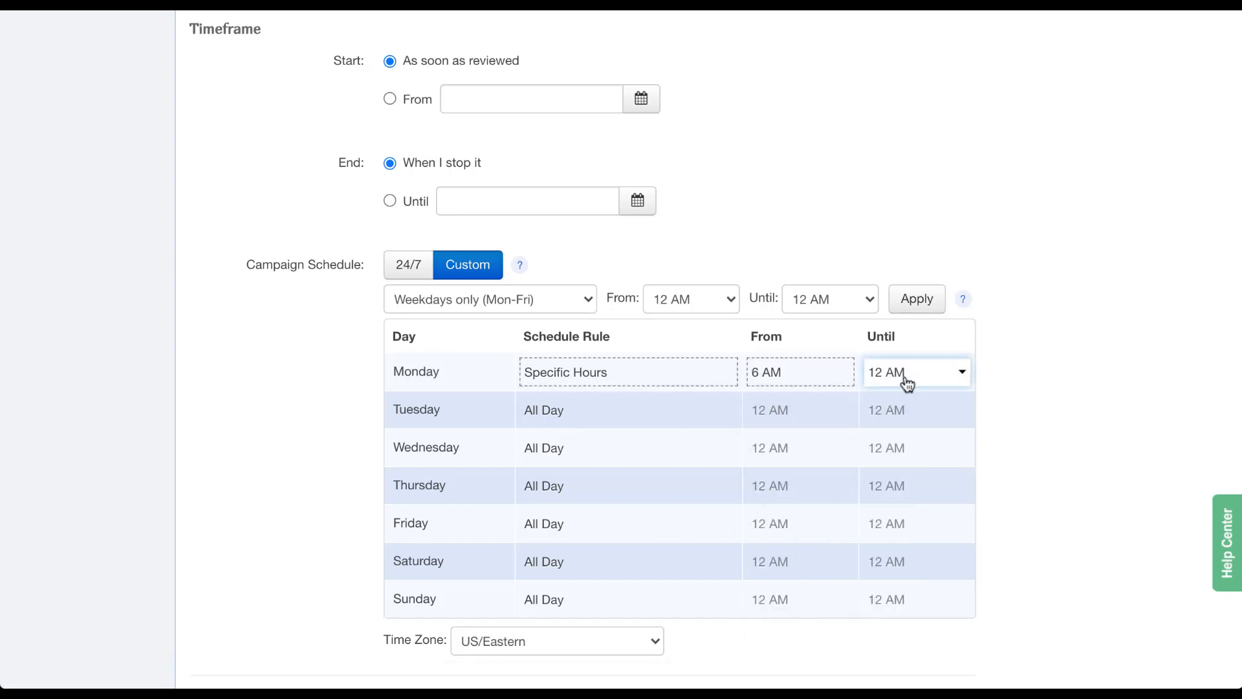
{"action": "left_click", "coordinate": [908, 385]}
{"action": "scroll", "coordinate": [937, 569], "scroll_direction": "down", "scroll_amount": 3}
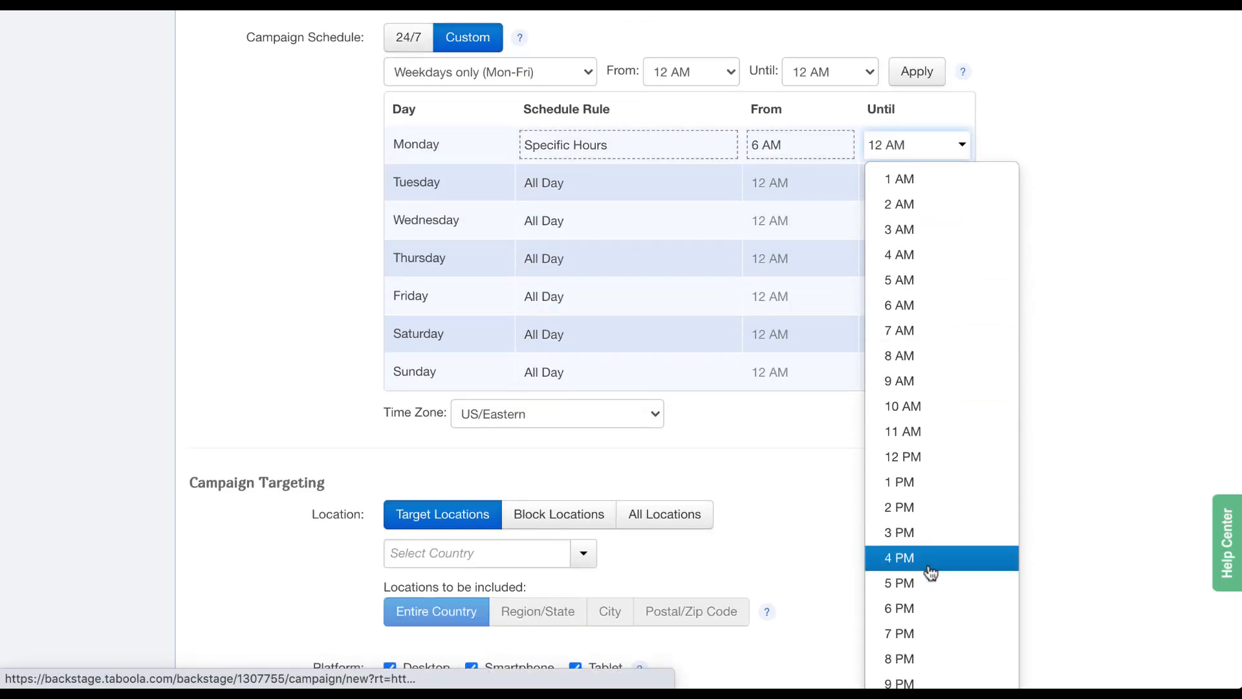
{"action": "left_click", "coordinate": [929, 566]}
{"action": "scroll", "coordinate": [1072, 261], "scroll_direction": "up", "scroll_amount": 3}
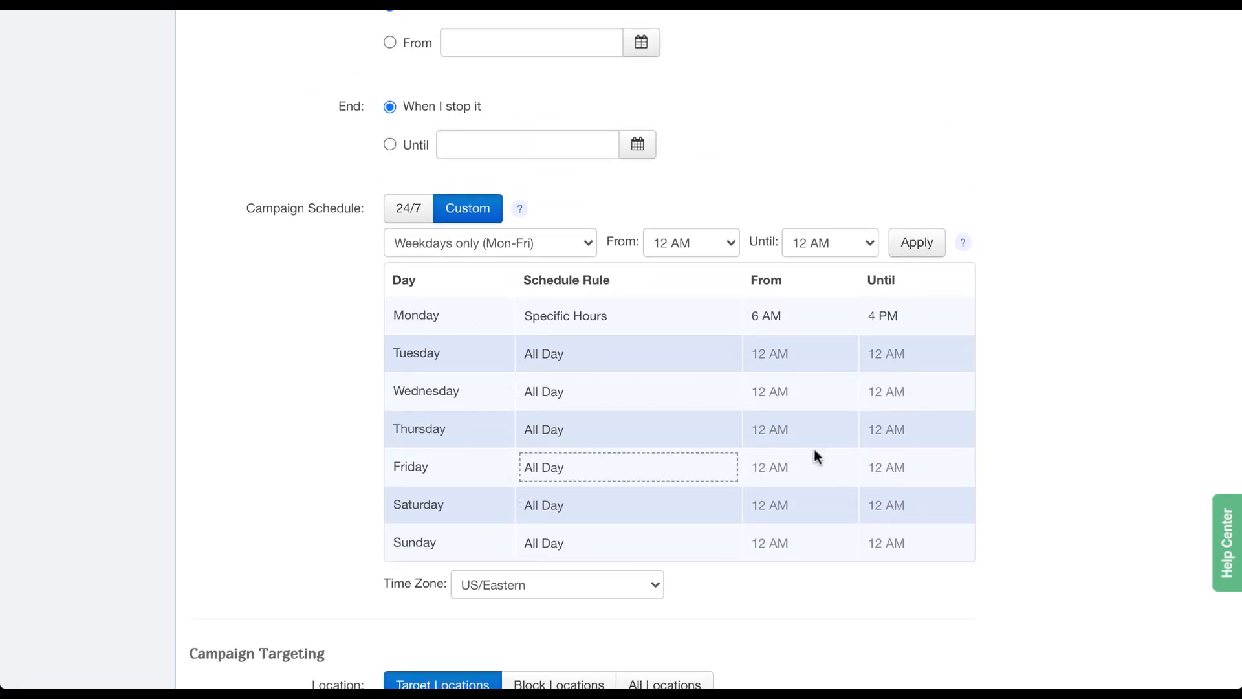
{"action": "left_click", "coordinate": [661, 587]}
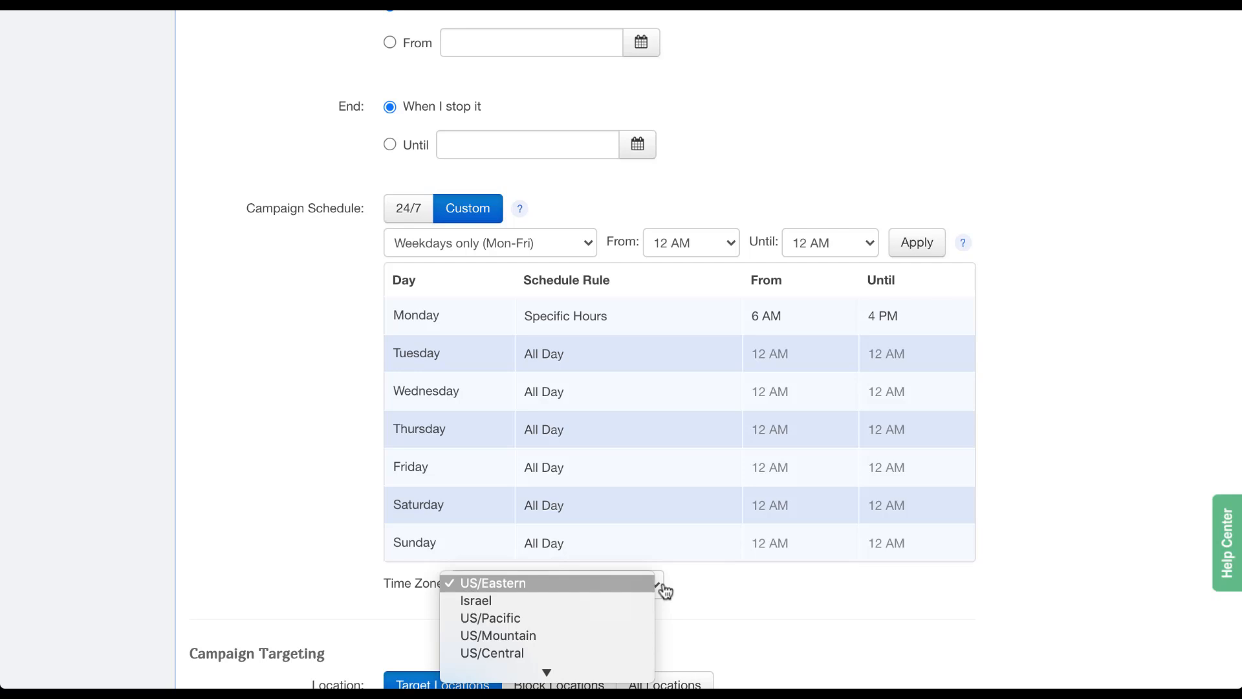
{"action": "scroll", "coordinate": [621, 634], "scroll_direction": "down", "scroll_amount": 5}
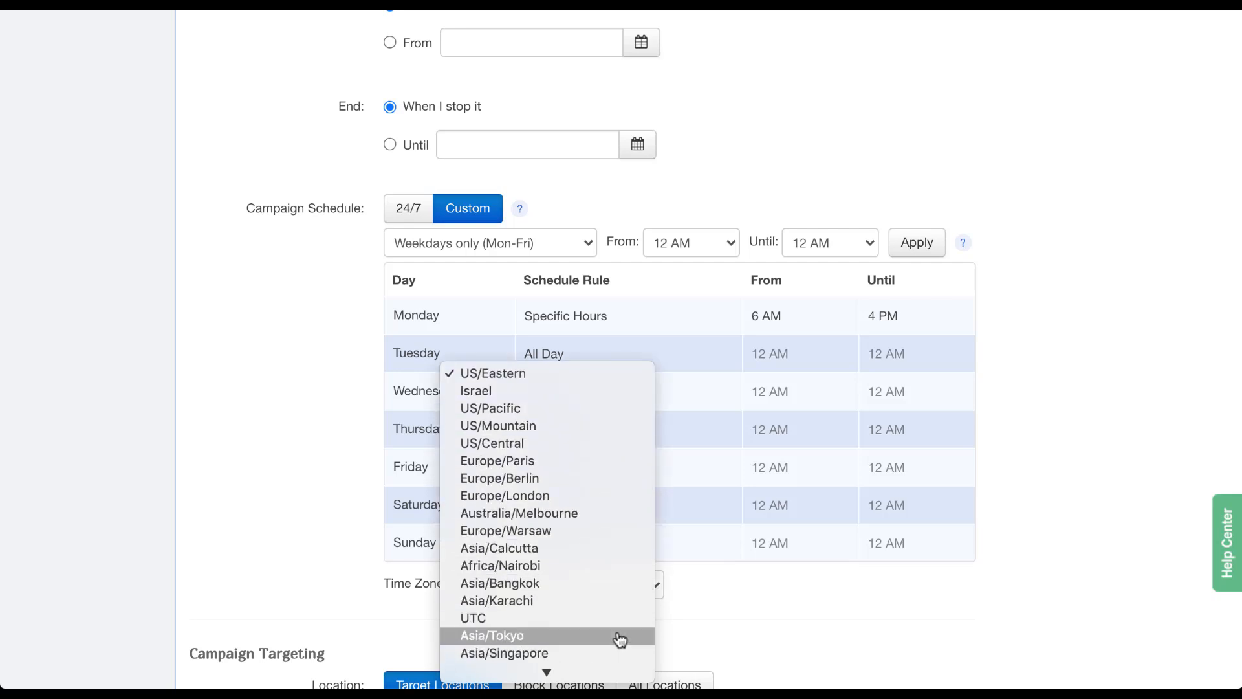
{"action": "left_click", "coordinate": [727, 604]}
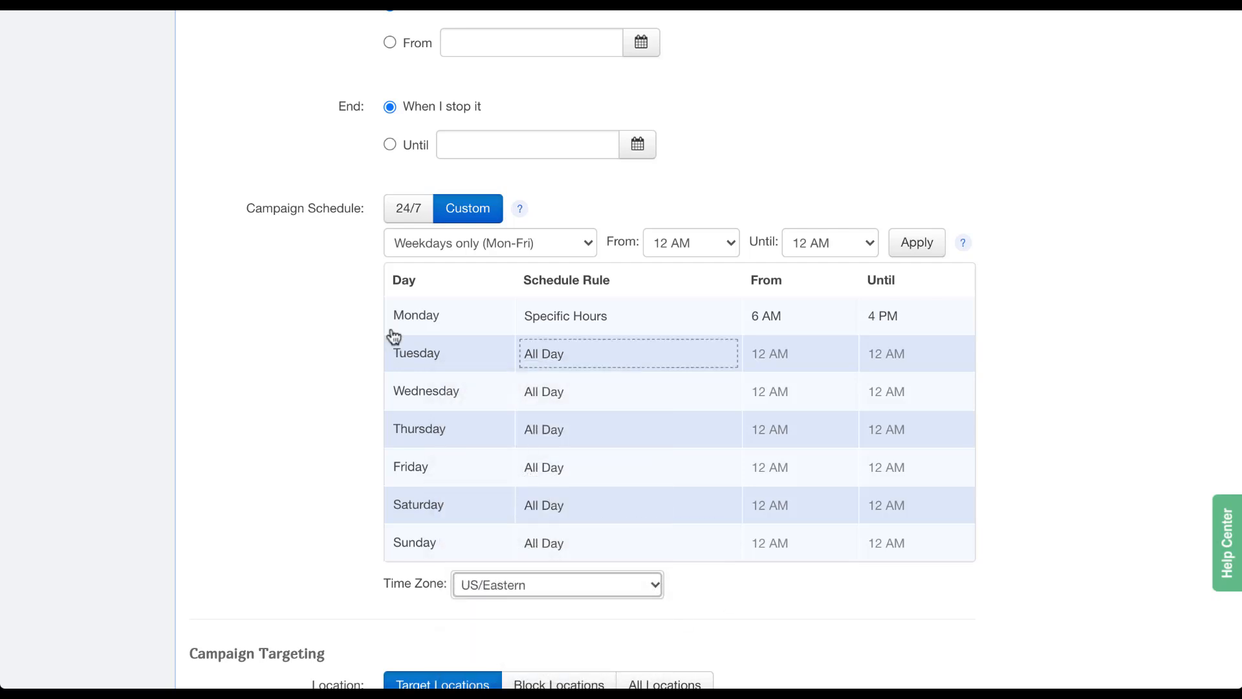
{"action": "left_click", "coordinate": [406, 215]}
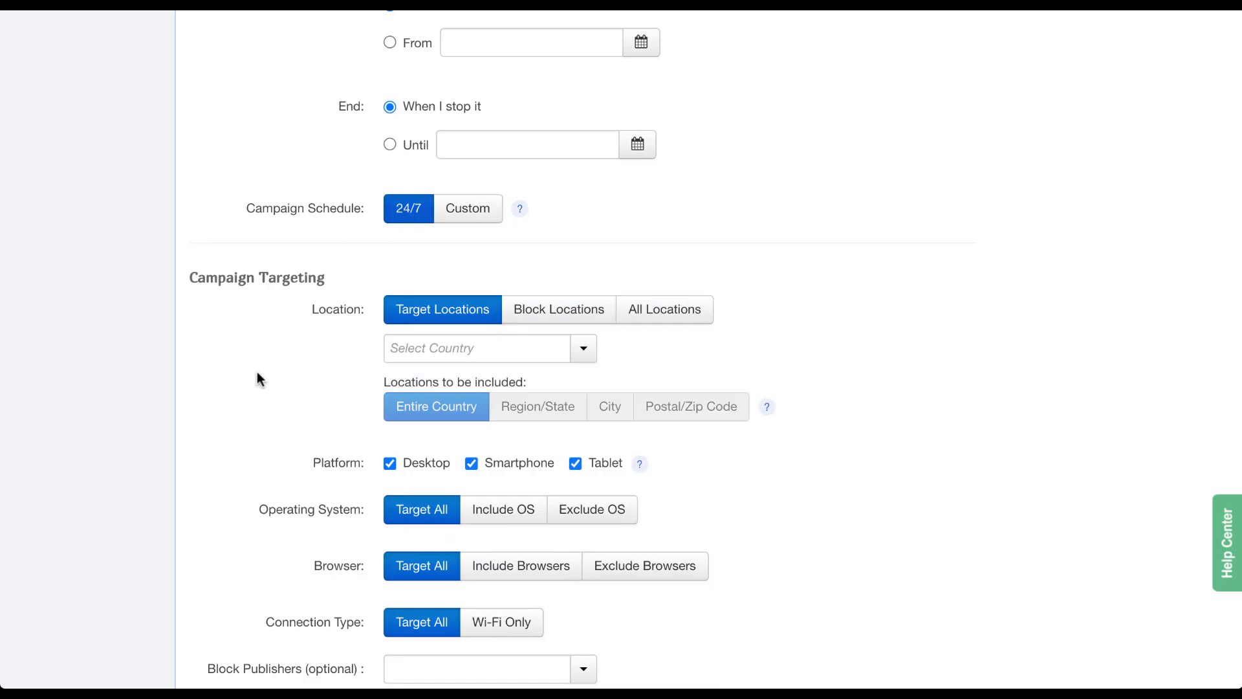
Target North America, then remove Canada and Mexico so only United States remains.
{"action": "scroll", "coordinate": [257, 373], "scroll_direction": "down", "scroll_amount": 4}
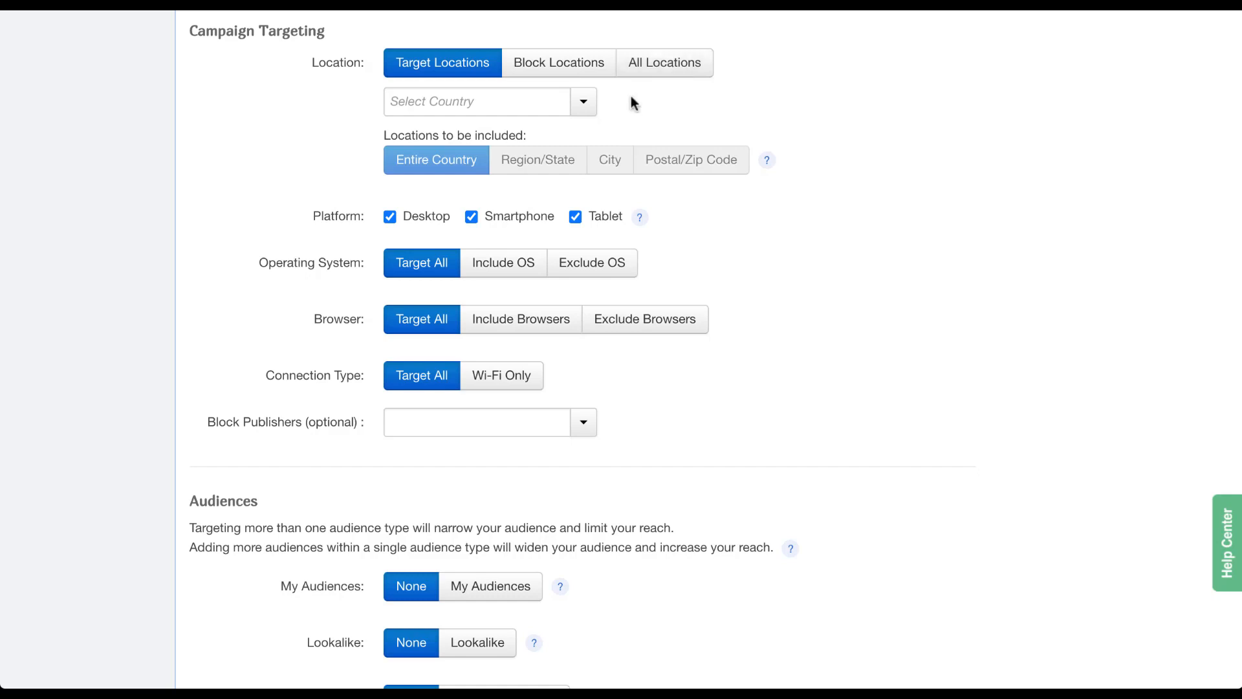
{"action": "left_click", "coordinate": [583, 110]}
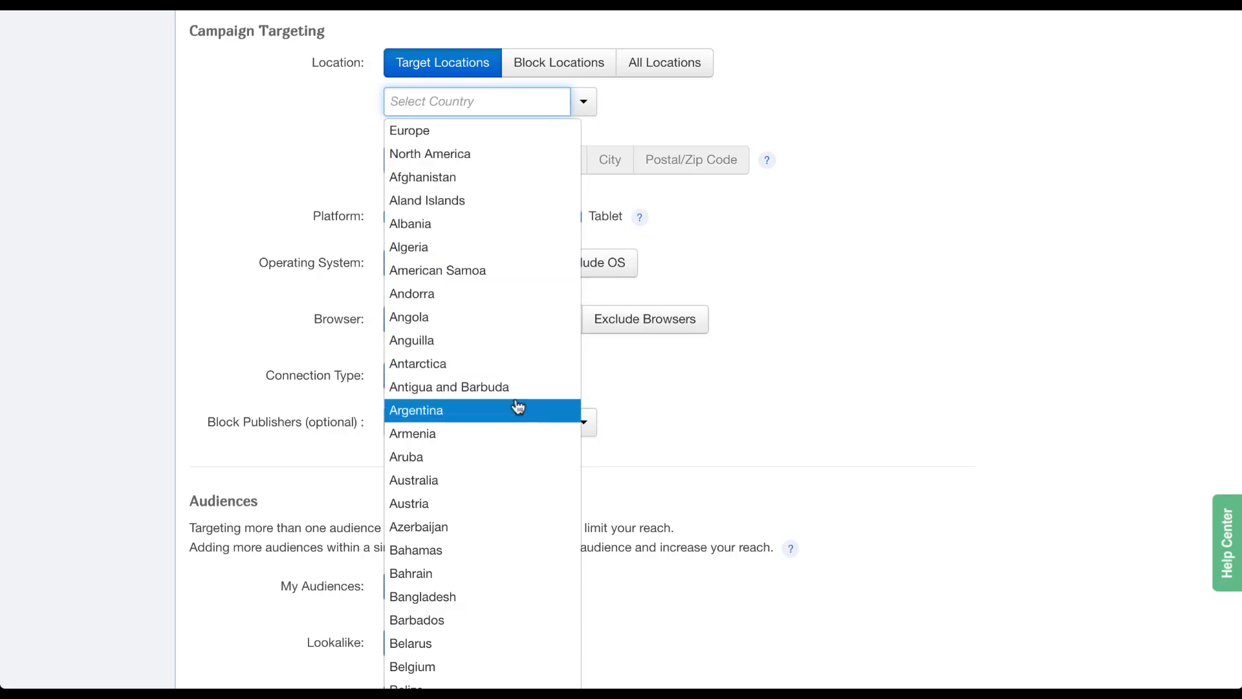
{"action": "left_click", "coordinate": [541, 158]}
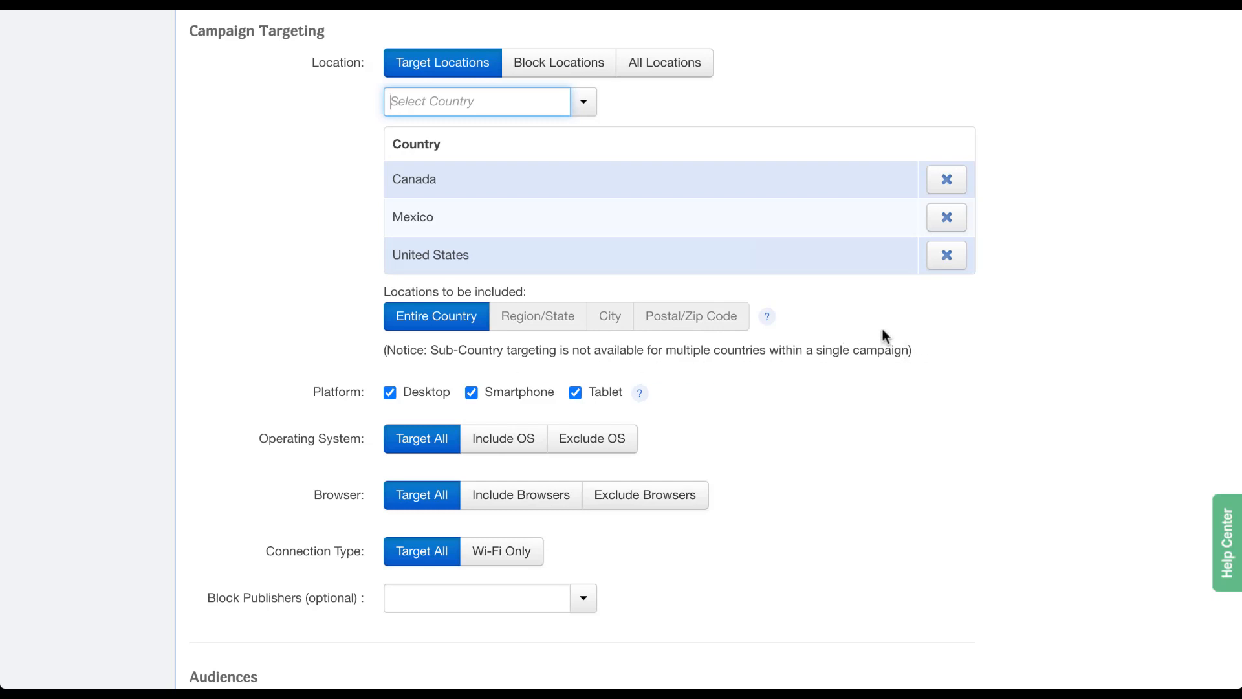
{"action": "left_click", "coordinate": [946, 179]}
{"action": "left_click", "coordinate": [946, 180]}
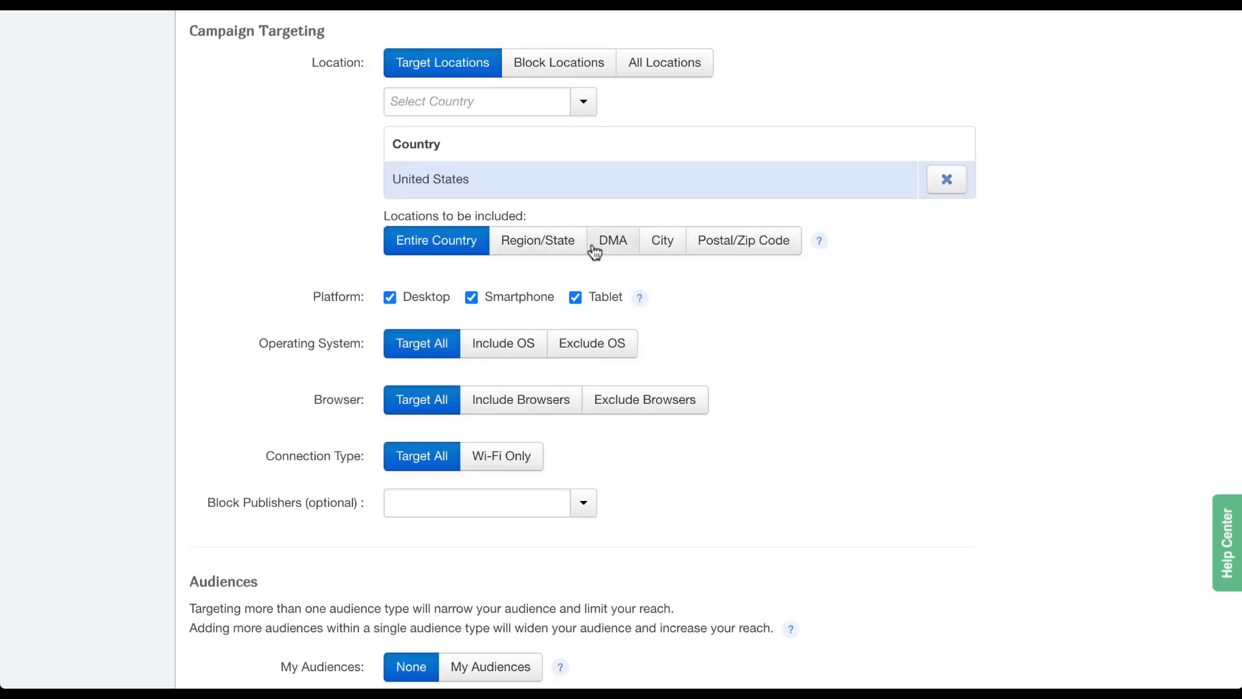
{"action": "left_click", "coordinate": [567, 251]}
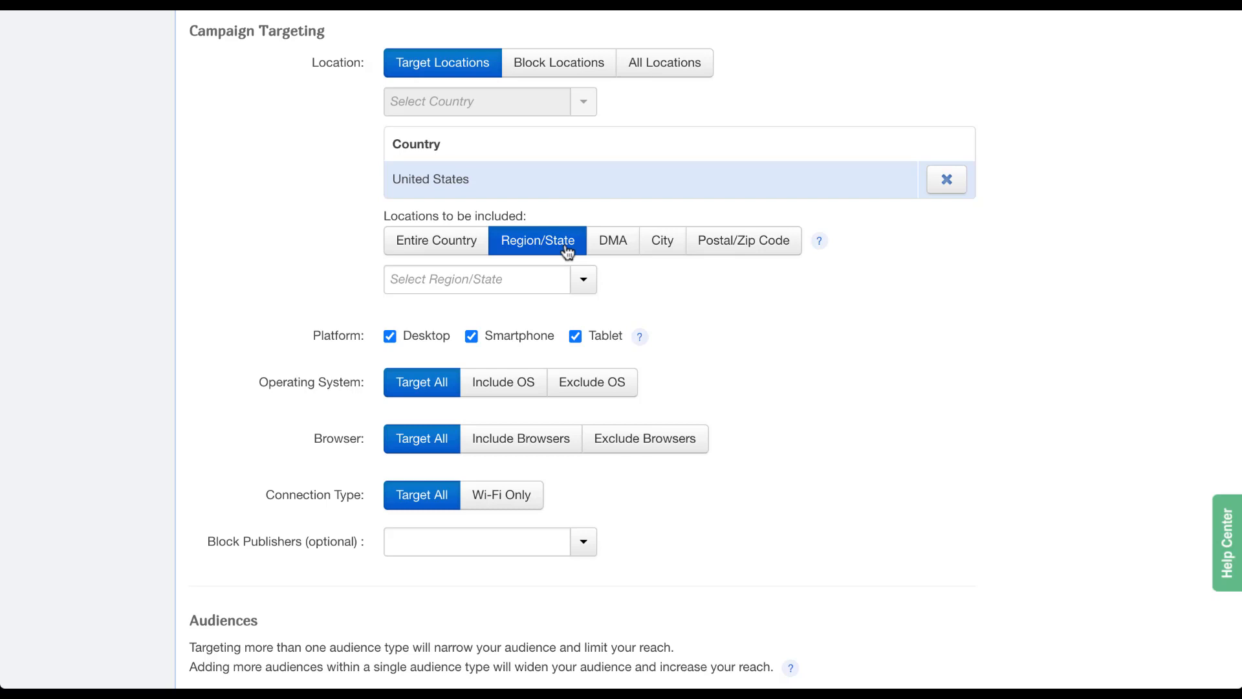
{"action": "left_click", "coordinate": [589, 286]}
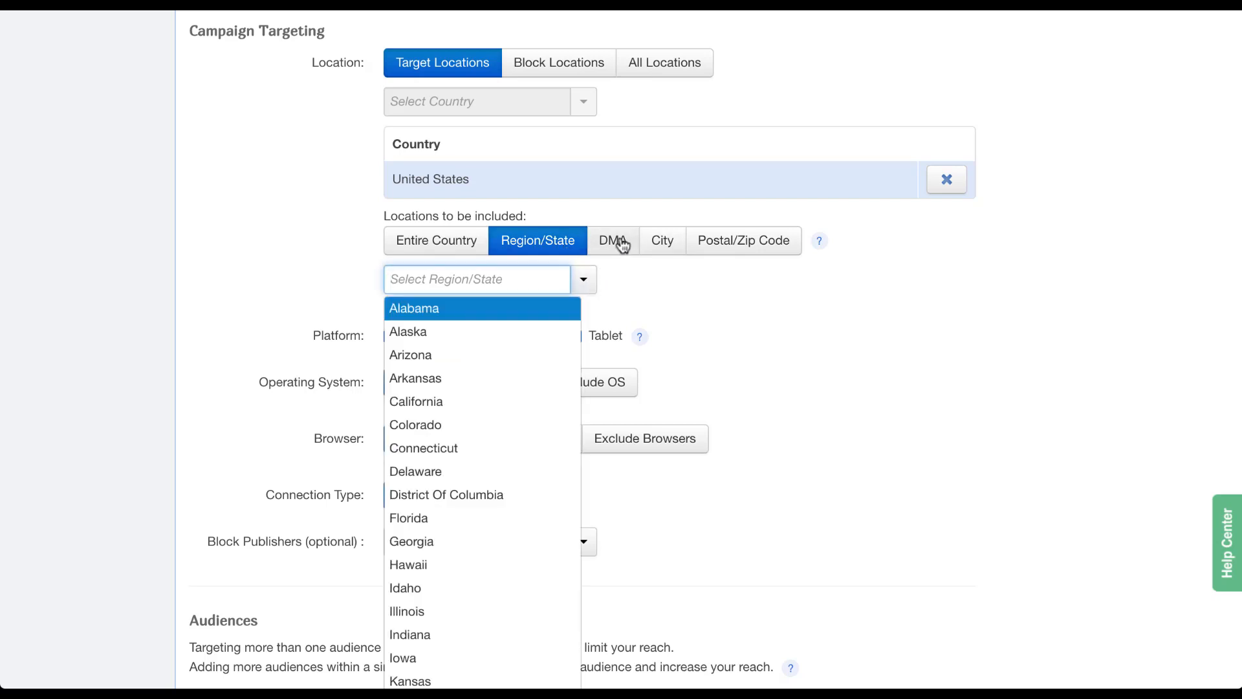
{"action": "left_click", "coordinate": [620, 240]}
{"action": "left_click", "coordinate": [584, 283]}
{"action": "left_click", "coordinate": [664, 240]}
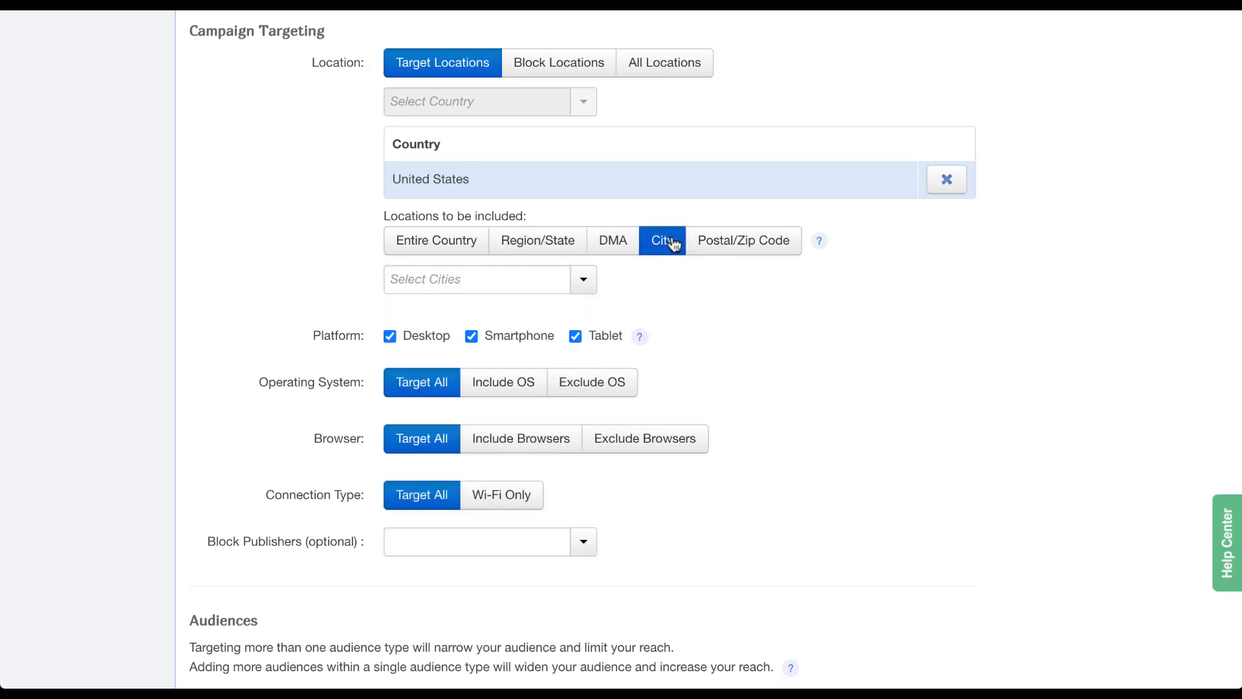
{"action": "left_click", "coordinate": [592, 277]}
{"action": "left_click", "coordinate": [728, 244]}
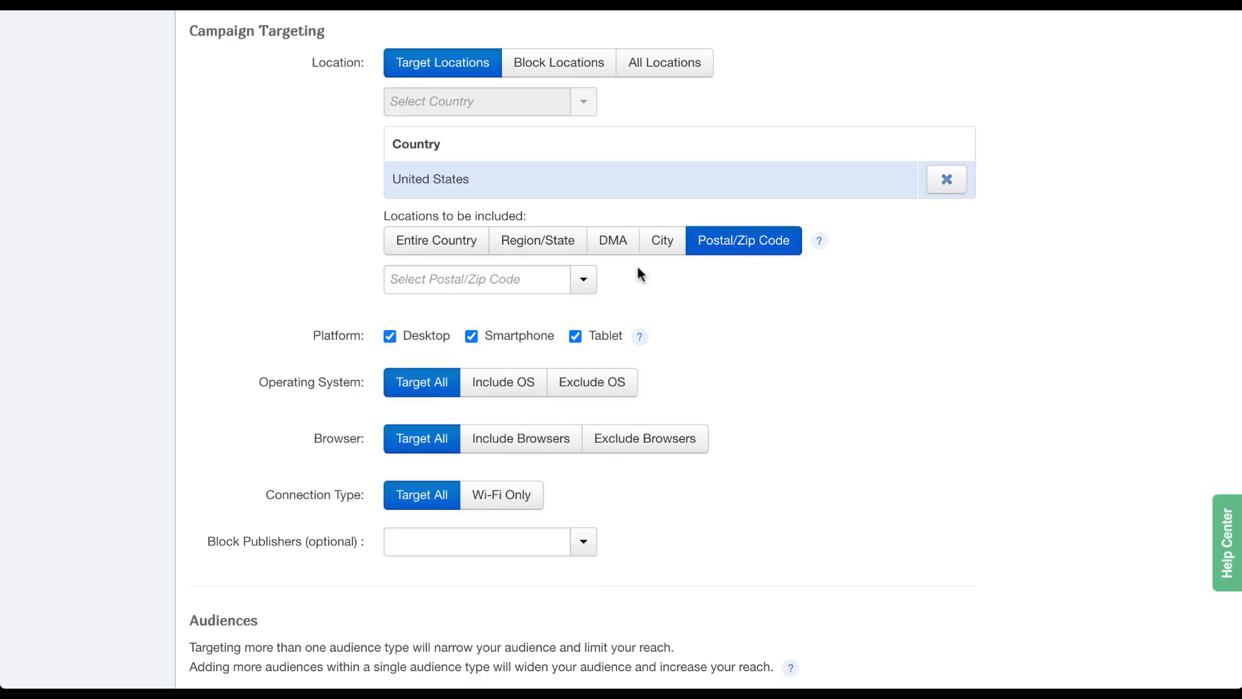
{"action": "left_click", "coordinate": [585, 282]}
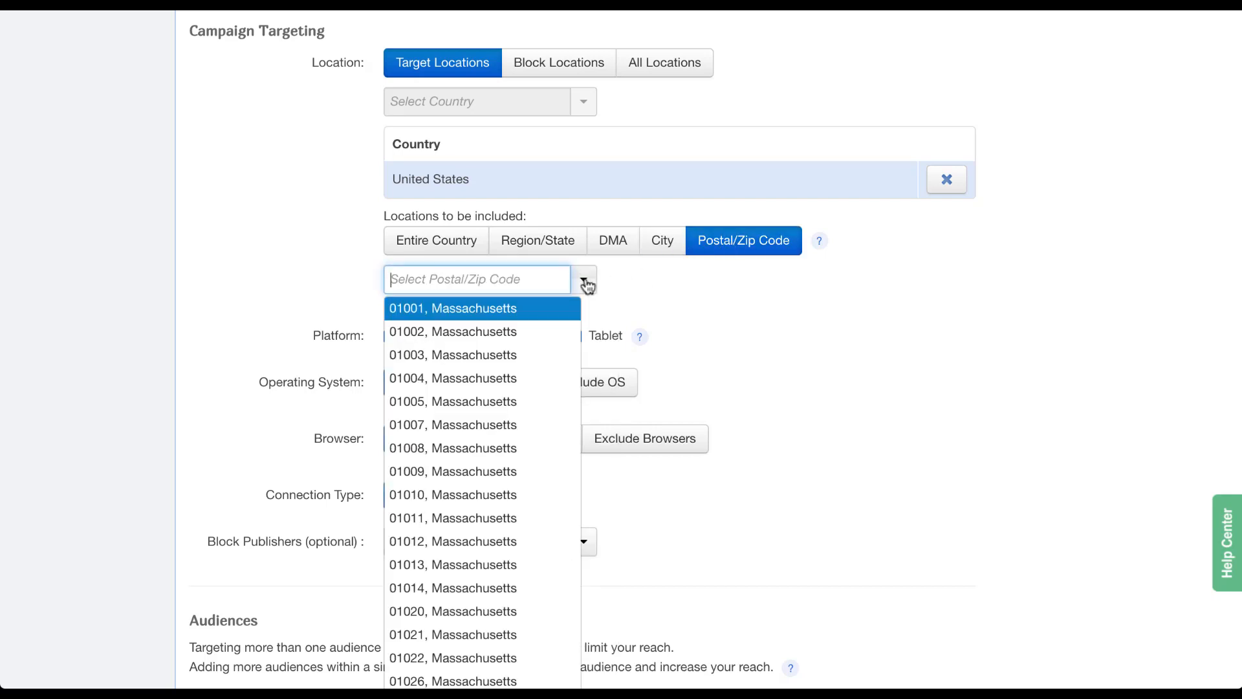
{"action": "scroll", "coordinate": [532, 408], "scroll_direction": "down", "scroll_amount": 4}
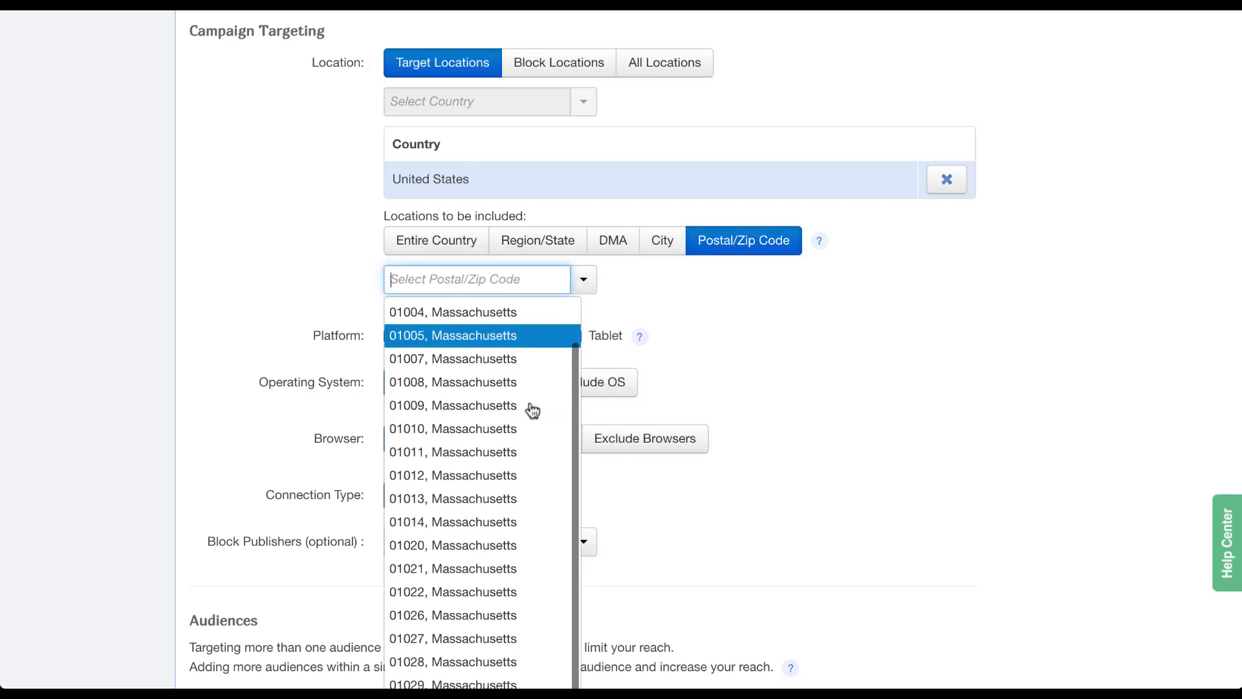
{"action": "scroll", "coordinate": [533, 408], "scroll_direction": "up", "scroll_amount": 4}
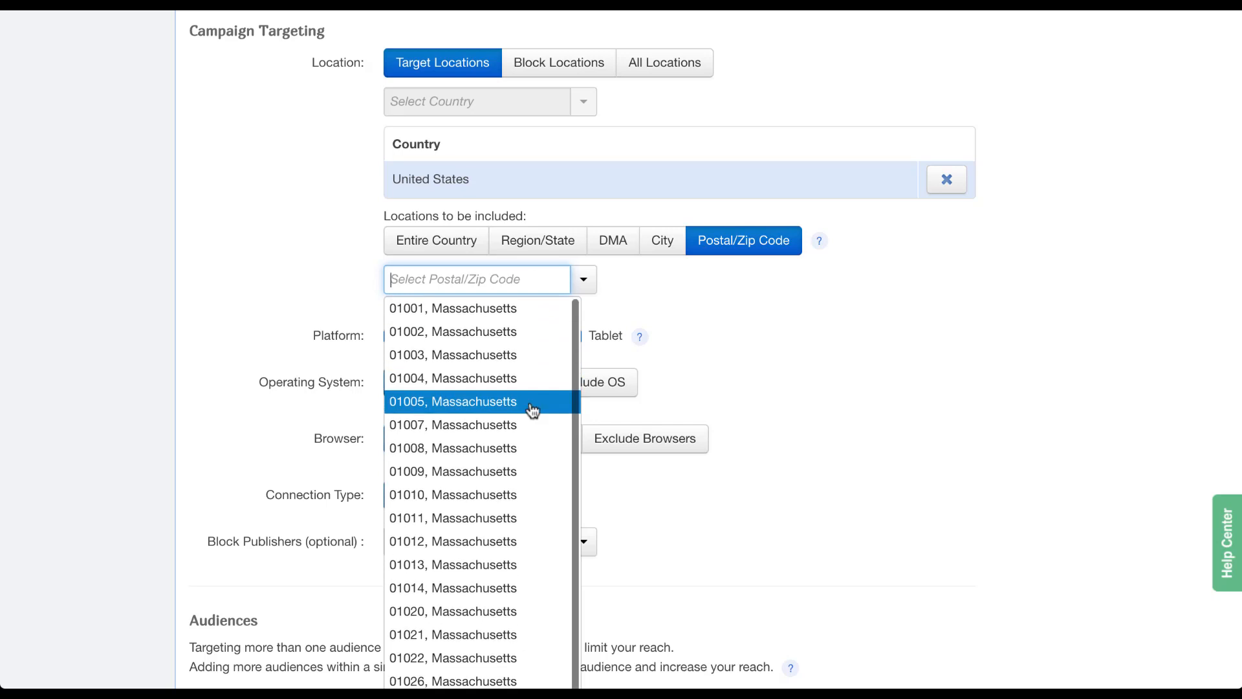
{"action": "left_click", "coordinate": [634, 280]}
{"action": "left_click", "coordinate": [407, 249]}
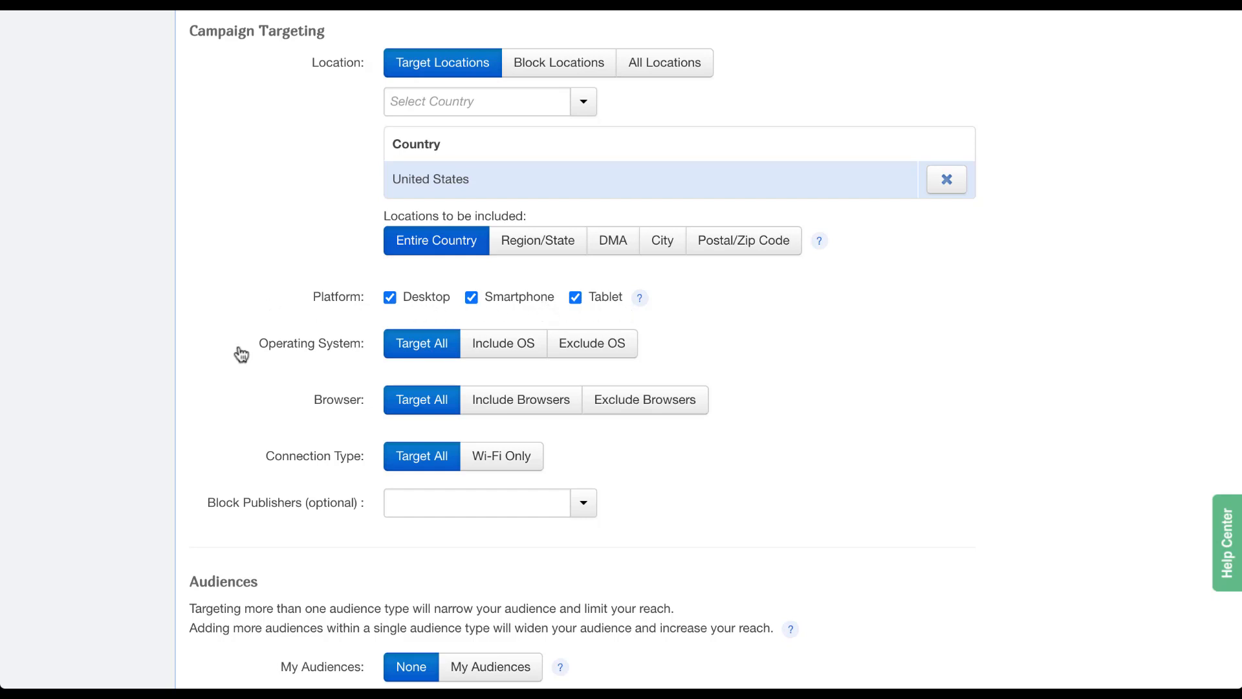
{"action": "left_click", "coordinate": [522, 355]}
{"action": "left_click", "coordinate": [472, 390]}
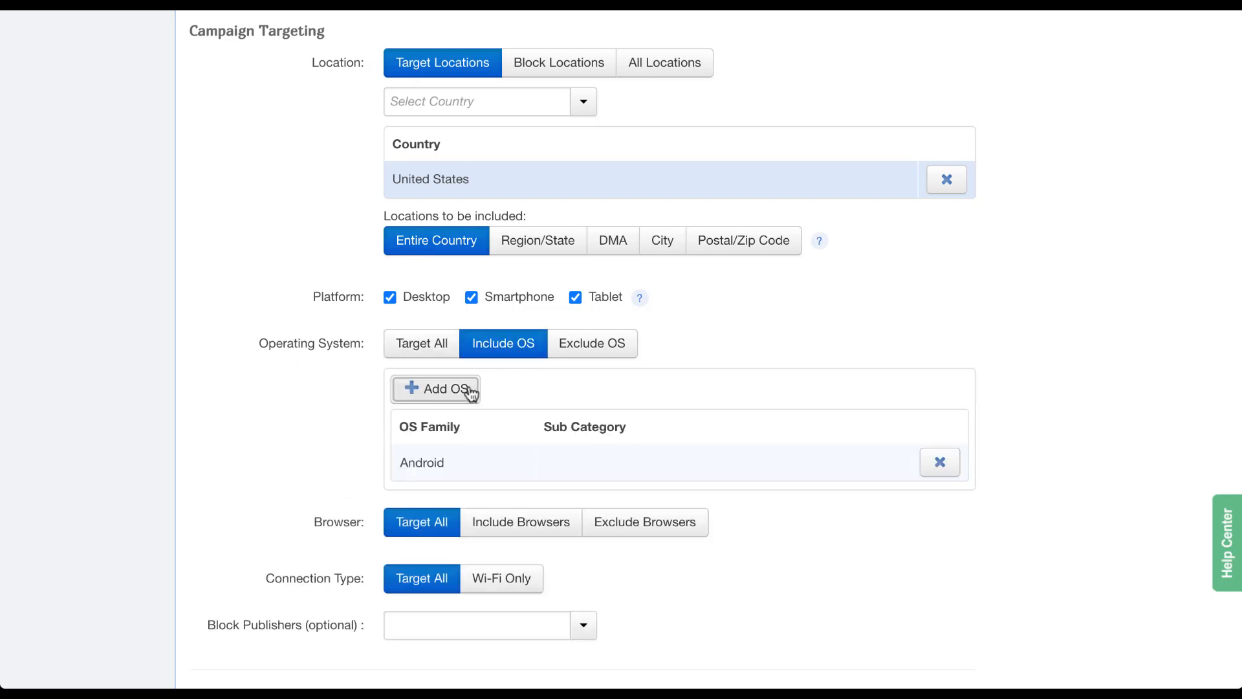
{"action": "left_click", "coordinate": [594, 356]}
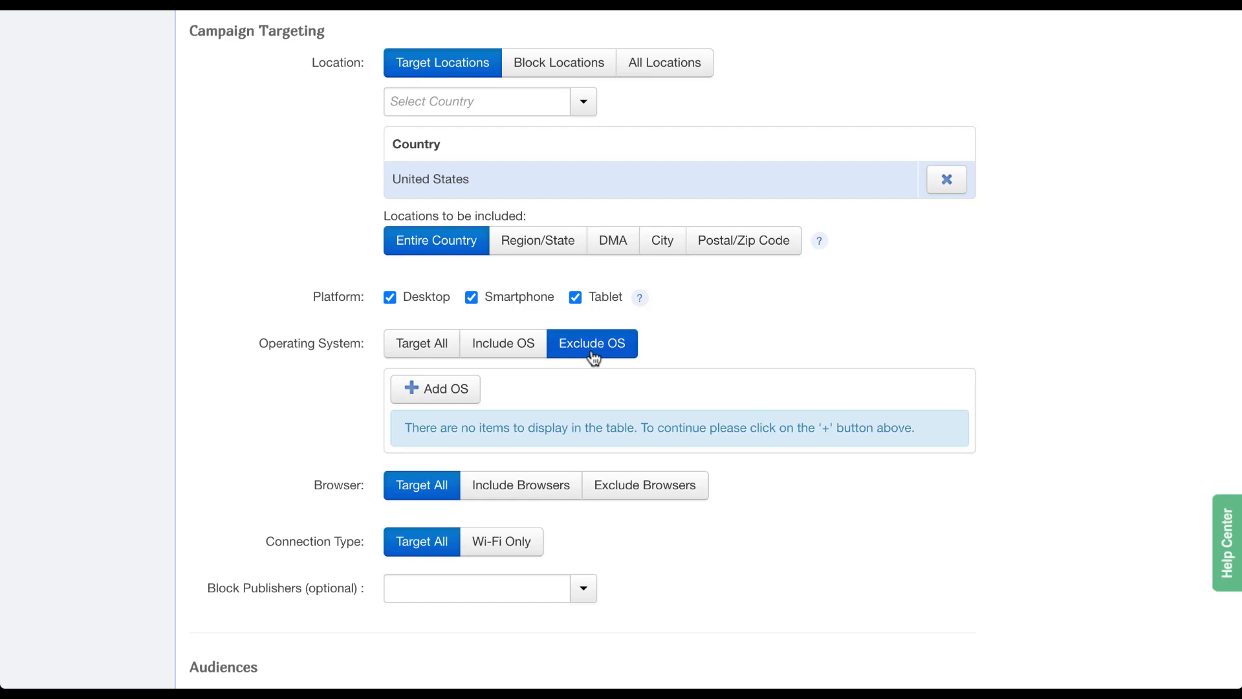
{"action": "left_click", "coordinate": [417, 347]}
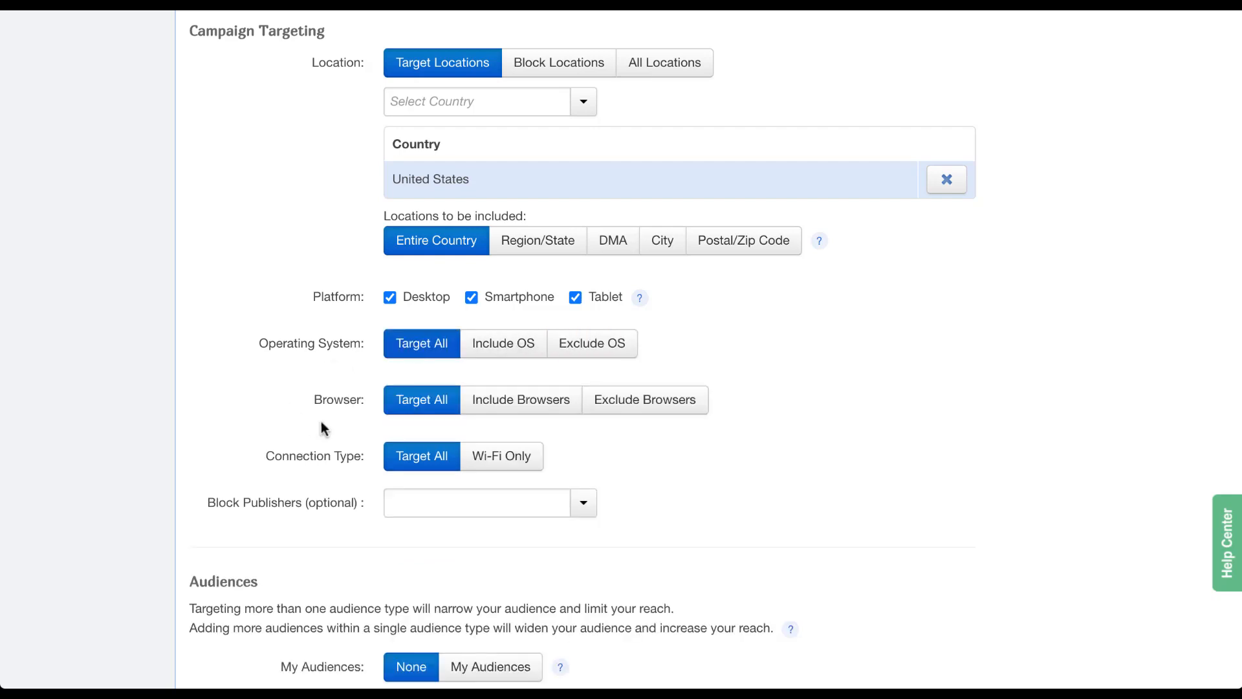
{"action": "left_click", "coordinate": [558, 407]}
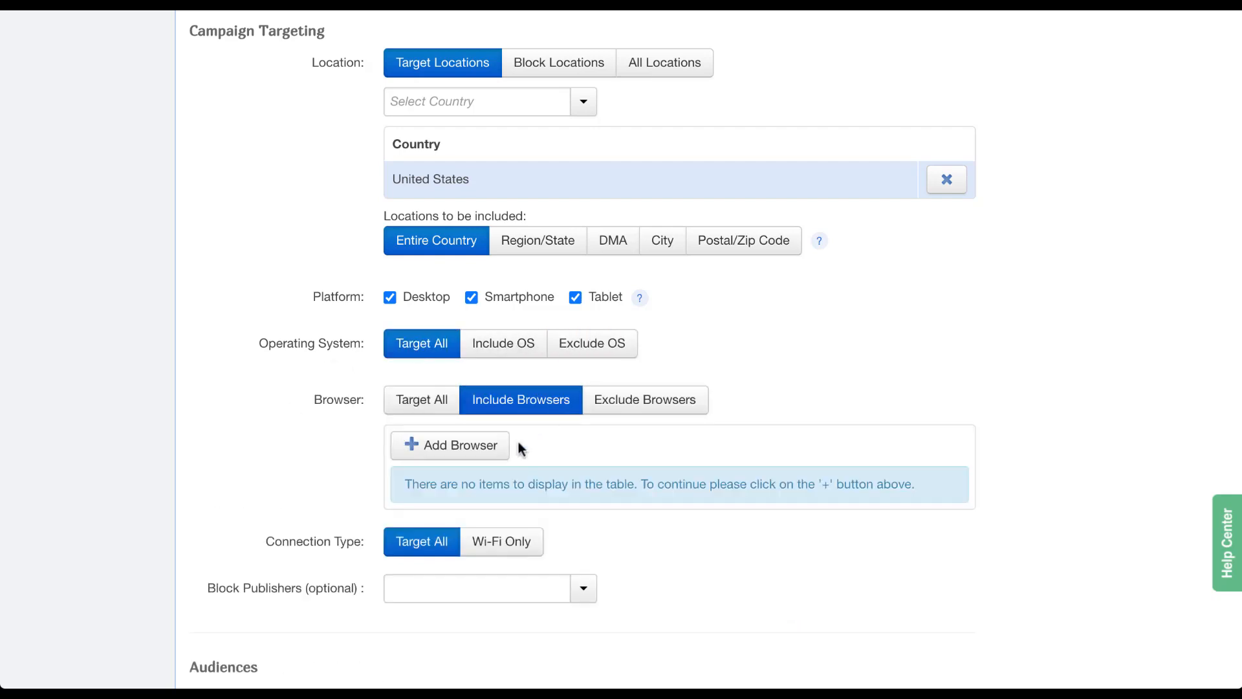
{"action": "left_click", "coordinate": [497, 451]}
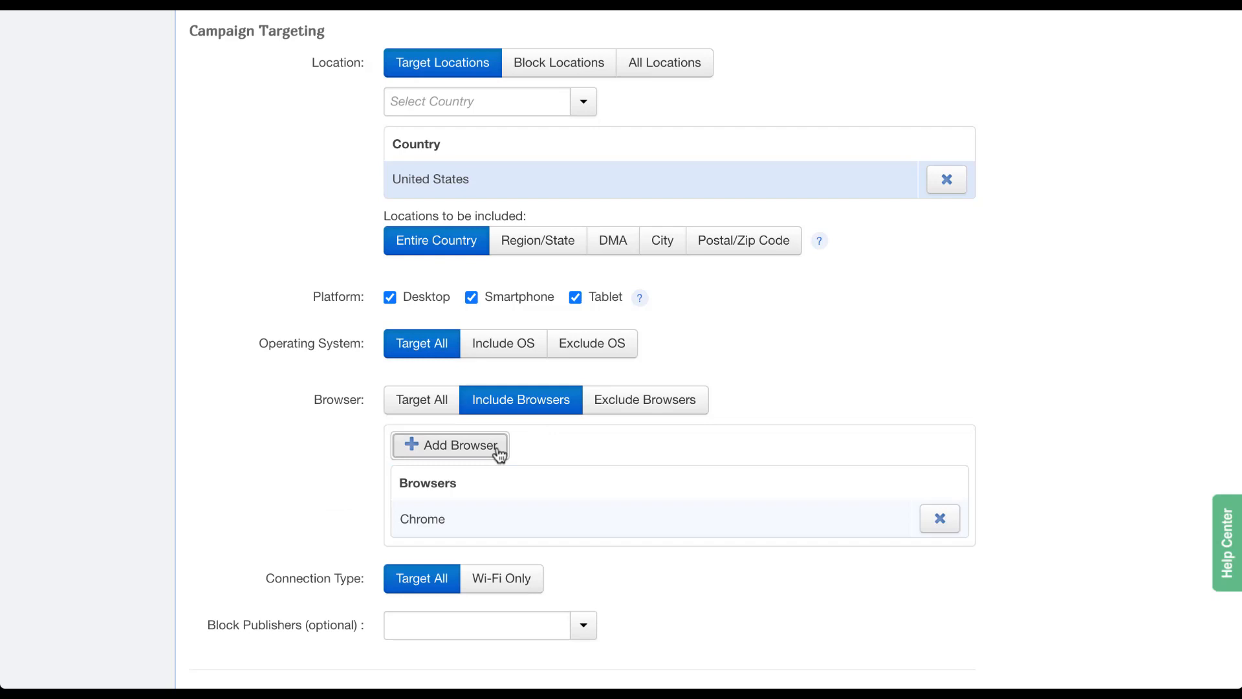
{"action": "left_click", "coordinate": [499, 526]}
{"action": "scroll", "coordinate": [544, 667], "scroll_direction": "down", "scroll_amount": 4}
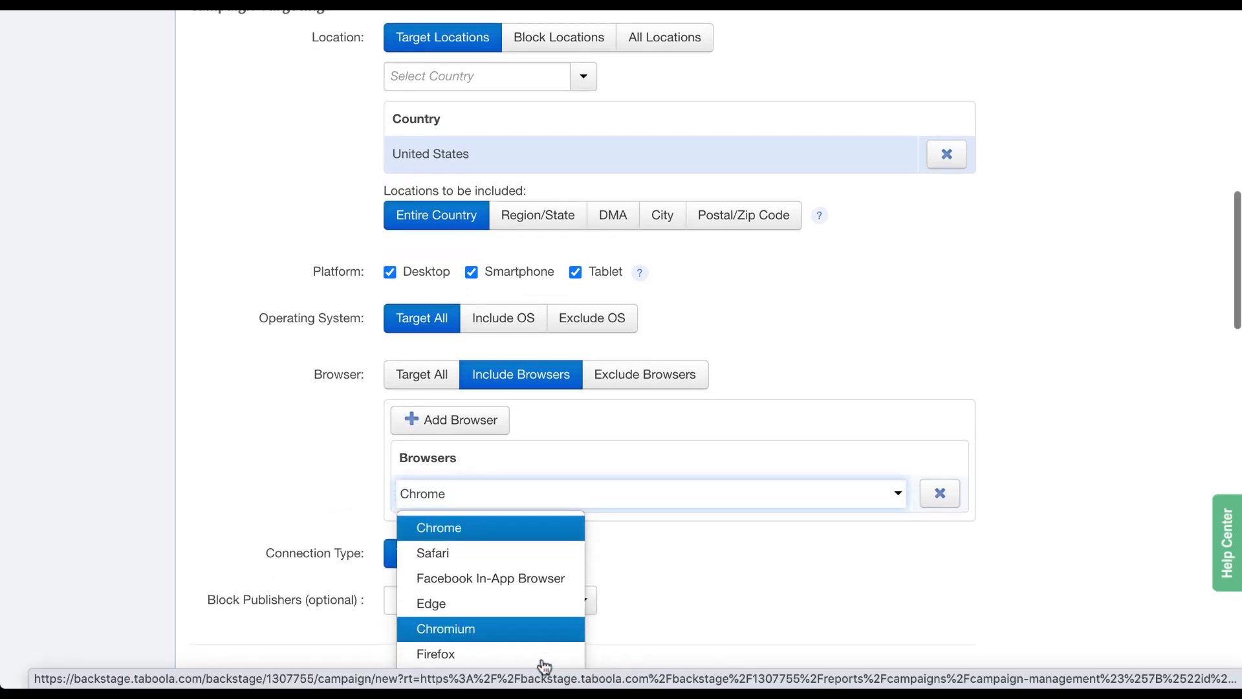
{"action": "scroll", "coordinate": [543, 667], "scroll_direction": "down", "scroll_amount": 1}
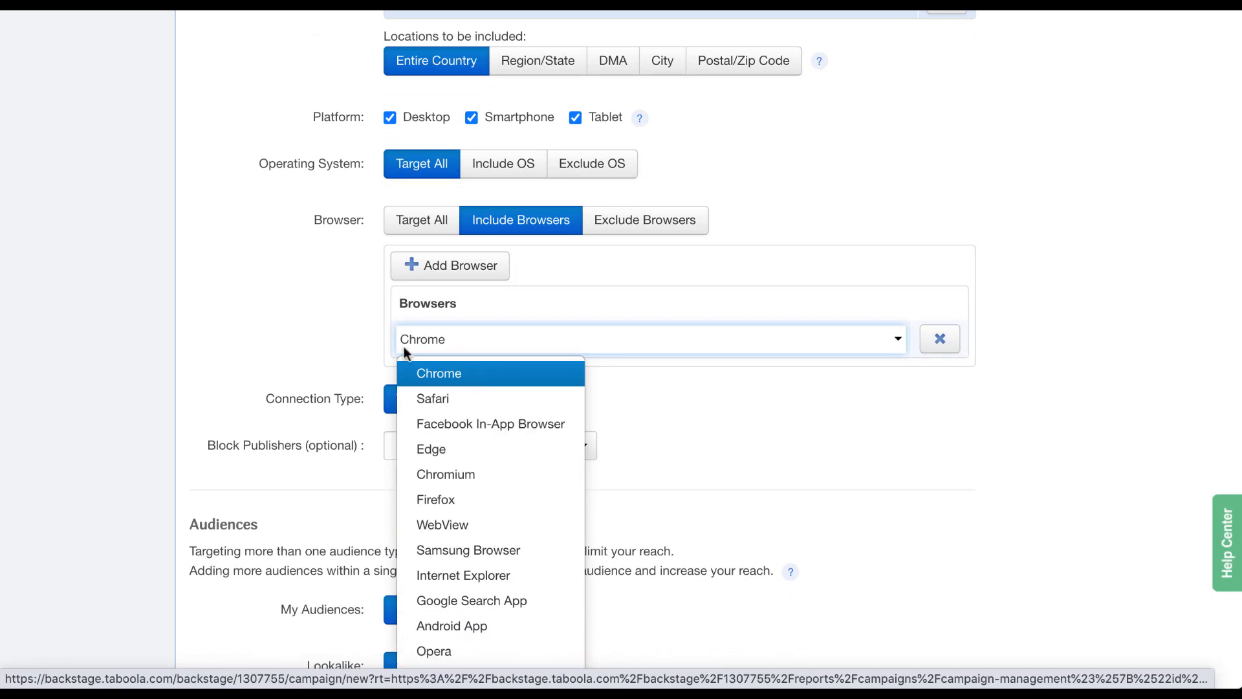
{"action": "left_click", "coordinate": [312, 277]}
{"action": "left_click", "coordinate": [406, 224]}
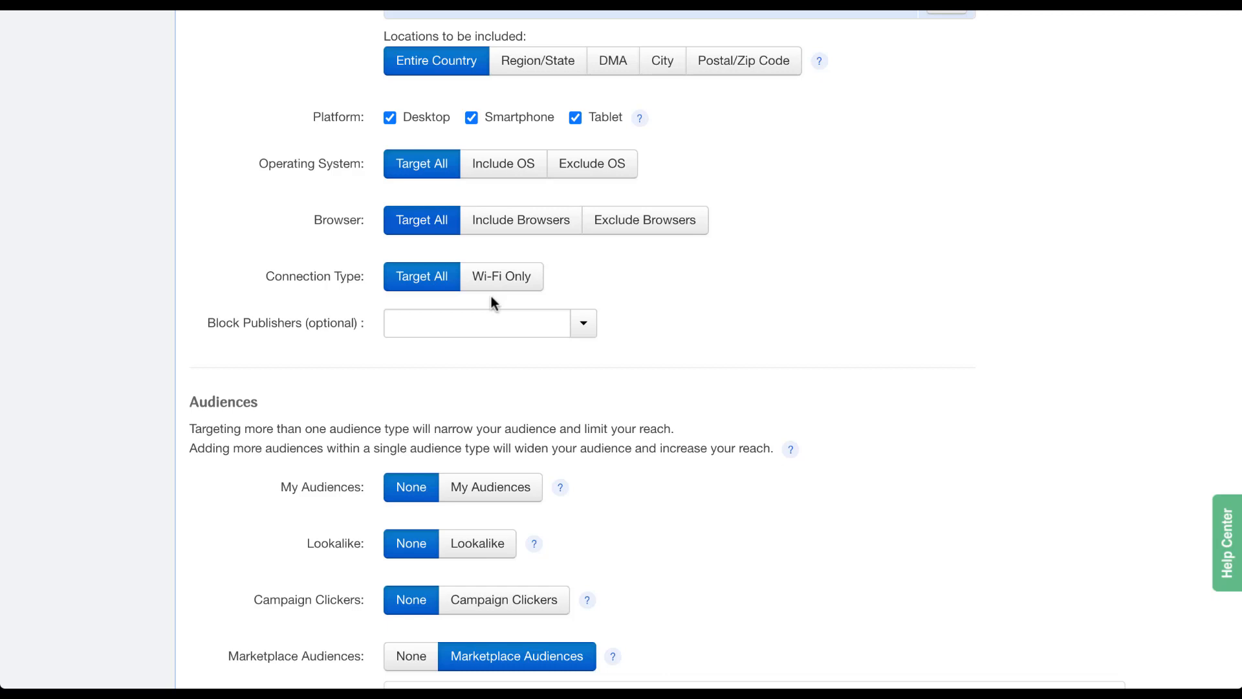
{"action": "left_click", "coordinate": [584, 323]}
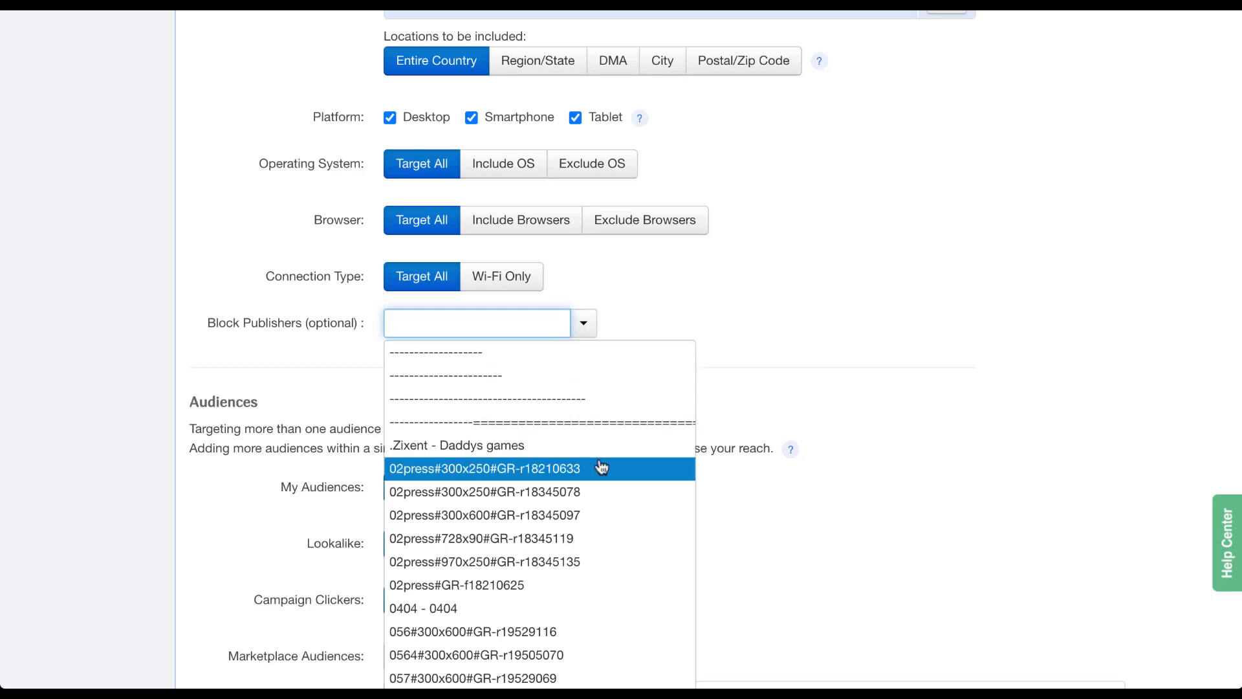
{"action": "scroll", "coordinate": [605, 499], "scroll_direction": "down", "scroll_amount": 5}
{"action": "scroll", "coordinate": [607, 497], "scroll_direction": "down", "scroll_amount": 2}
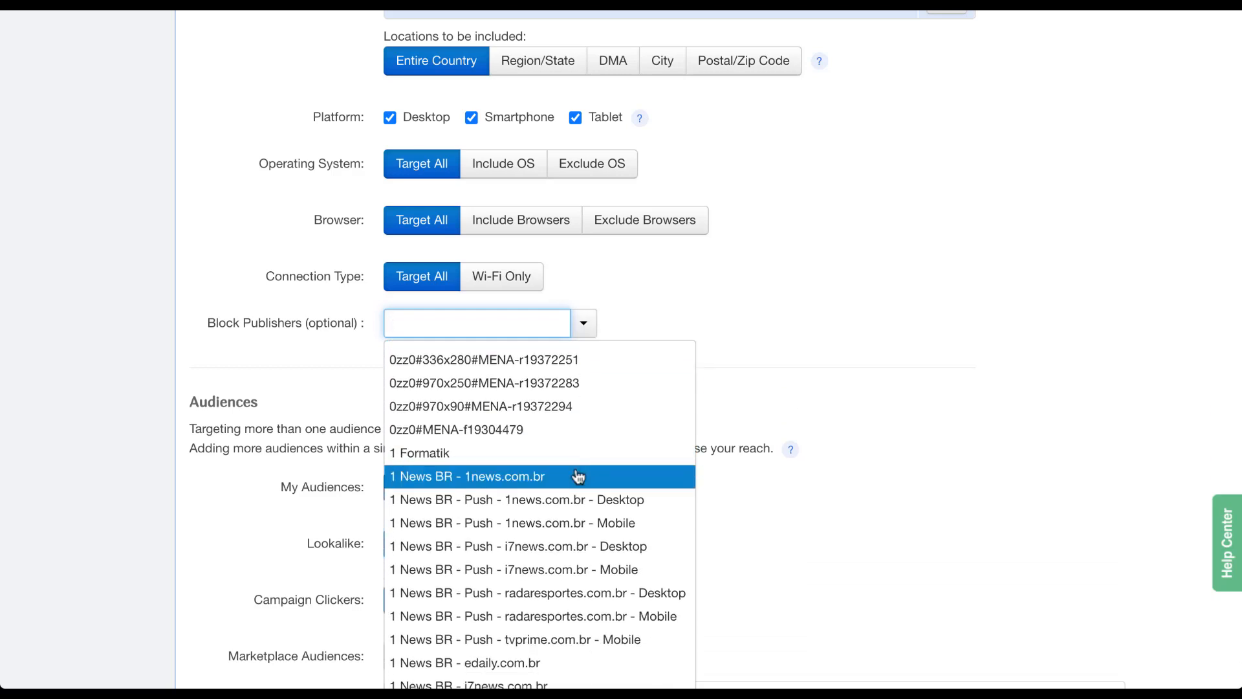
{"action": "left_click", "coordinate": [627, 313]}
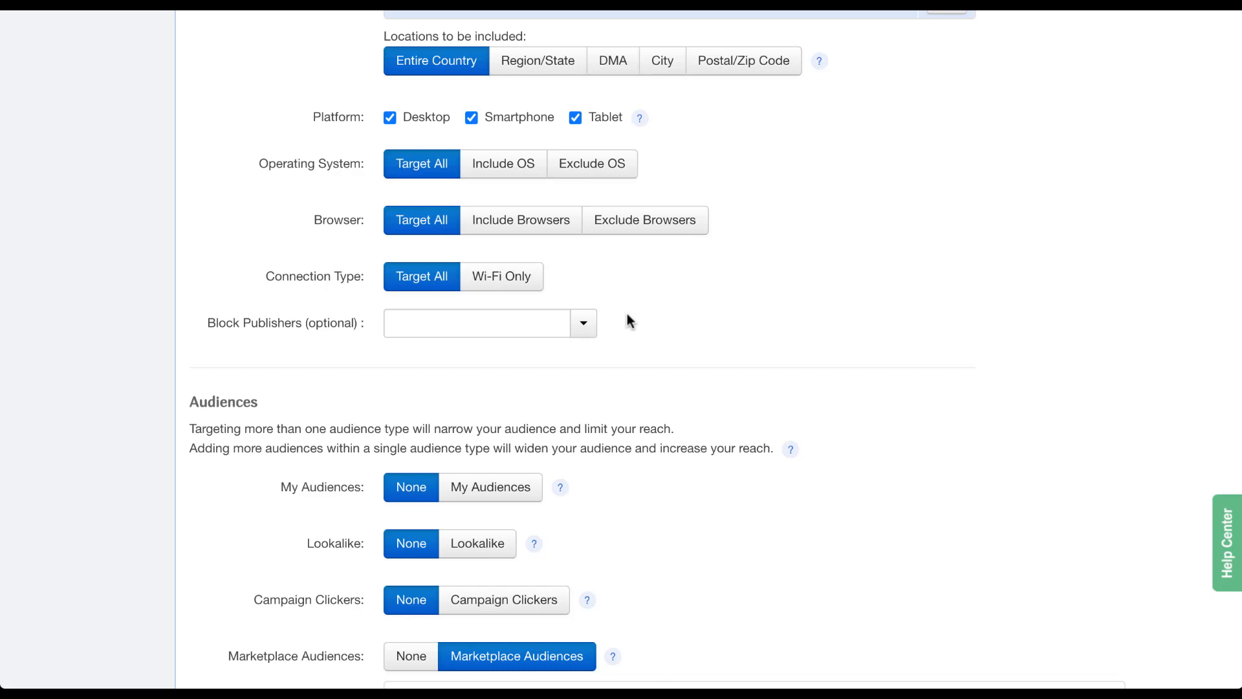
Try My Audiences and Lookalike Audiences targeting, leaving both set back to None.
{"action": "scroll", "coordinate": [697, 451], "scroll_direction": "up", "scroll_amount": 1}
{"action": "scroll", "coordinate": [697, 452], "scroll_direction": "down", "scroll_amount": 5}
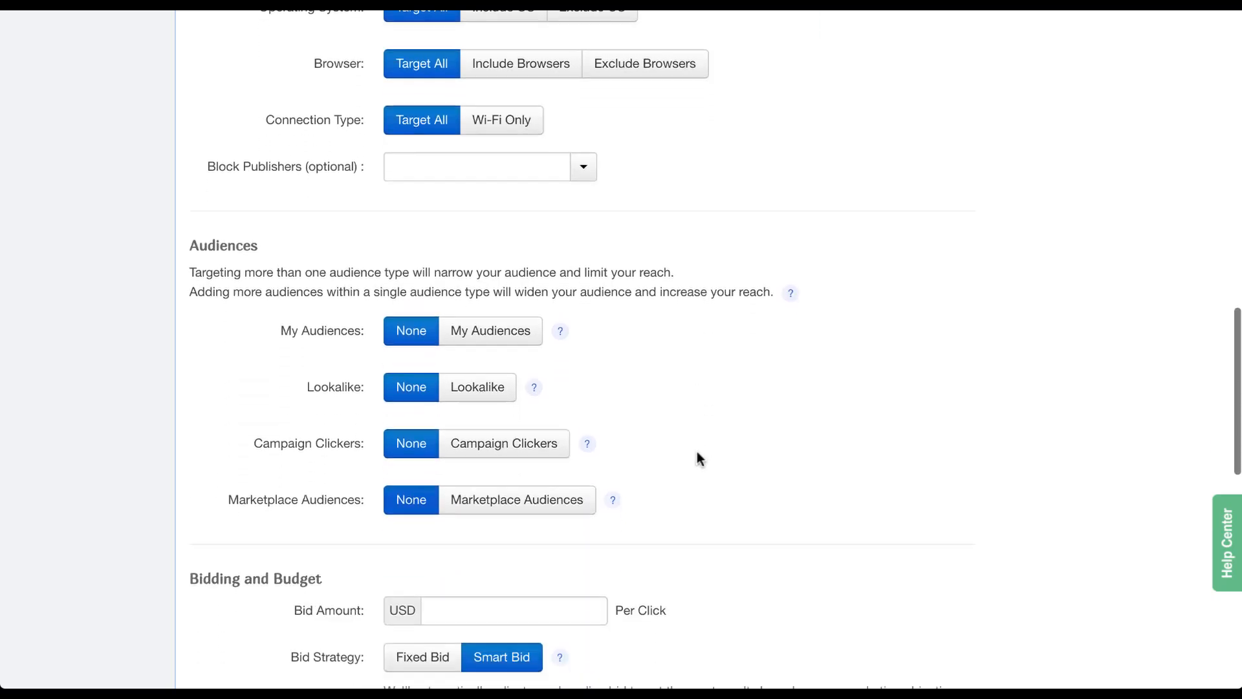
{"action": "scroll", "coordinate": [697, 452], "scroll_direction": "down", "scroll_amount": 2}
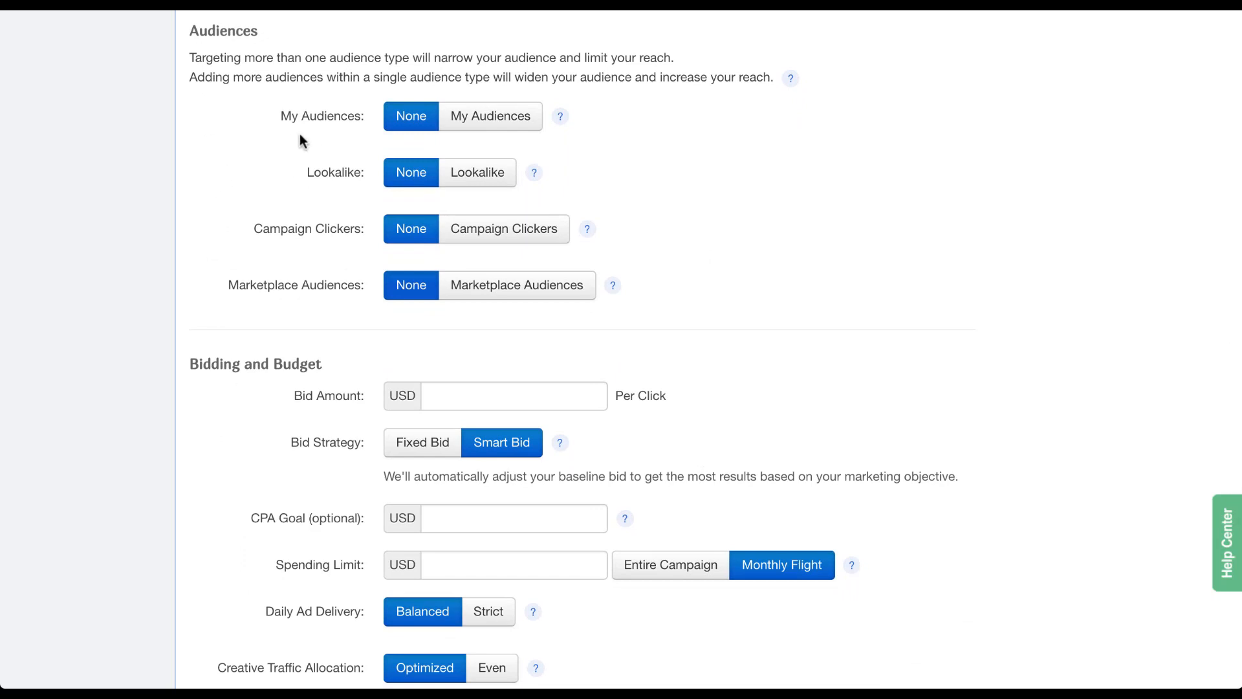
{"action": "left_click", "coordinate": [499, 130]}
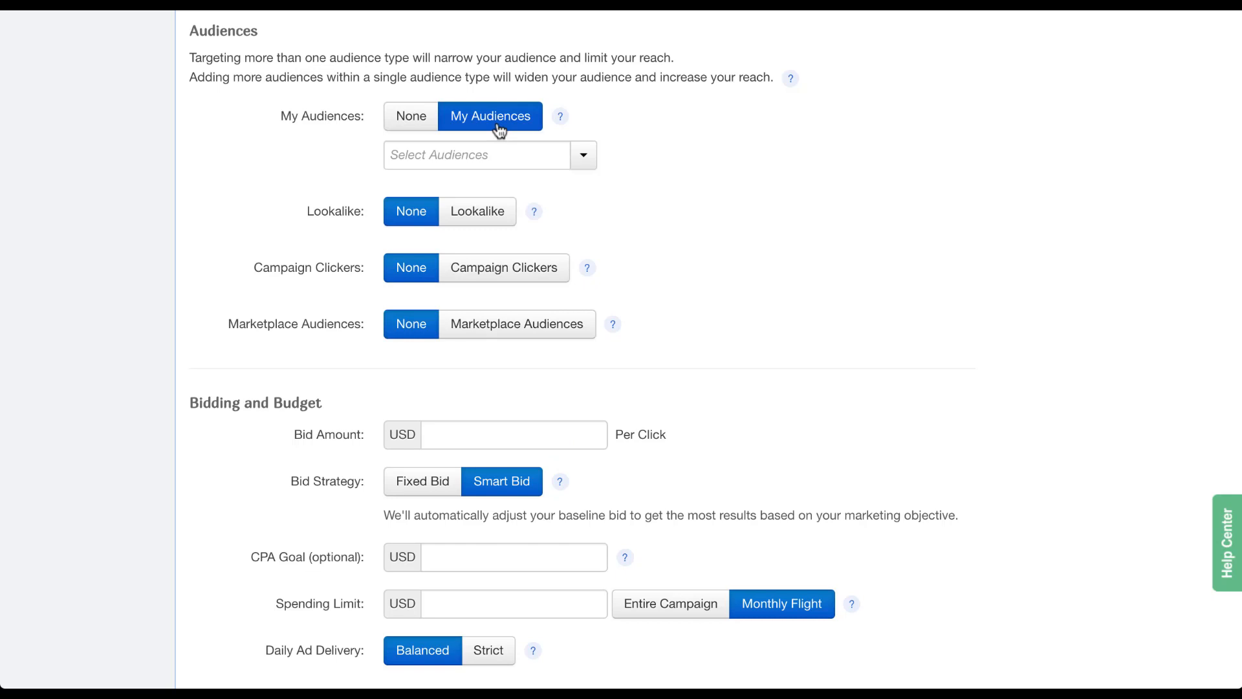
{"action": "left_click", "coordinate": [584, 158]}
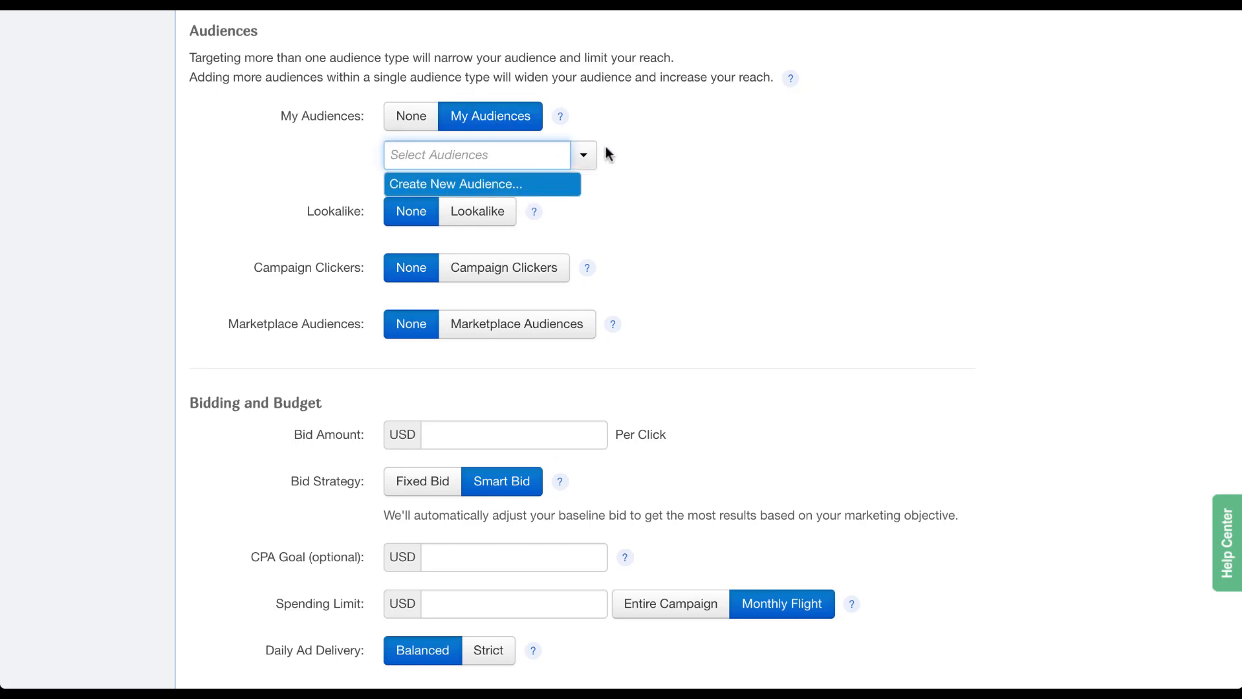
{"action": "left_click", "coordinate": [429, 119]}
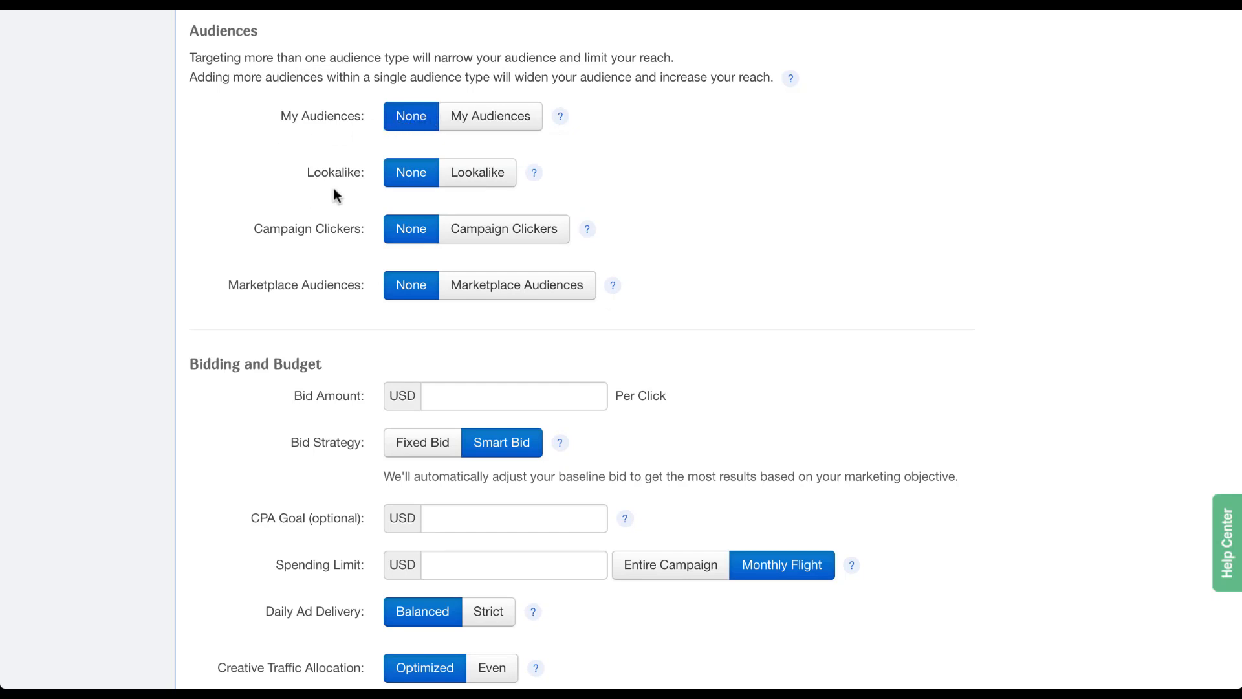
{"action": "left_click", "coordinate": [490, 178]}
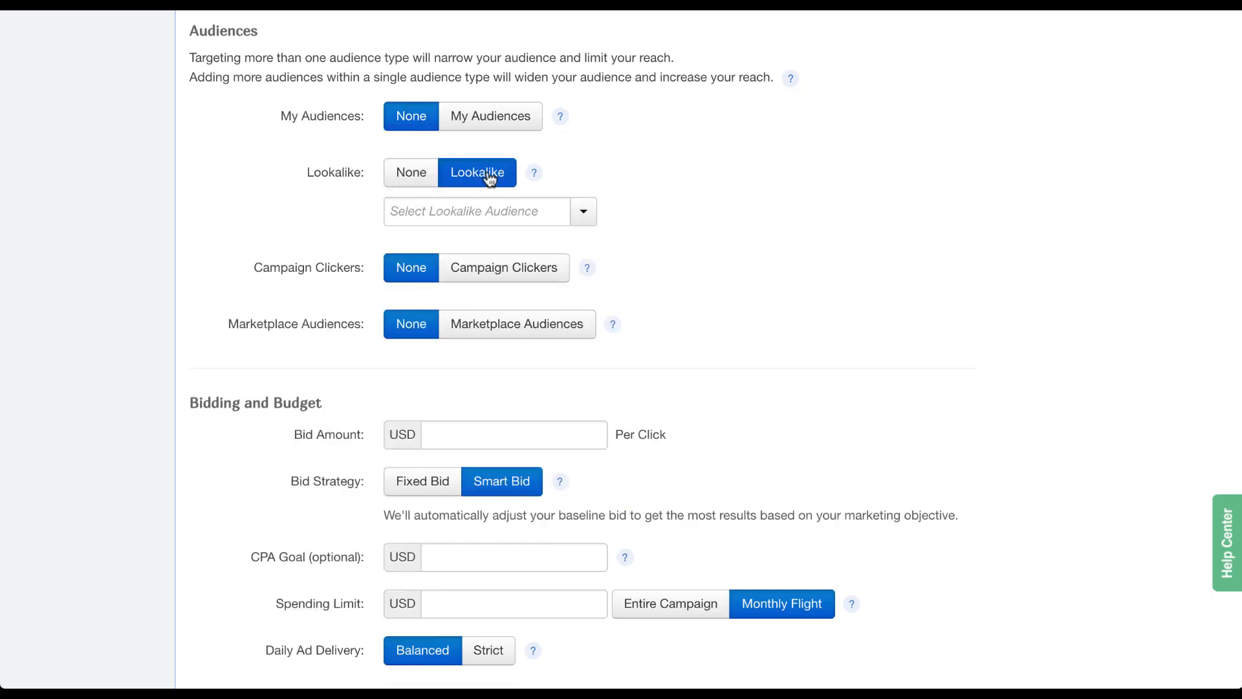
{"action": "left_click", "coordinate": [590, 223]}
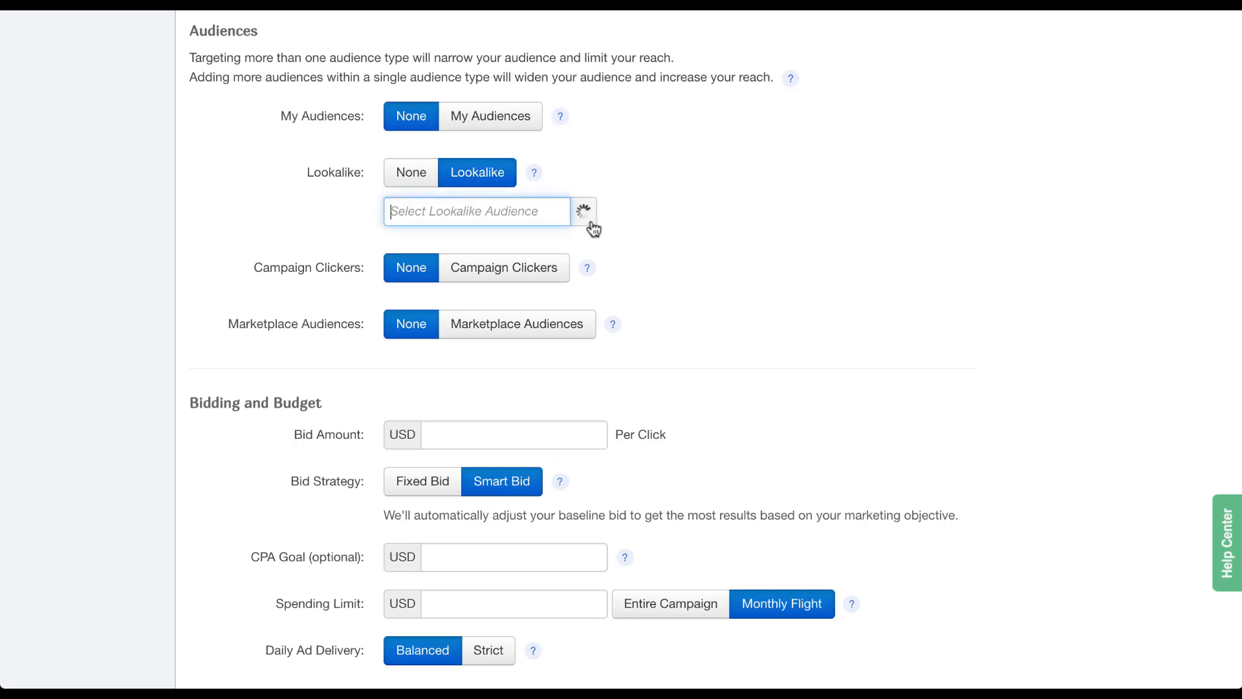
{"action": "left_click", "coordinate": [298, 218]}
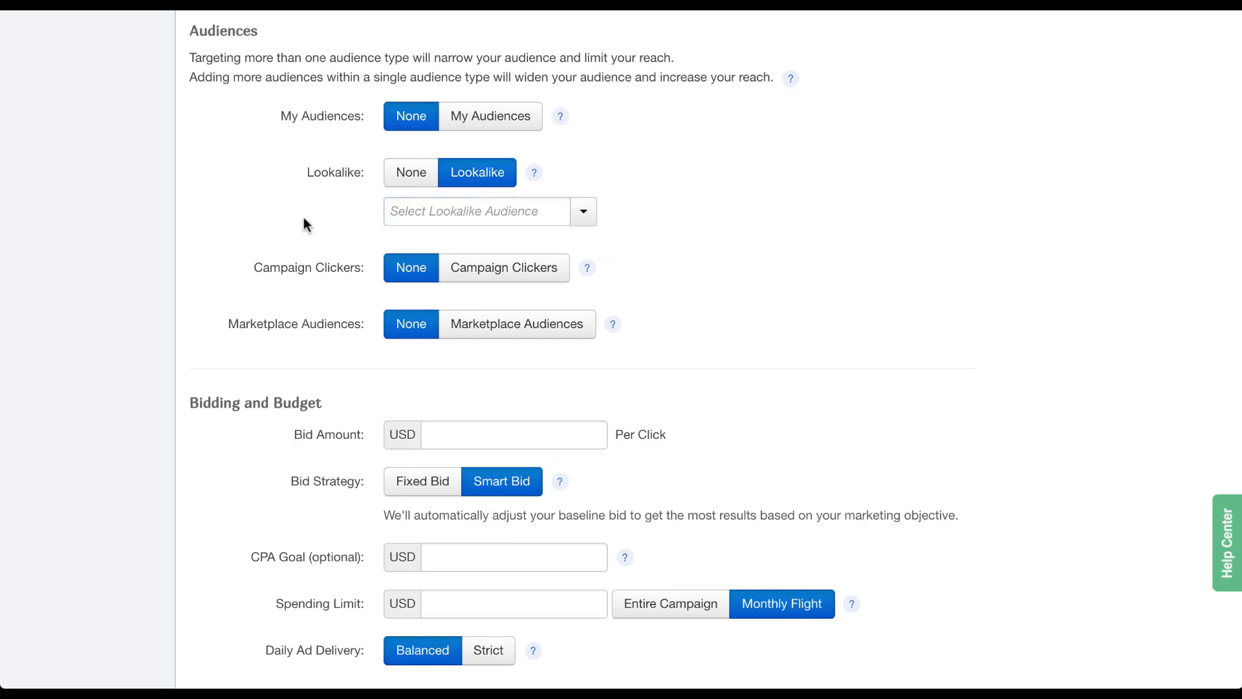
{"action": "left_click", "coordinate": [408, 173]}
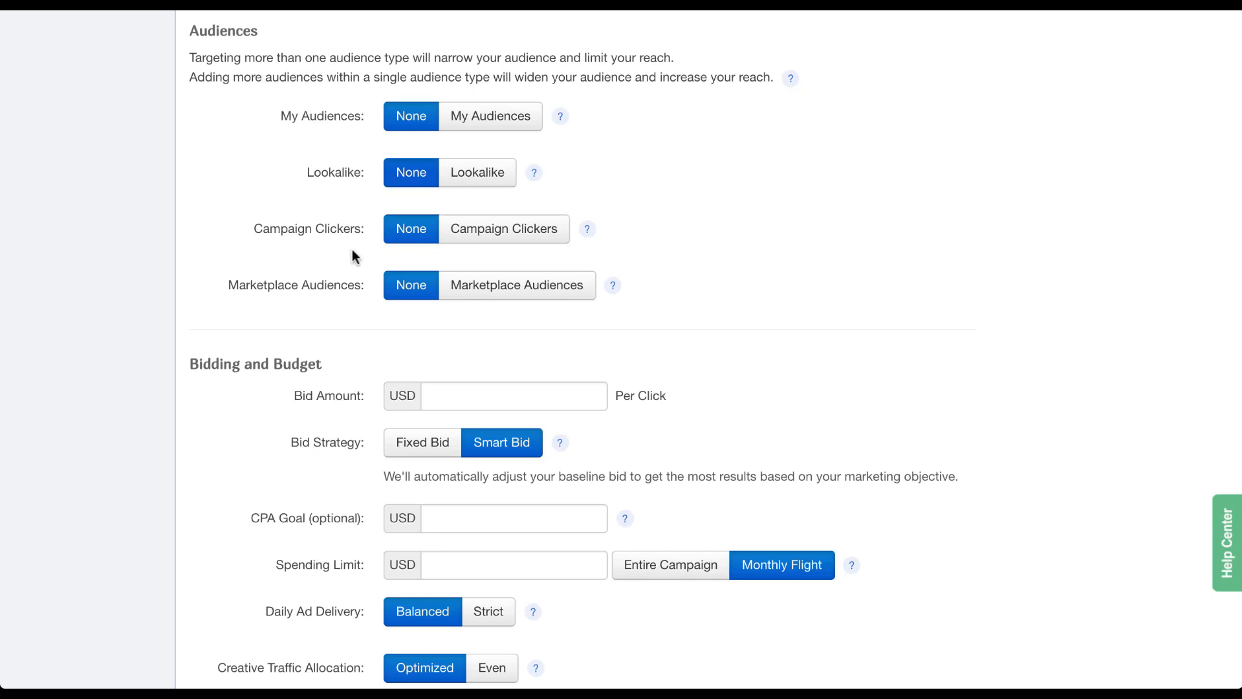
Open Campaign Clickers' campaign list, then set Campaign Clickers back to None.
{"action": "left_click", "coordinate": [549, 246]}
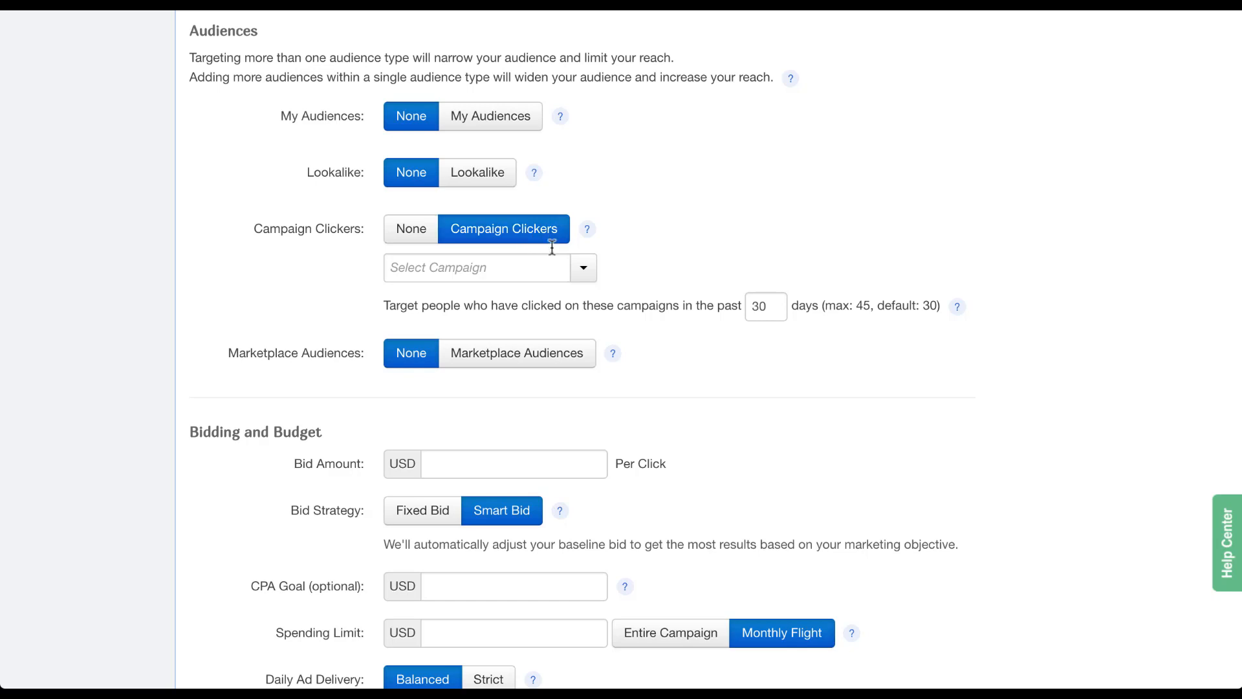
{"action": "left_click", "coordinate": [583, 267]}
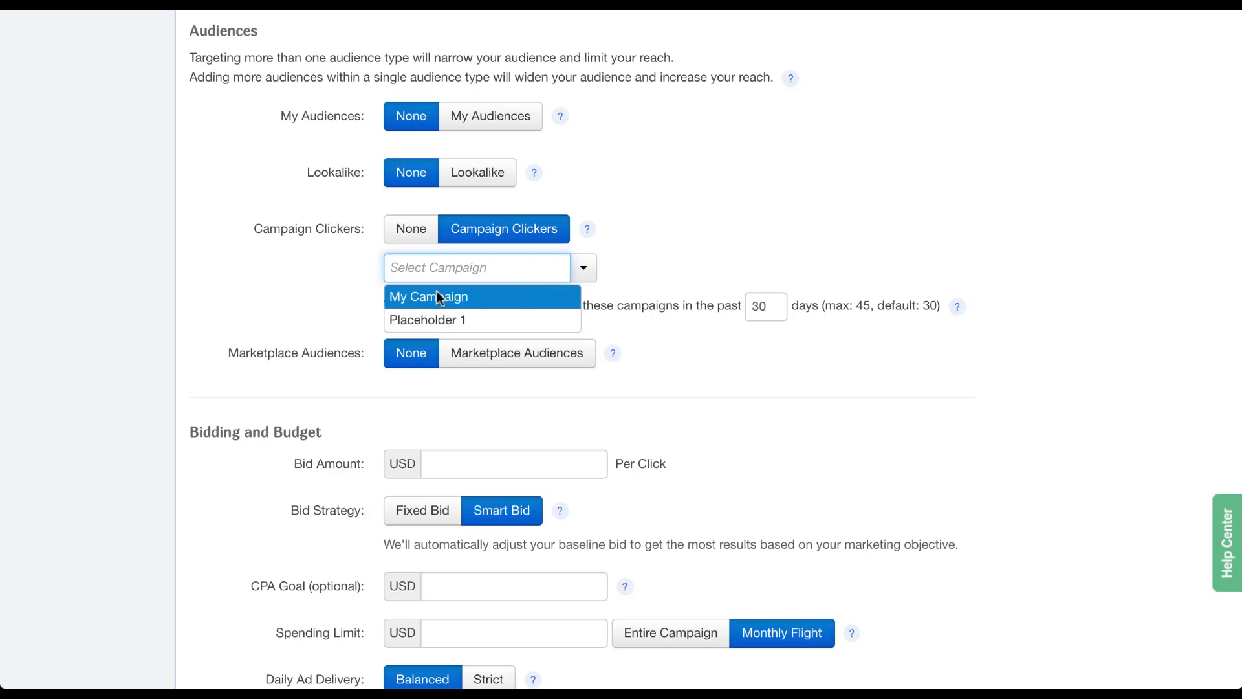
{"action": "left_click", "coordinate": [402, 238]}
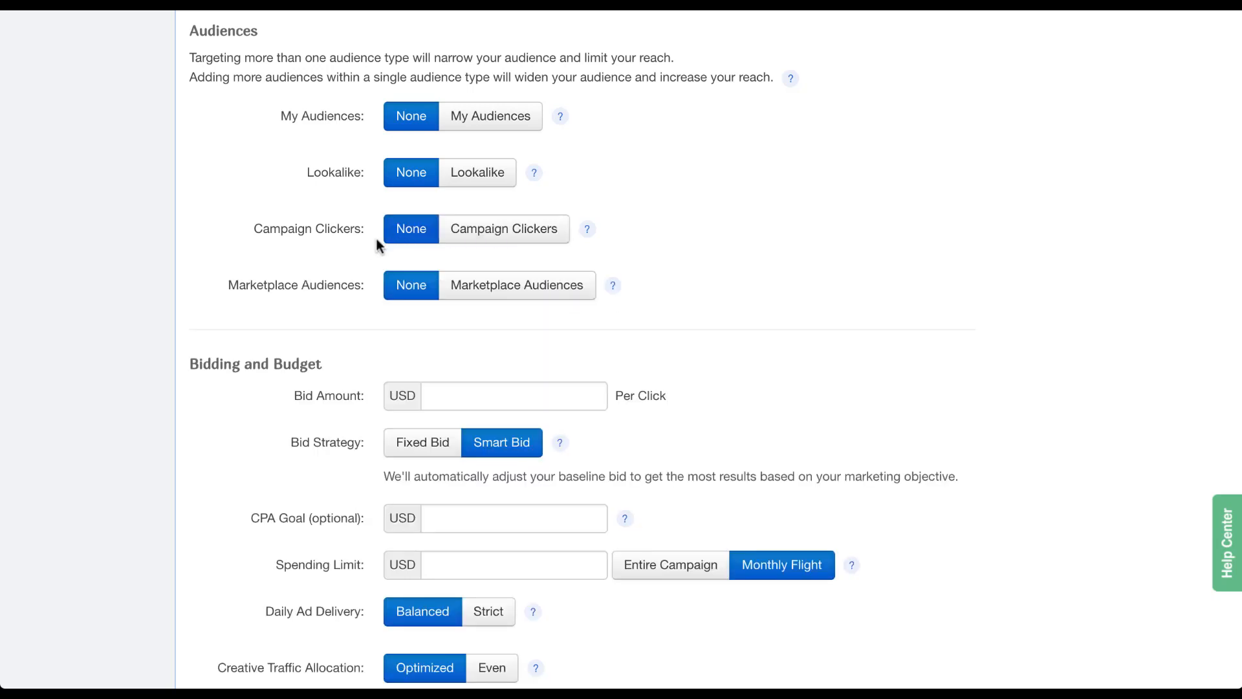
Enable Marketplace Audiences filtered to category Behavior and Interests, subcategory Food & Drinks.
{"action": "left_click", "coordinate": [584, 301]}
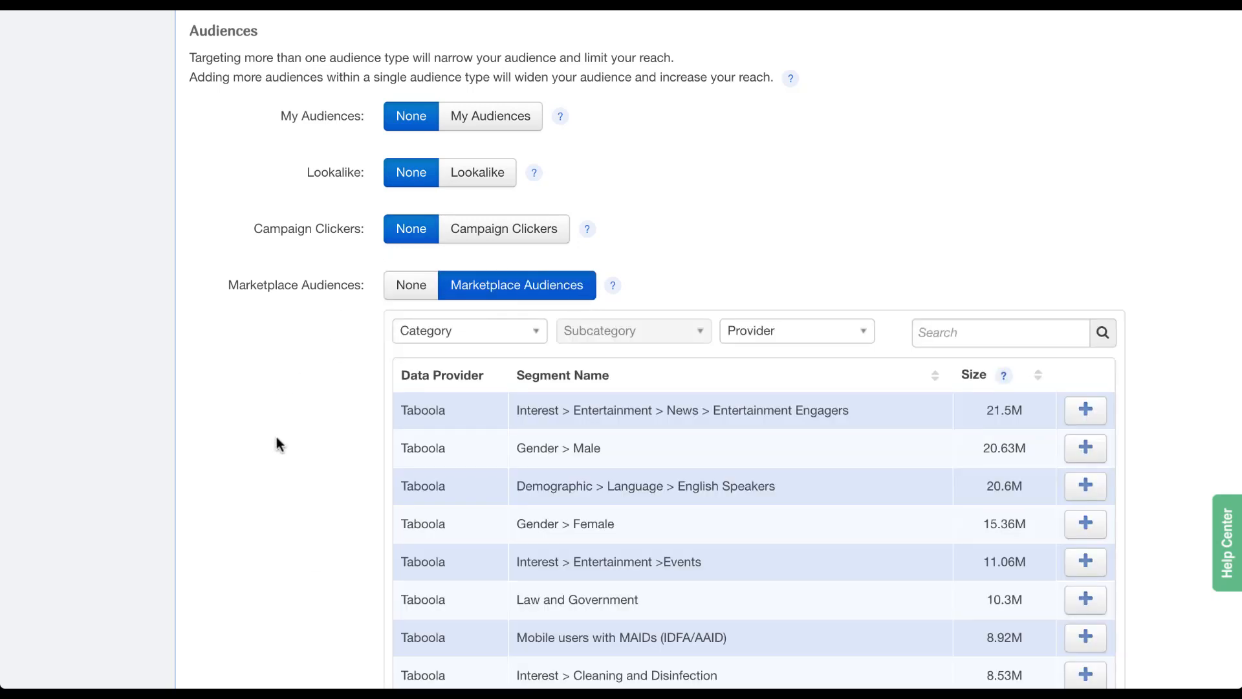
{"action": "scroll", "coordinate": [278, 445], "scroll_direction": "down", "scroll_amount": 3}
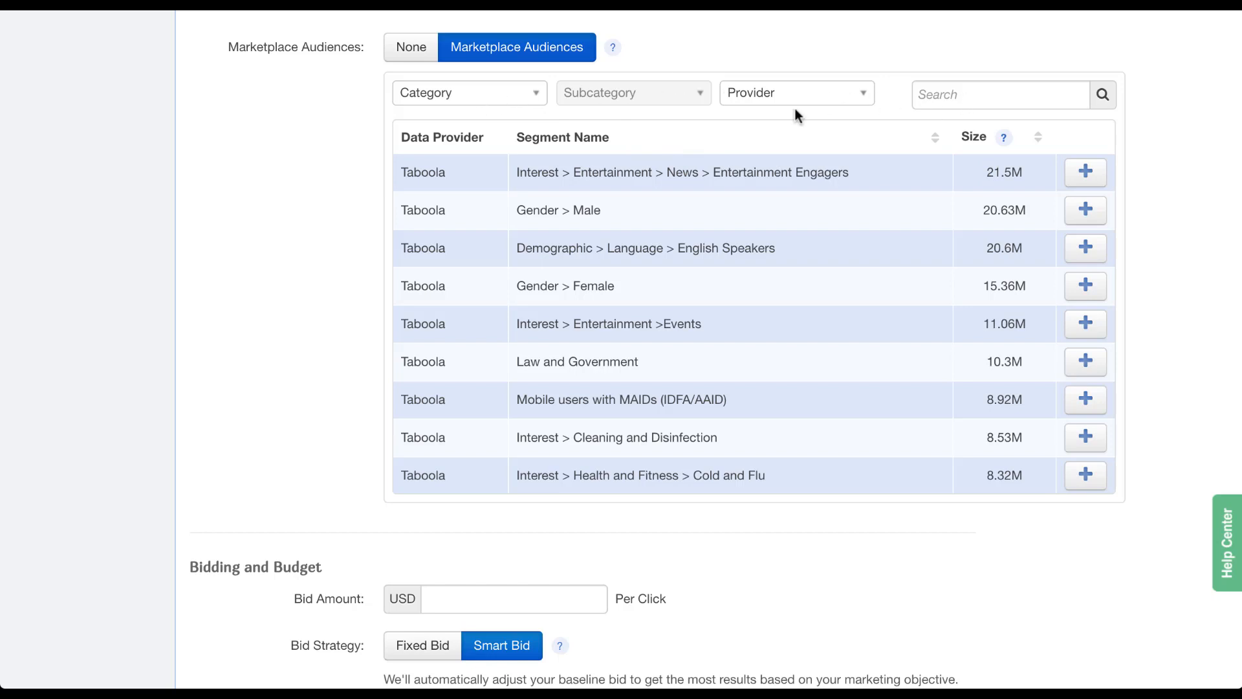
{"action": "left_click", "coordinate": [539, 98]}
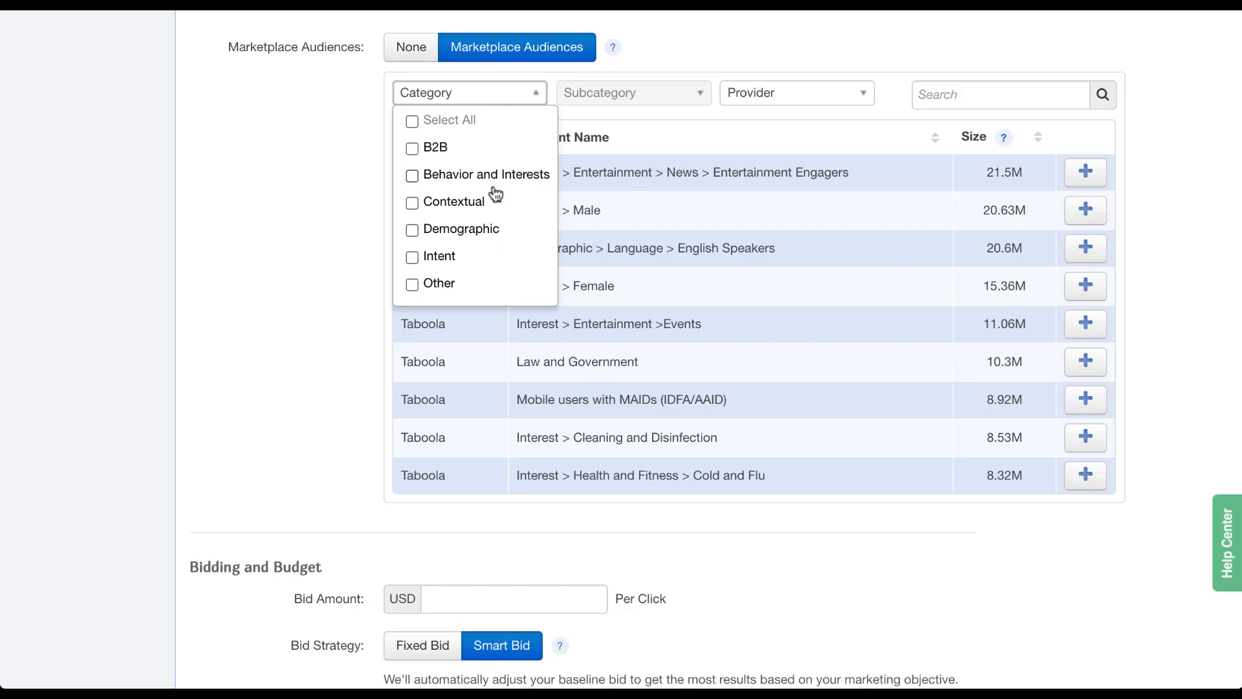
{"action": "left_click", "coordinate": [412, 178]}
{"action": "left_click", "coordinate": [684, 130]}
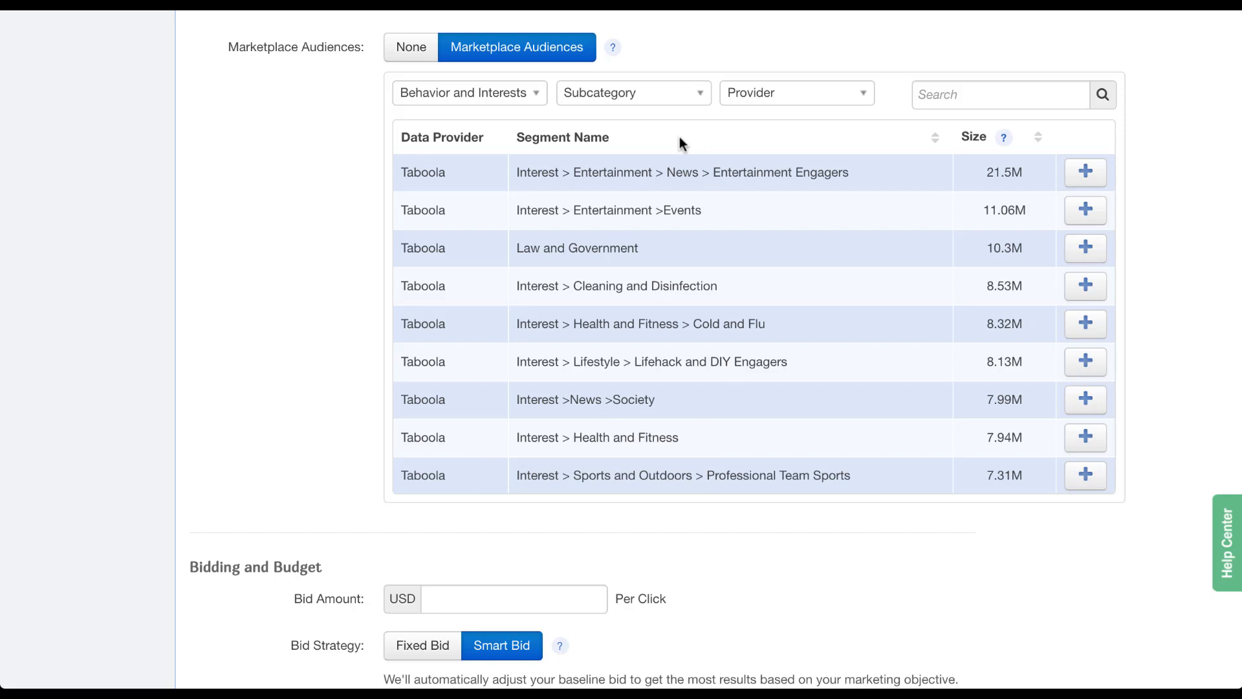
{"action": "left_click", "coordinate": [705, 98]}
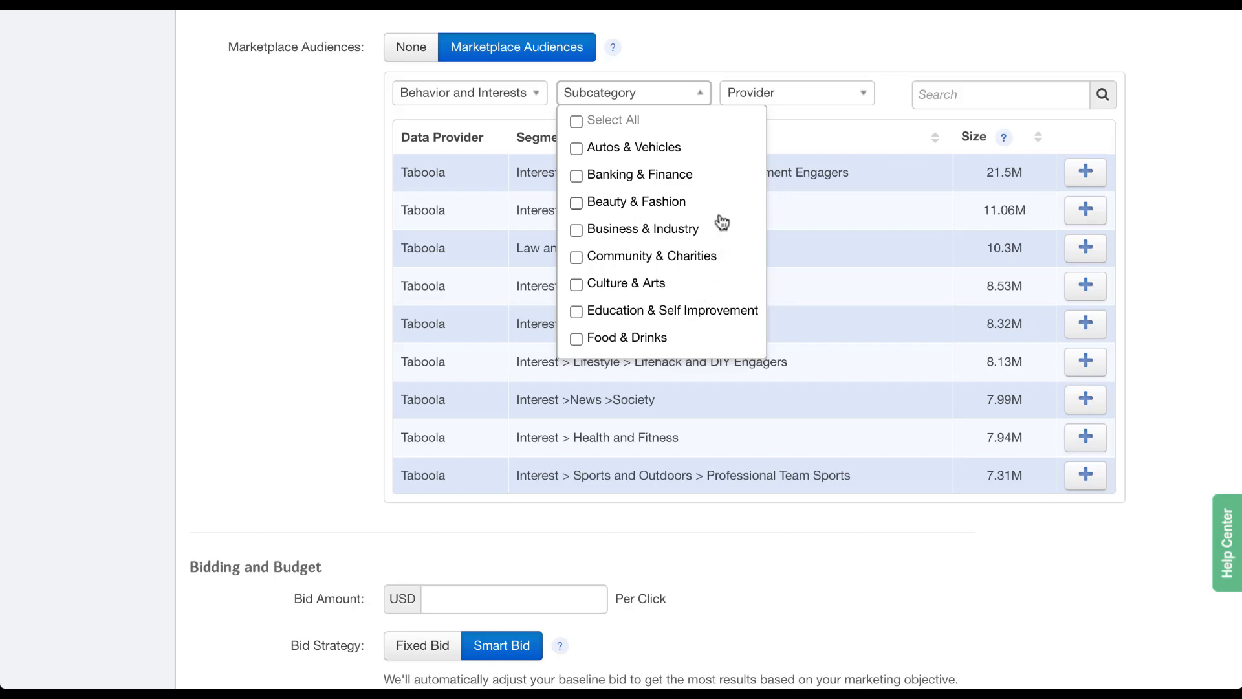
{"action": "left_click", "coordinate": [576, 338]}
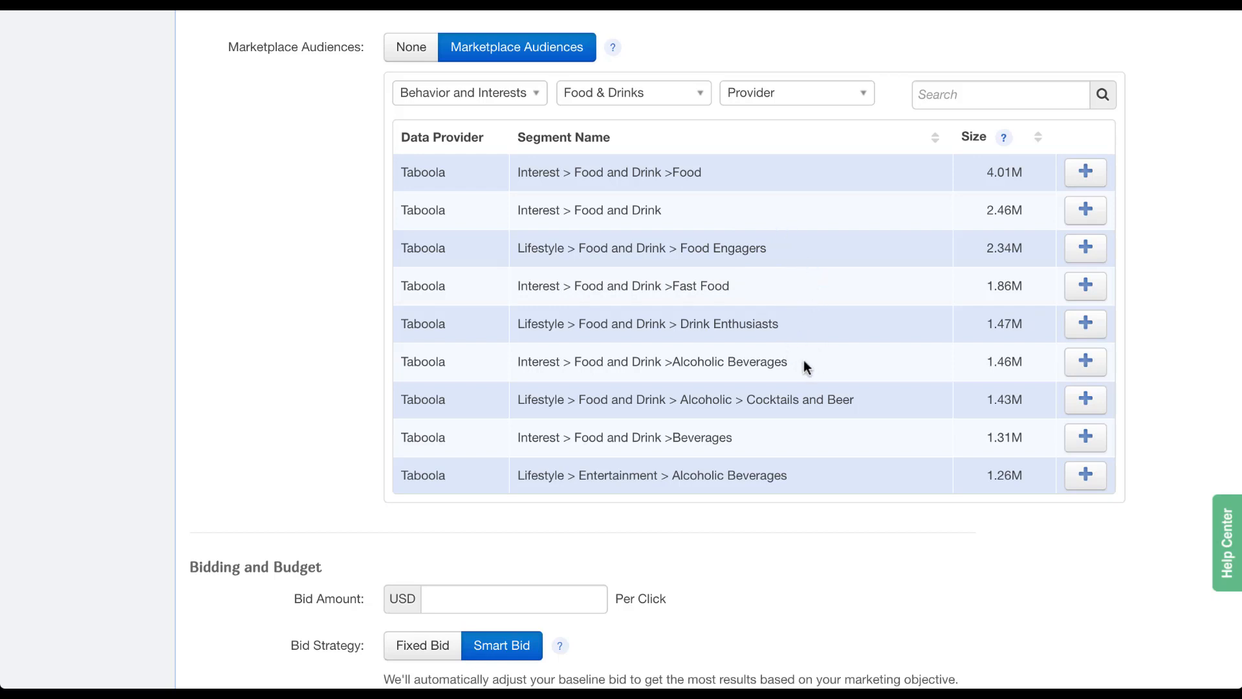
{"action": "scroll", "coordinate": [876, 406], "scroll_direction": "down", "scroll_amount": 3}
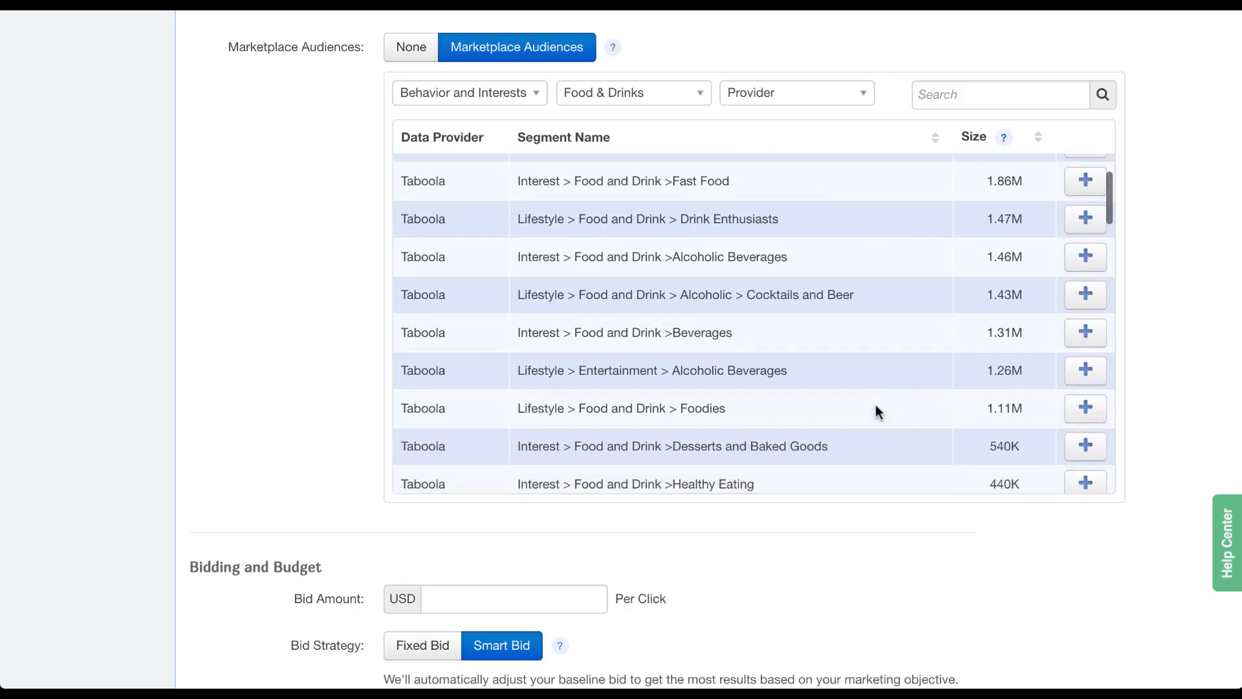
{"action": "scroll", "coordinate": [875, 407], "scroll_direction": "down", "scroll_amount": 5}
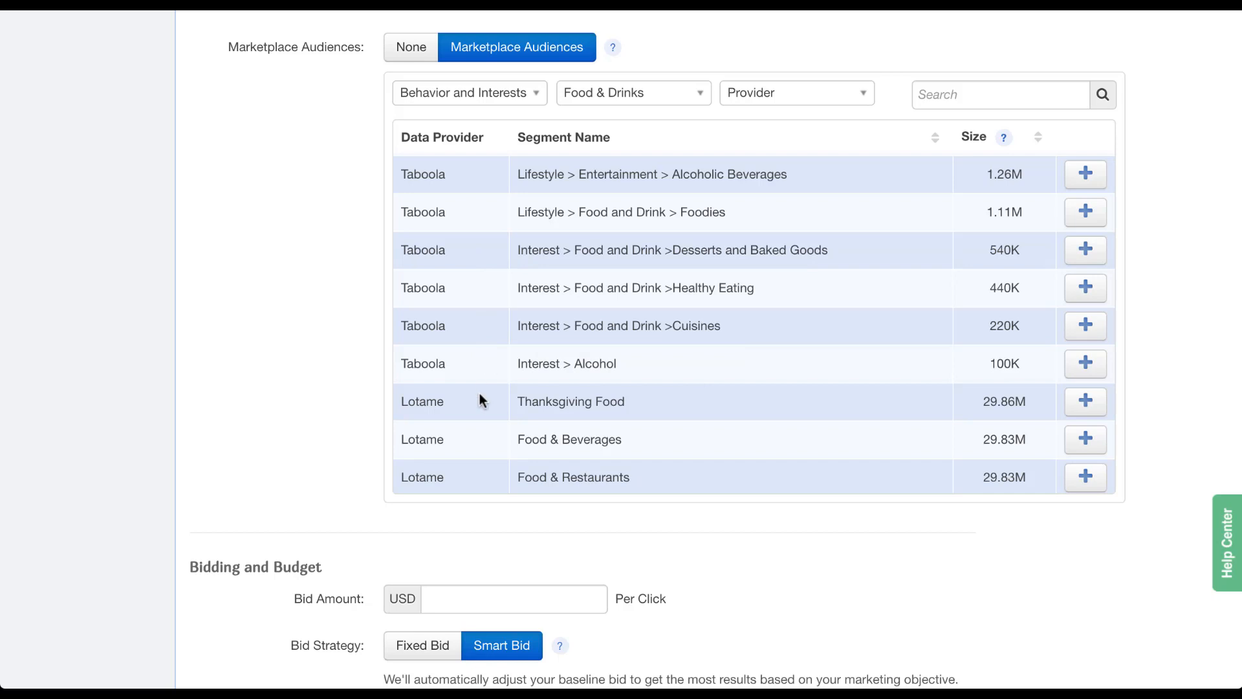
{"action": "left_click", "coordinate": [862, 92]}
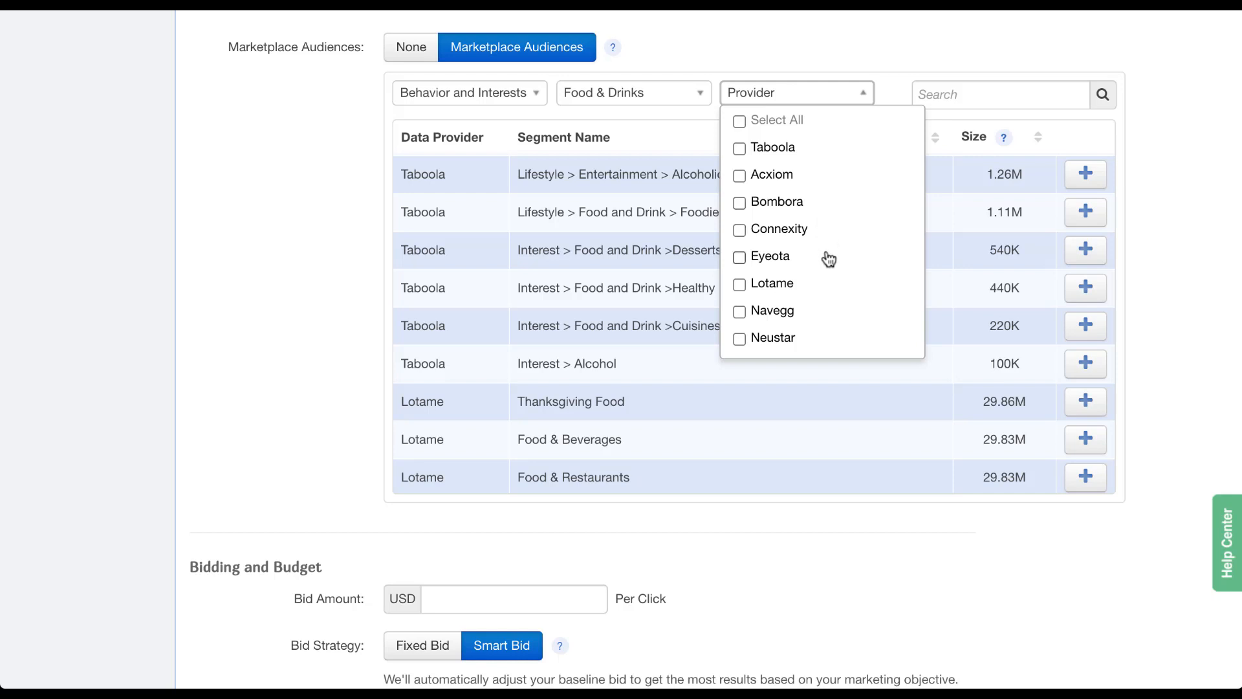
Filter providers to Neustar and add the Casual and Fast Food Diners and Ketchup-Heinz segments.
{"action": "scroll", "coordinate": [827, 258], "scroll_direction": "down", "scroll_amount": 2}
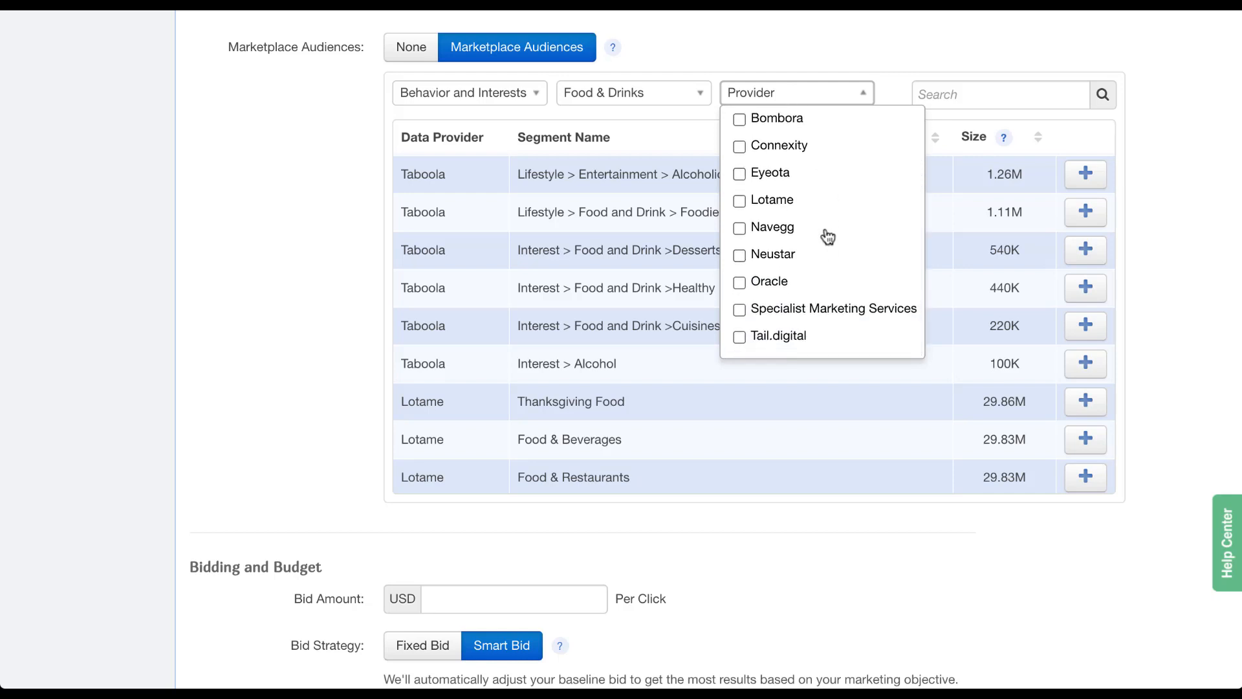
{"action": "left_click", "coordinate": [741, 257]}
{"action": "left_click", "coordinate": [682, 138]}
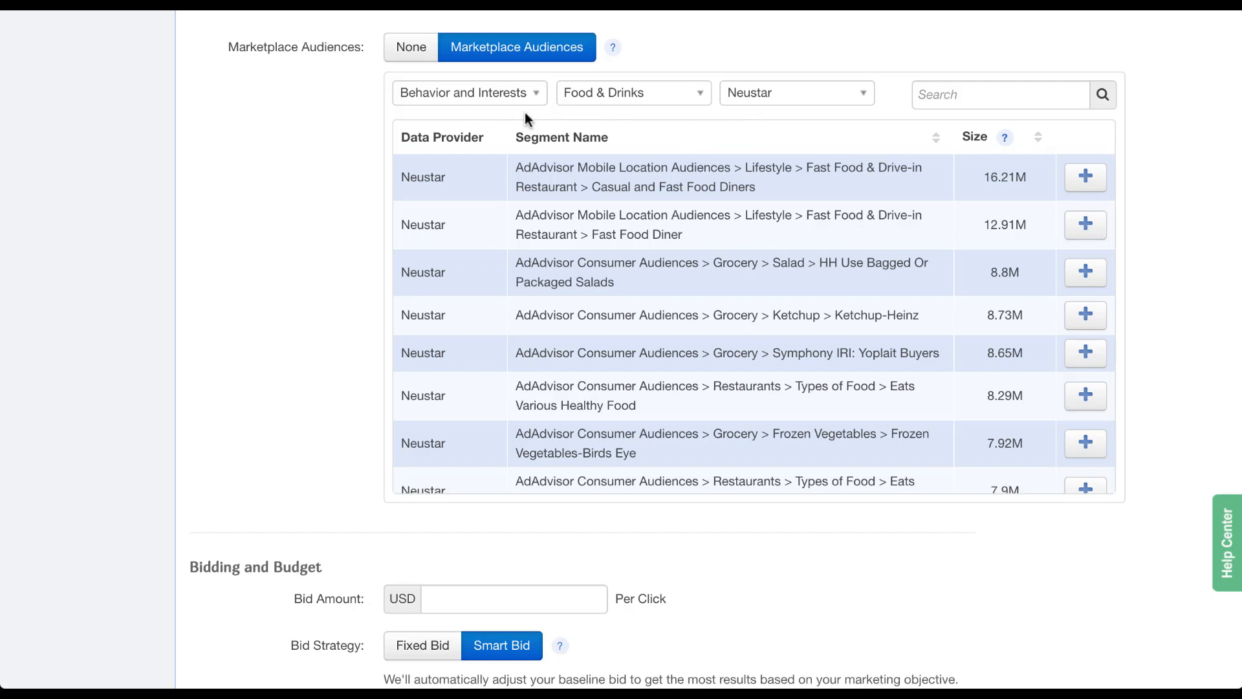
{"action": "left_click", "coordinate": [1087, 178]}
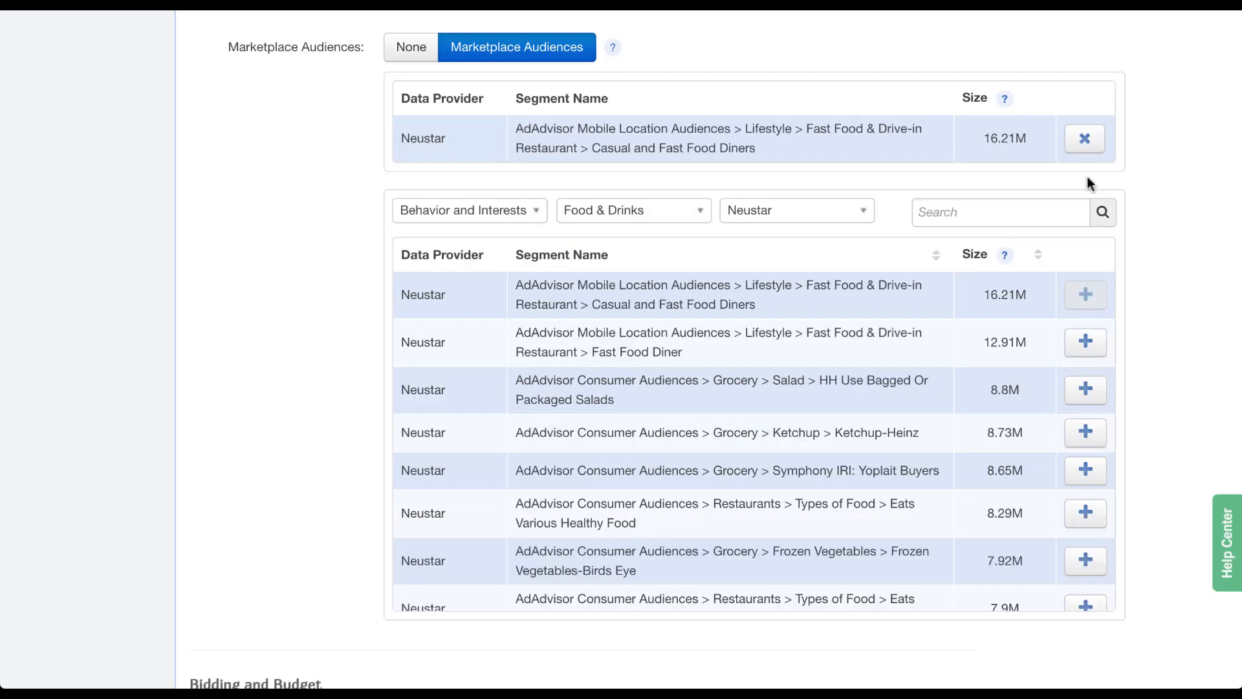
{"action": "left_click", "coordinate": [1085, 440]}
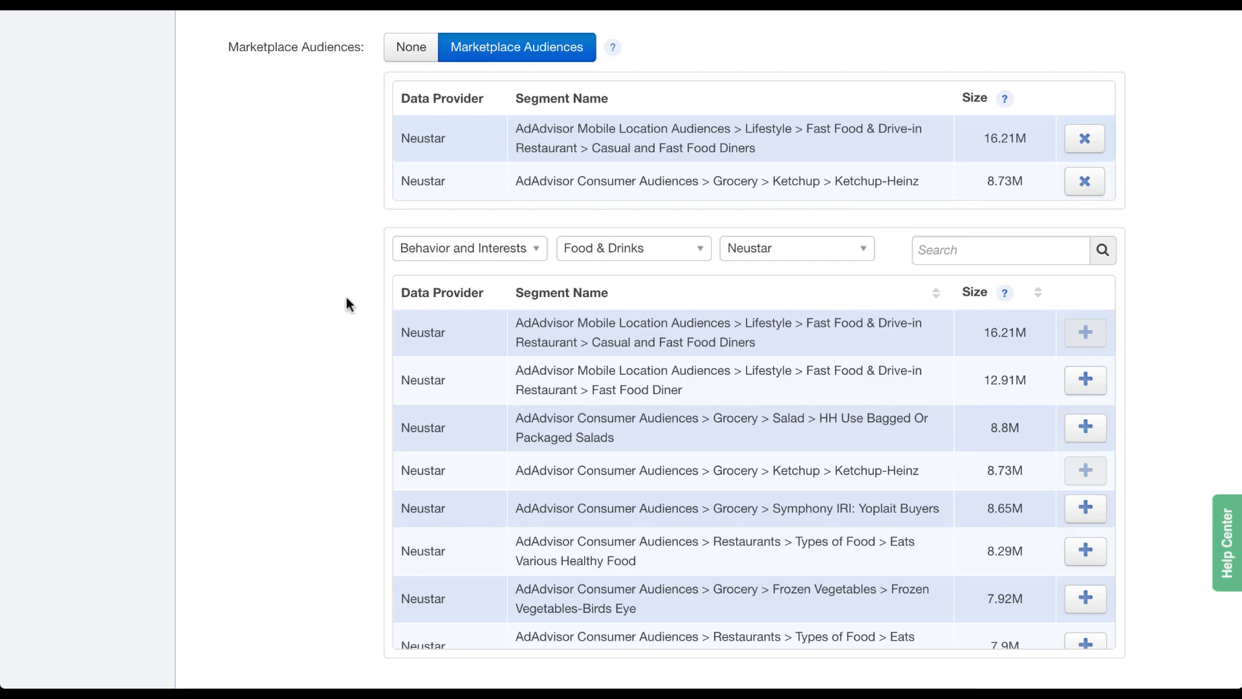
Enter a 0.75 USD per-click bid, trying Fixed Bid before returning to Smart Bid.
{"action": "scroll", "coordinate": [347, 297], "scroll_direction": "down", "scroll_amount": 10}
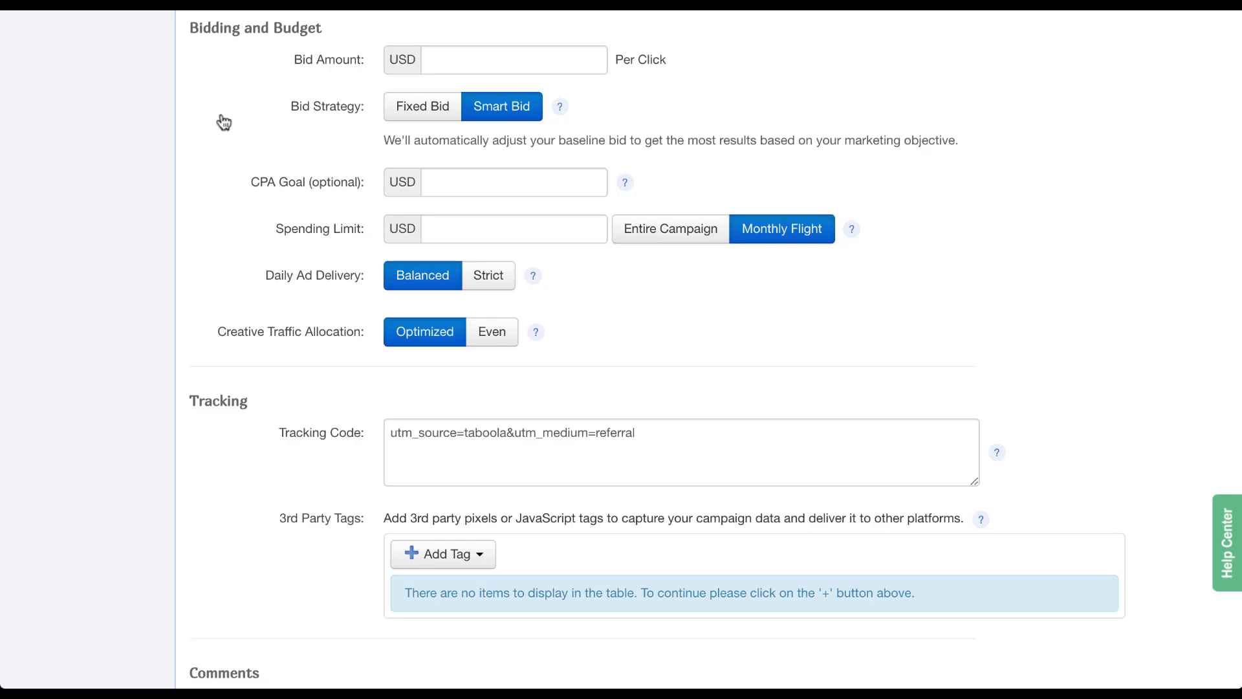
{"action": "left_click", "coordinate": [477, 56]}
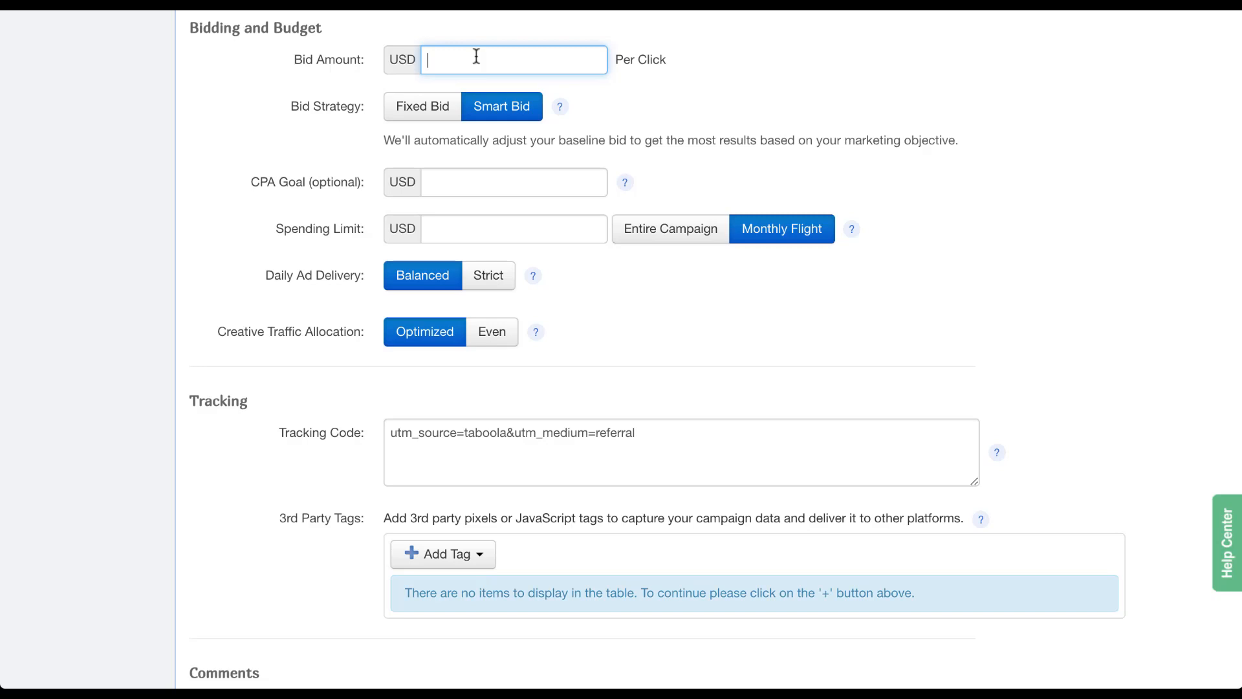
{"action": "type", "text": "0.75"}
{"action": "left_click", "coordinate": [316, 121]}
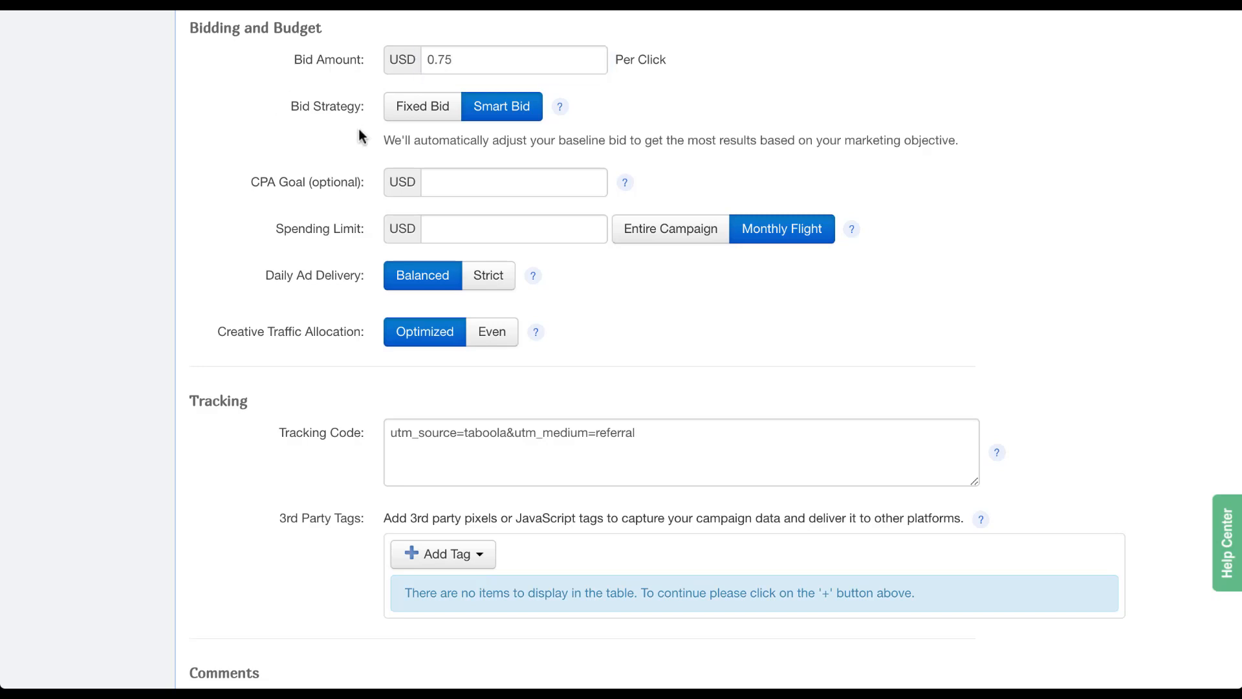
{"action": "left_click", "coordinate": [432, 117]}
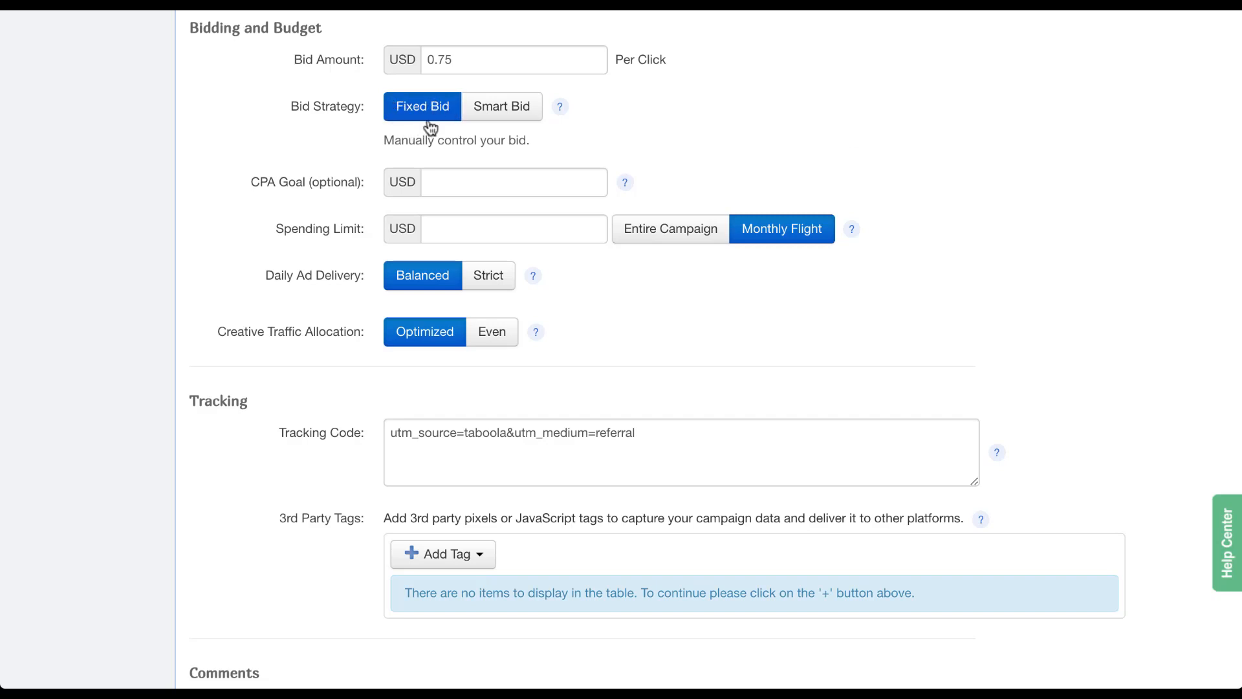
{"action": "left_click", "coordinate": [502, 122]}
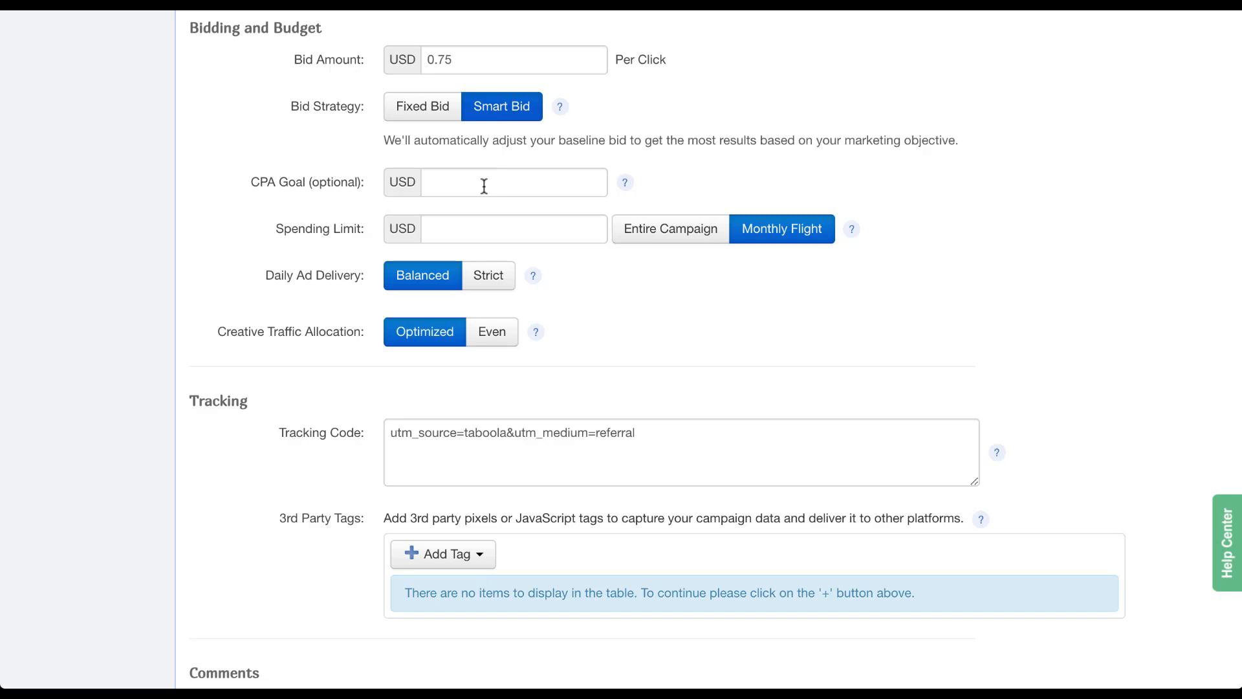
Leave the spending limit blank and switch Creative Traffic Allocation from Optimized to Even.
{"action": "left_click", "coordinate": [473, 228]}
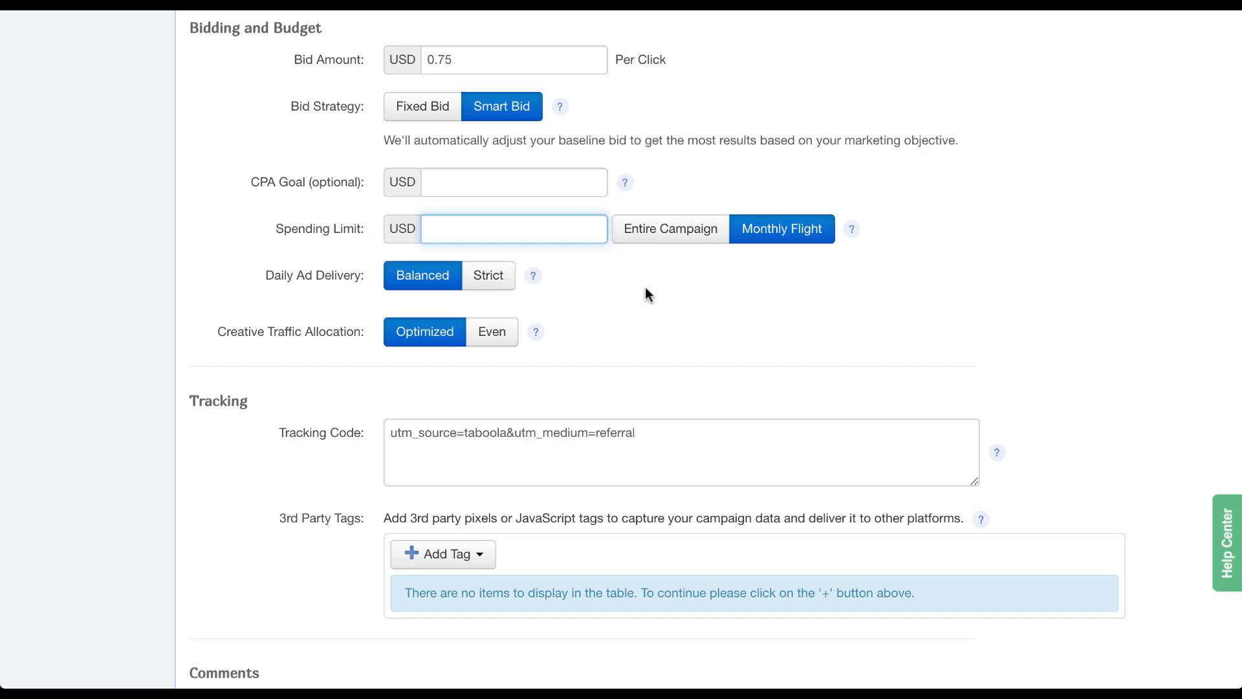
{"action": "mouse_move", "coordinate": [534, 278]}
{"action": "left_click", "coordinate": [496, 352]}
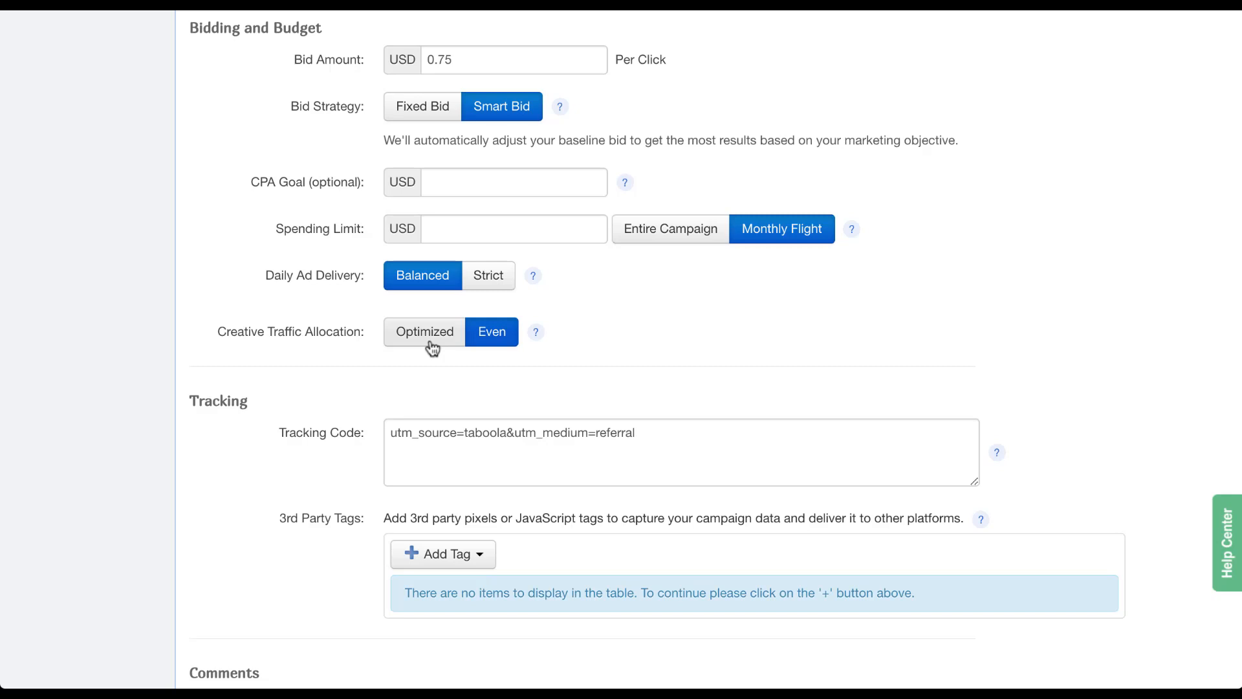
{"action": "scroll", "coordinate": [234, 508], "scroll_direction": "down", "scroll_amount": 5}
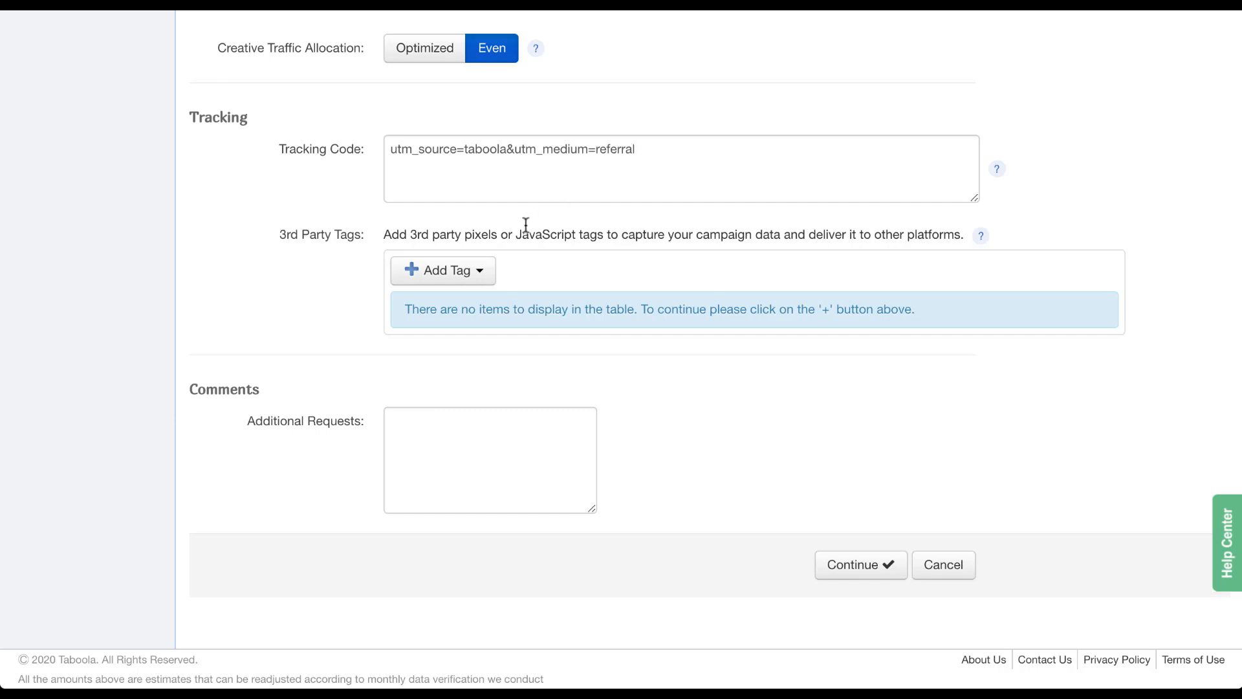
Review the third-party tag types without adding one, and leave Additional Requests empty.
{"action": "left_click", "coordinate": [490, 275]}
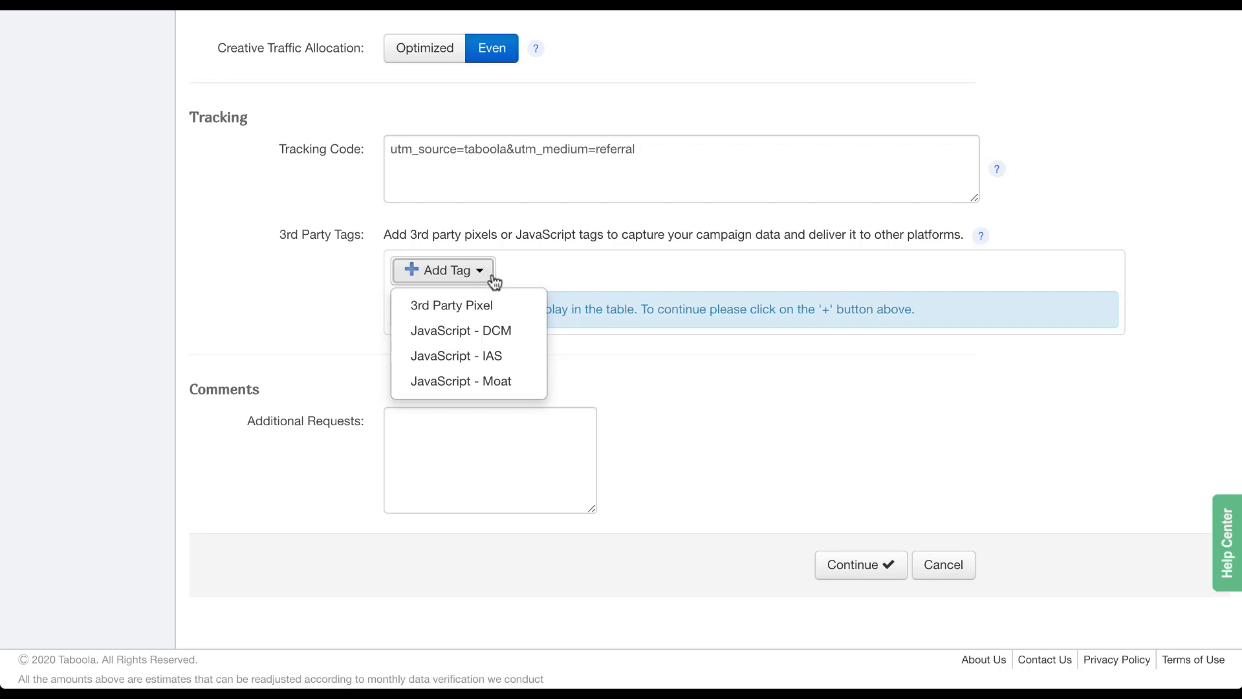
{"action": "left_click", "coordinate": [305, 280]}
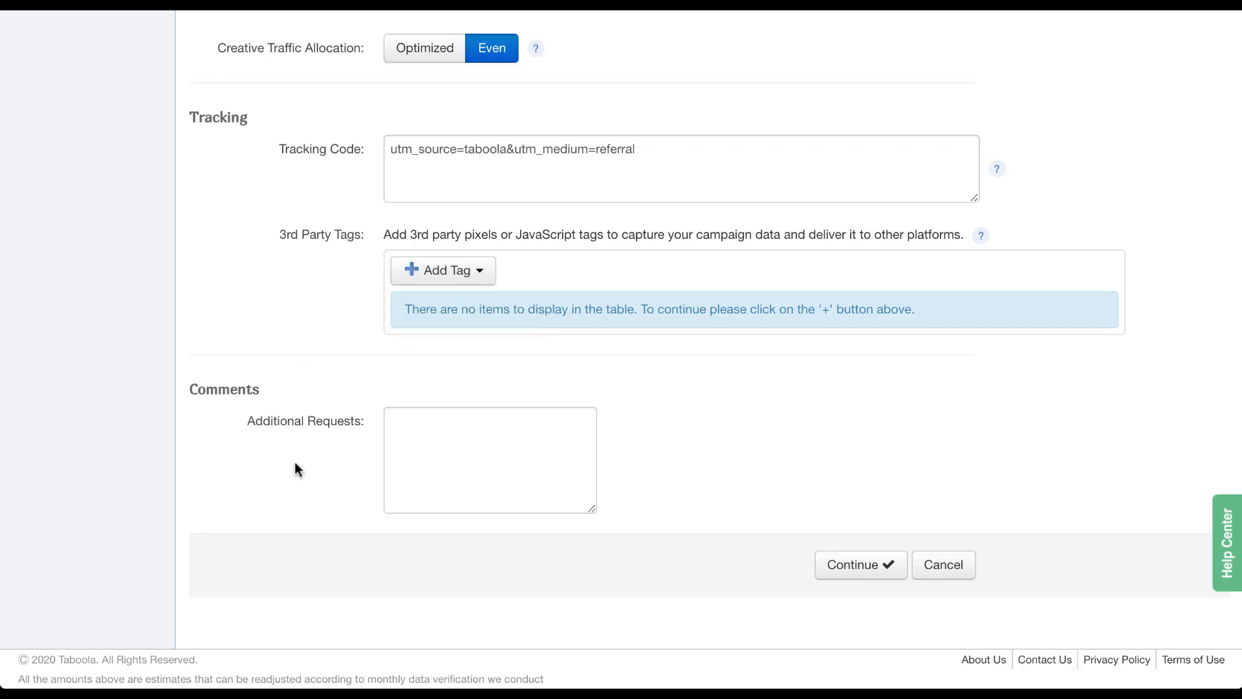
{"action": "left_click", "coordinate": [428, 454]}
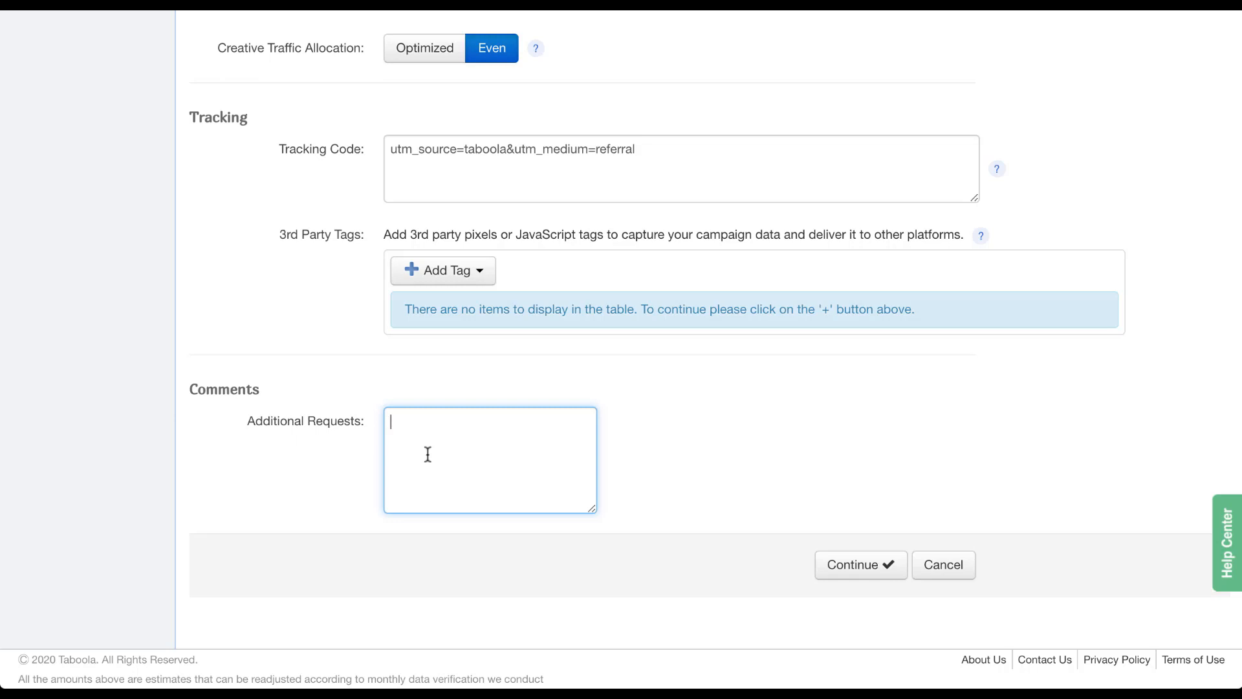
Continue to Confirm Campaign Details and submit the Placeholder 2 campaign for review.
{"action": "left_click", "coordinate": [851, 566]}
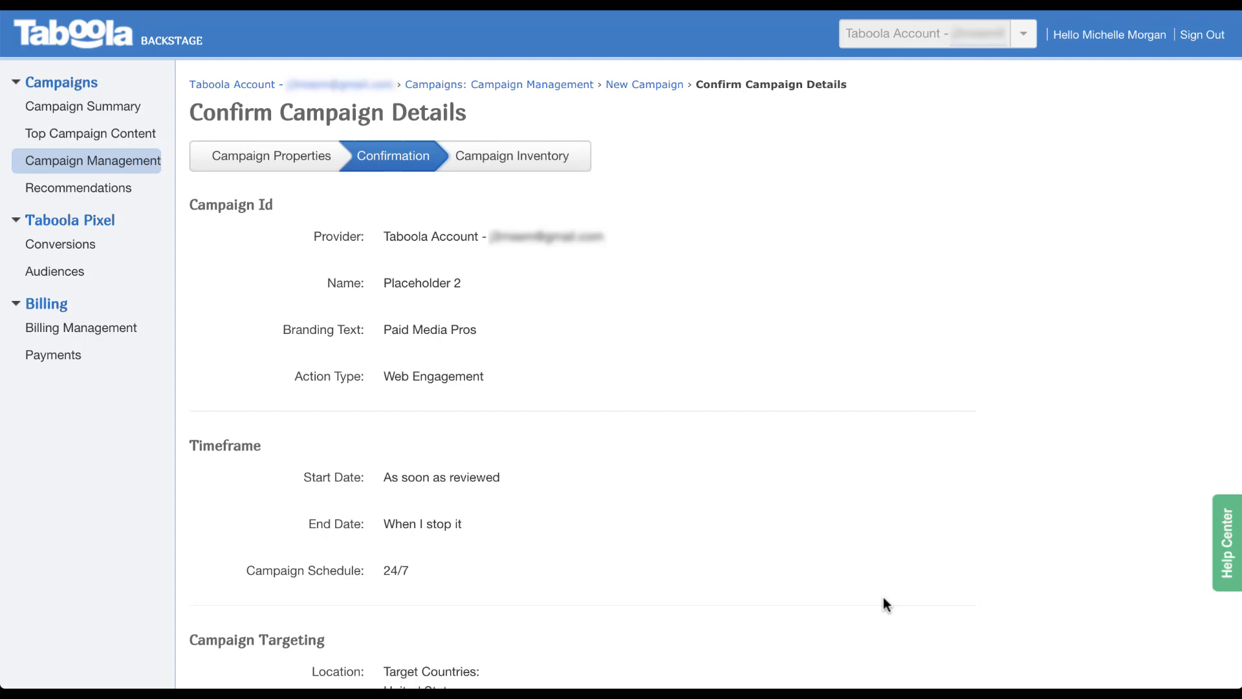
{"action": "scroll", "coordinate": [883, 599], "scroll_direction": "down", "scroll_amount": 20}
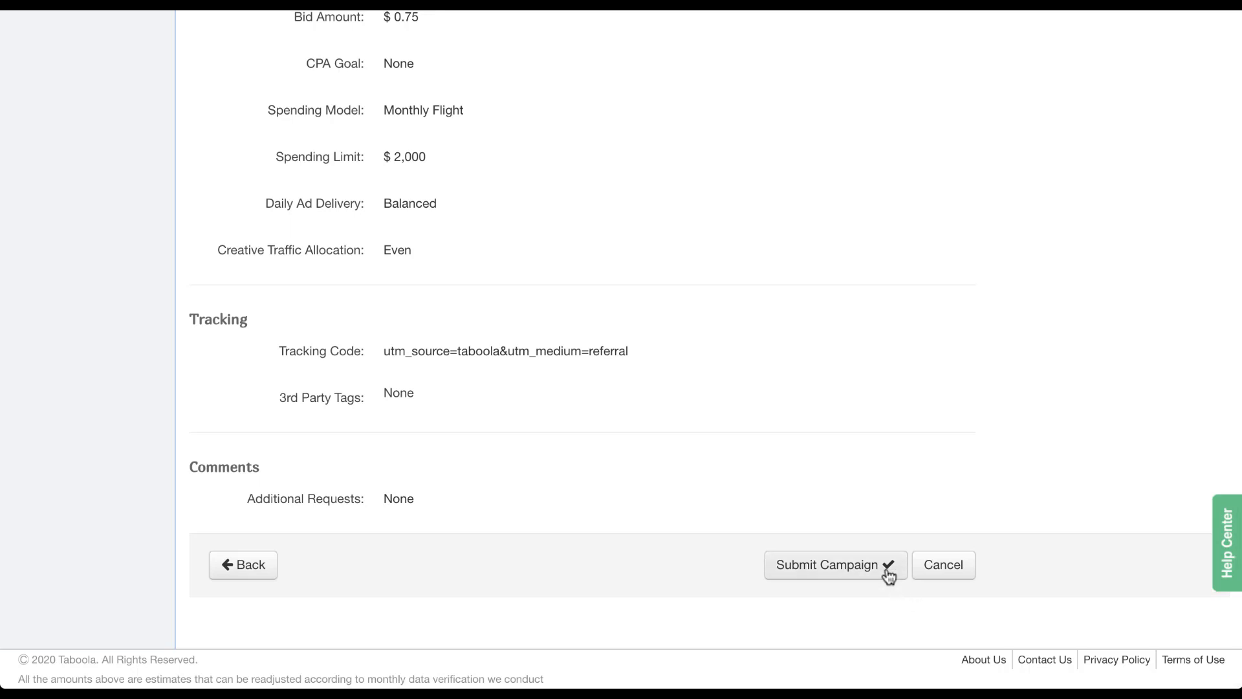
{"action": "left_click", "coordinate": [888, 575]}
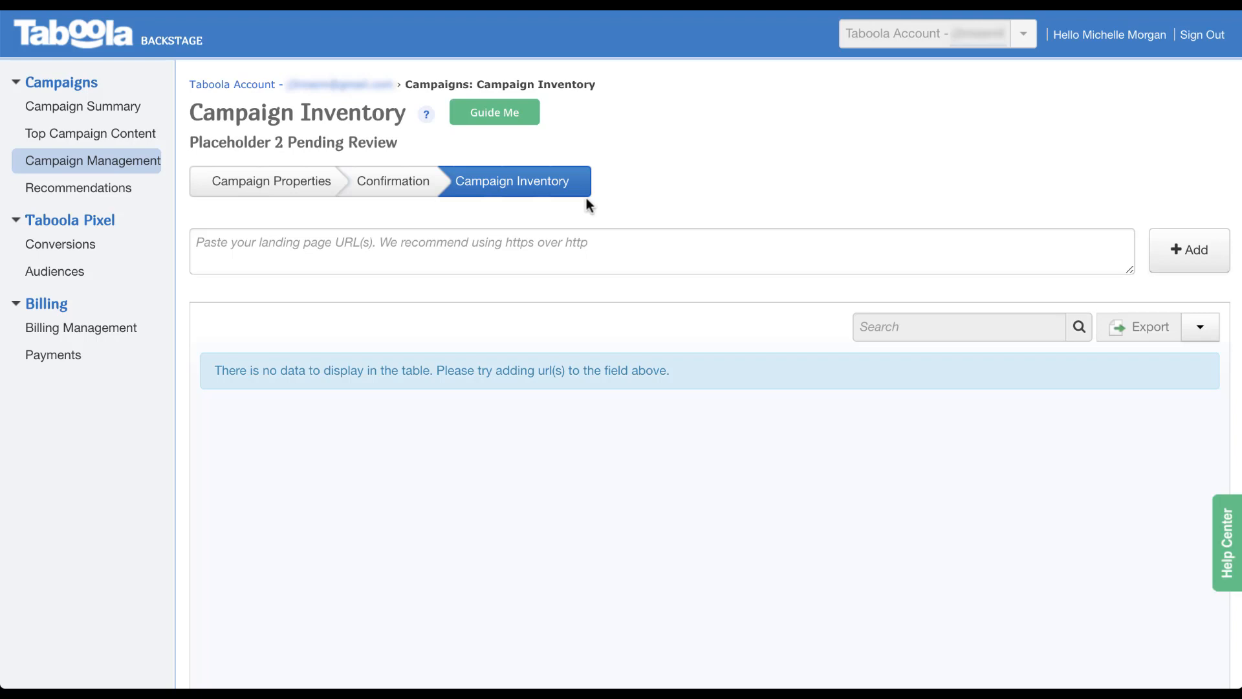
Add youtube.com/paidmediapros as a new inventory item and start editing its thumbnail.
{"action": "left_click", "coordinate": [622, 249]}
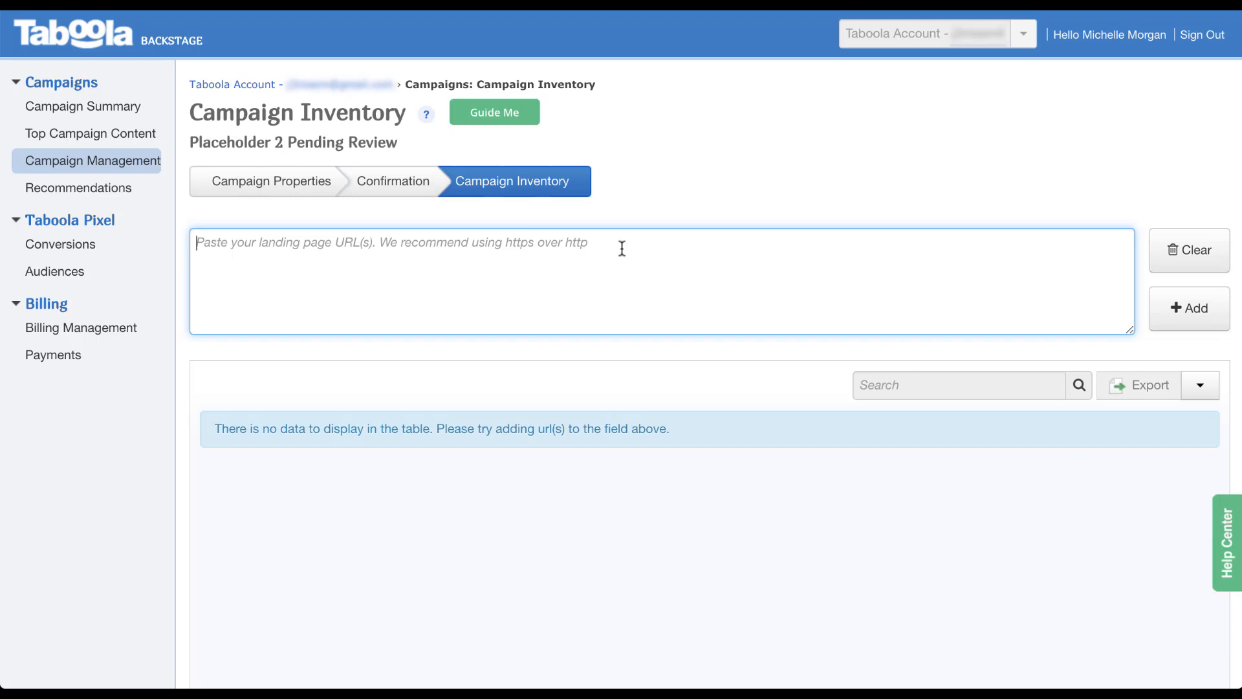
{"action": "type", "text": "yout"}
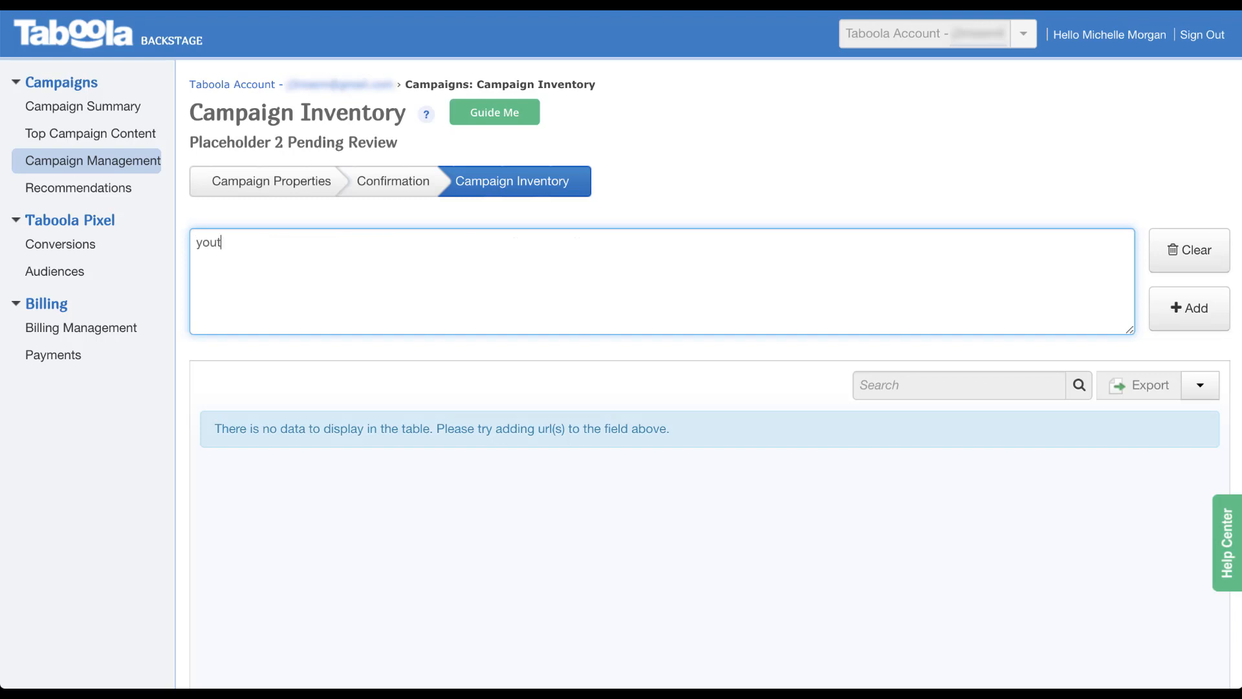
{"action": "type", "text": "ube.com/paidmediapros"}
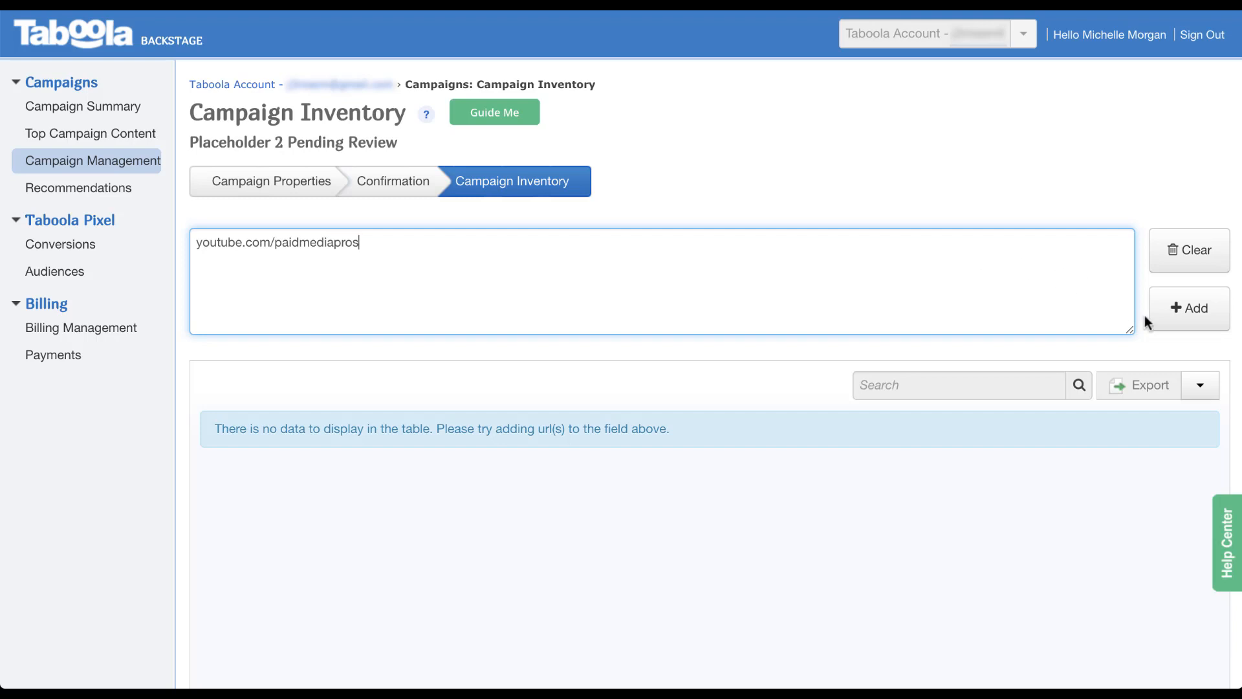
{"action": "left_click", "coordinate": [1174, 319]}
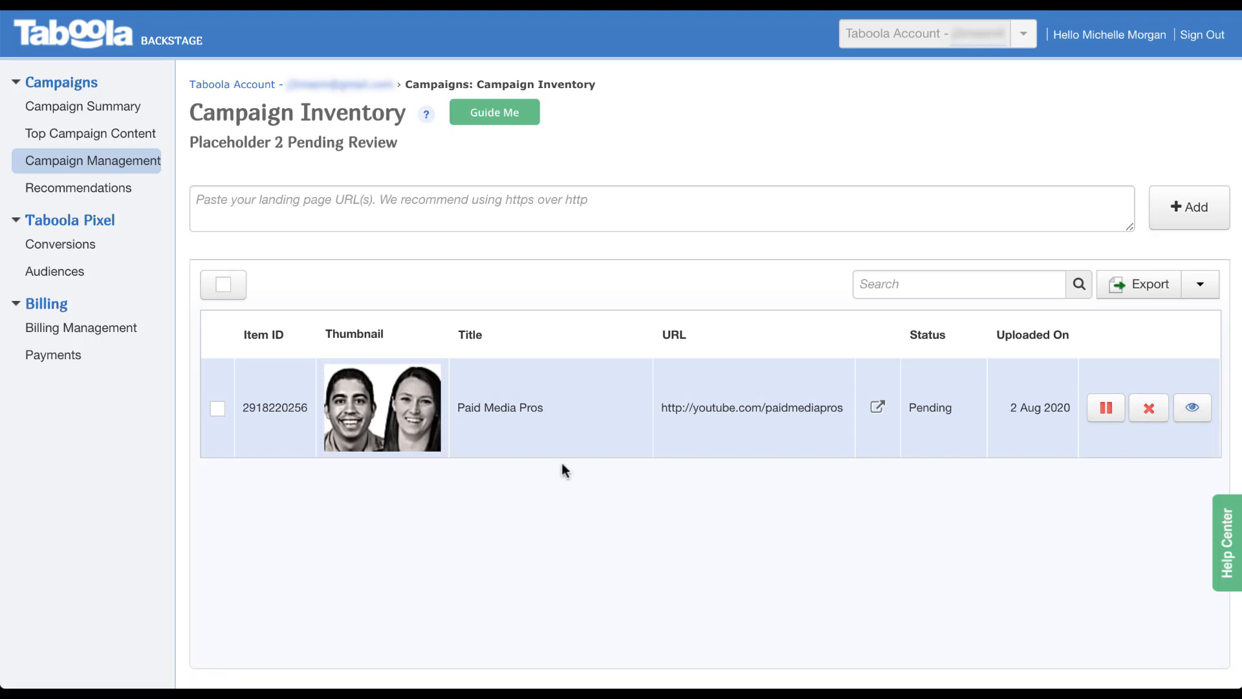
{"action": "mouse_move", "coordinate": [388, 451]}
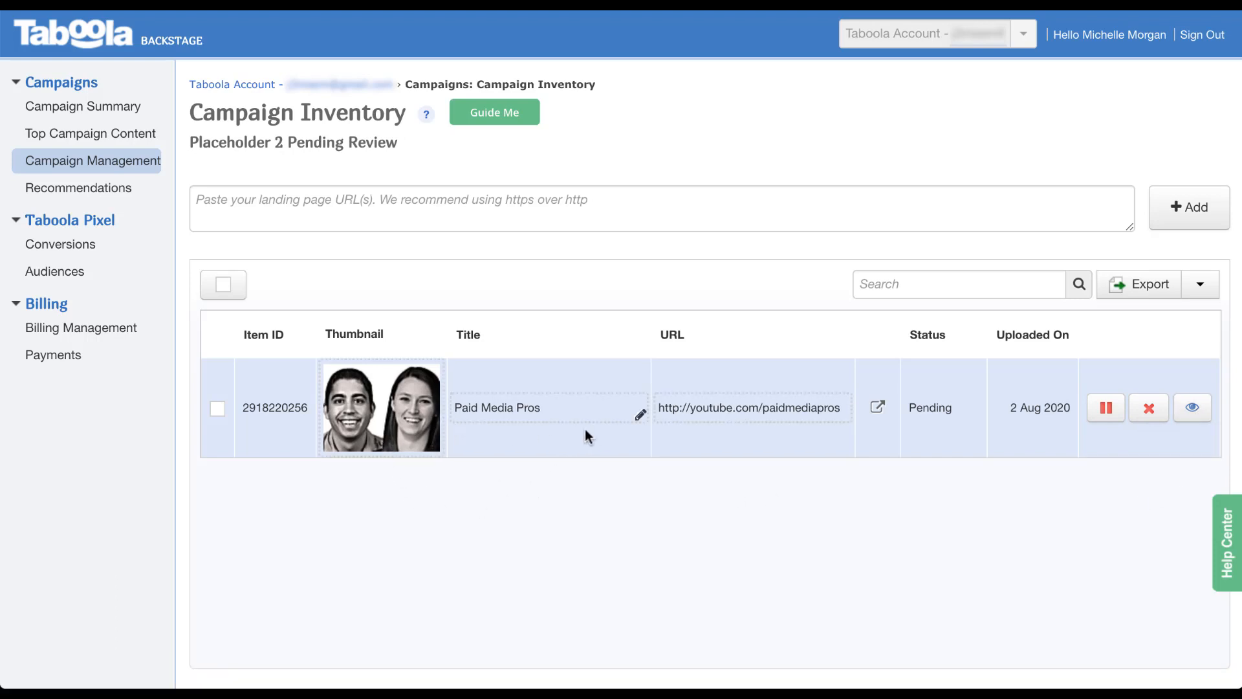
{"action": "left_click", "coordinate": [406, 425]}
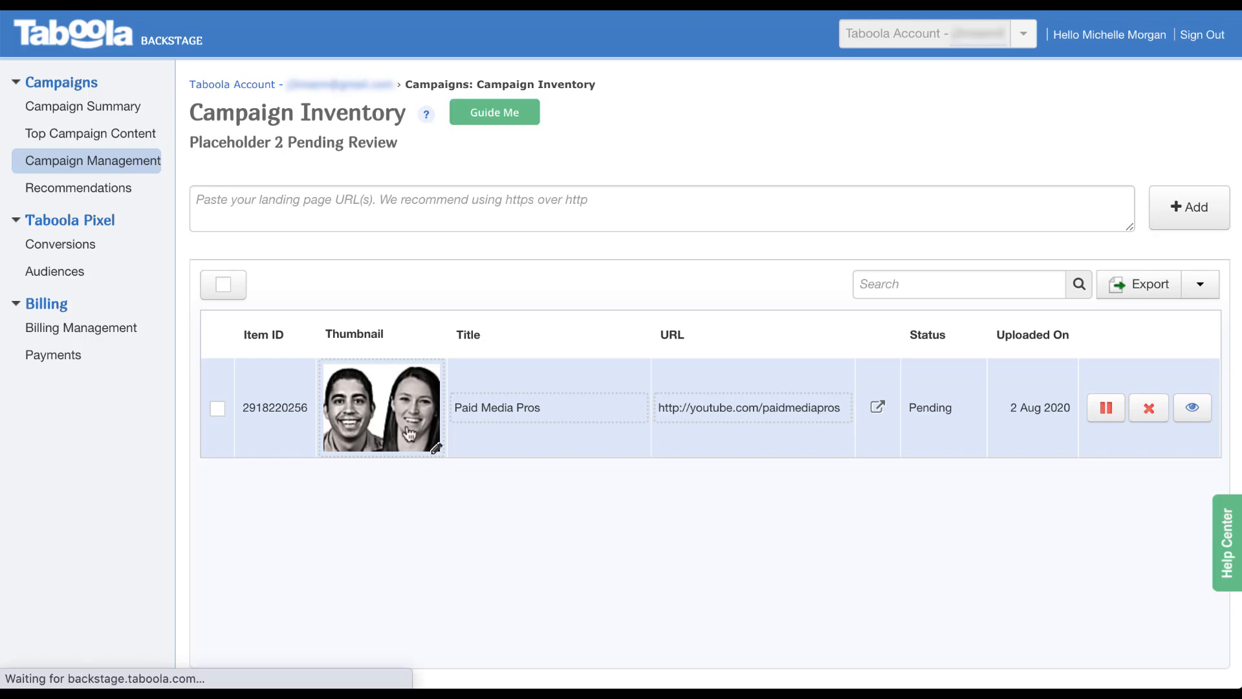
Set a custom focal point and upload 000YouTube Title Cards (20).png as the thumbnail.
{"action": "scroll", "coordinate": [700, 492], "scroll_direction": "down", "scroll_amount": 3}
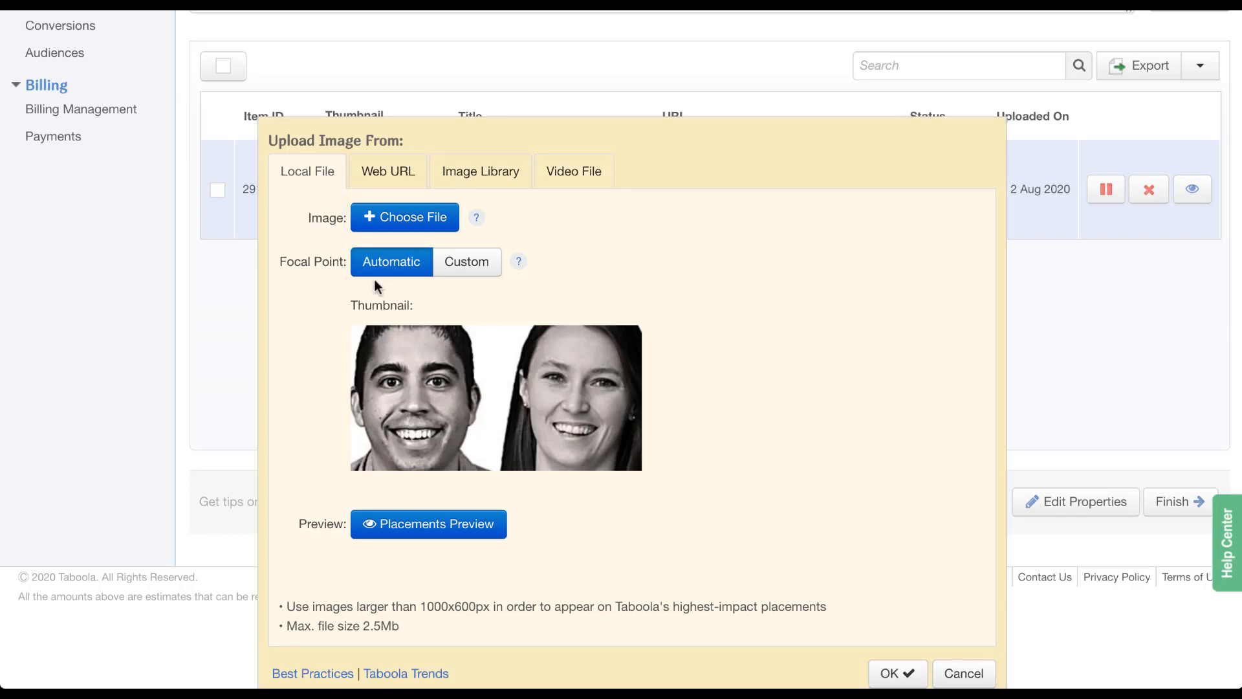
{"action": "left_click", "coordinate": [467, 267]}
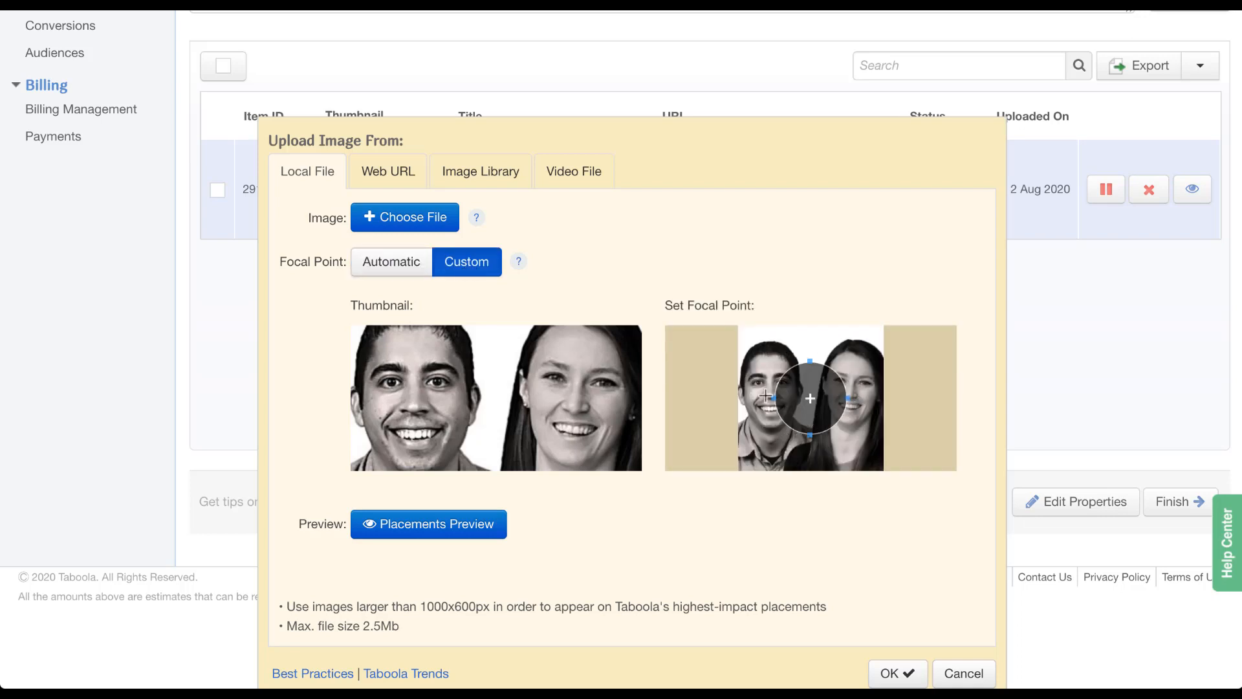
{"action": "left_click_drag", "start_coordinate": [811, 407], "coordinate": [850, 399]}
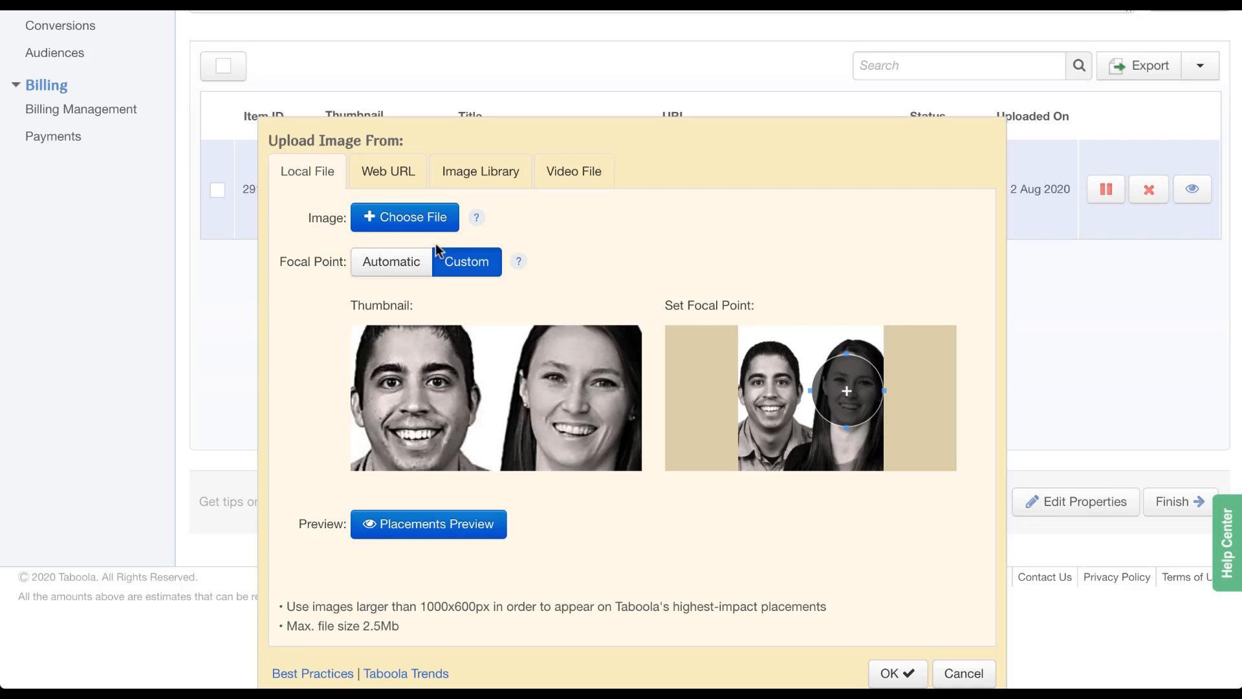
{"action": "left_click", "coordinate": [422, 228]}
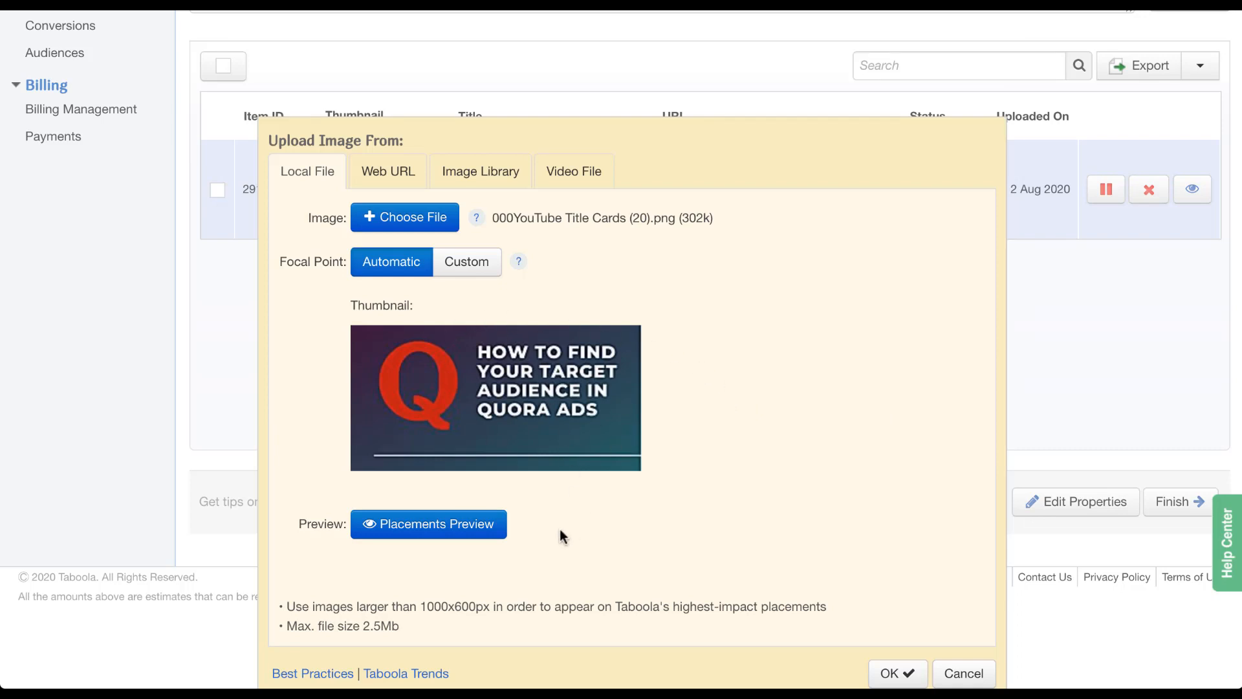
{"action": "left_click", "coordinate": [478, 535]}
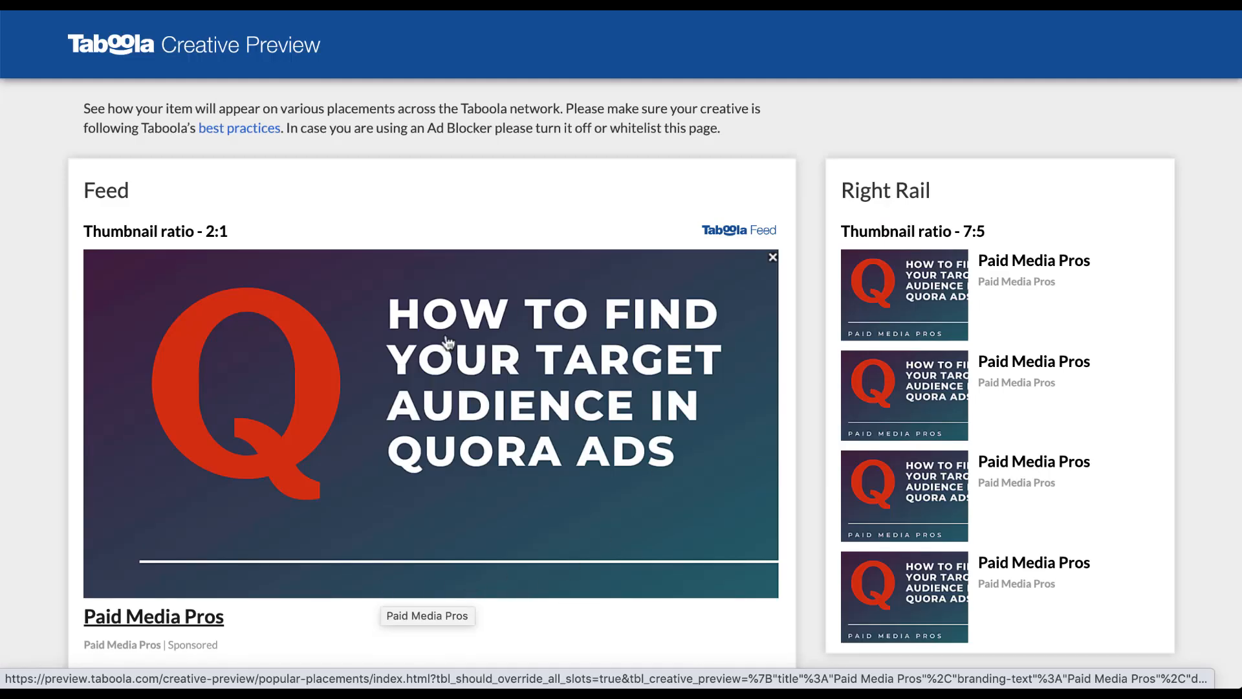
{"action": "scroll", "coordinate": [758, 545], "scroll_direction": "down", "scroll_amount": 1}
{"action": "scroll", "coordinate": [758, 545], "scroll_direction": "down", "scroll_amount": 10}
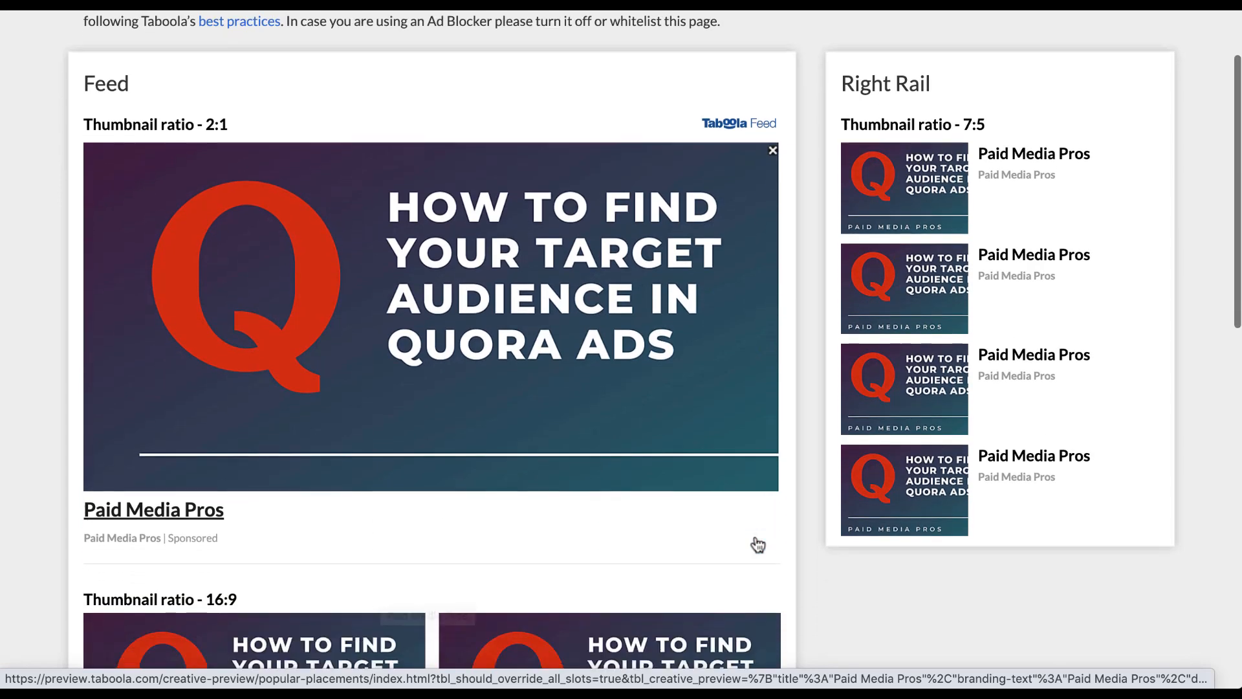
{"action": "scroll", "coordinate": [758, 546], "scroll_direction": "down", "scroll_amount": 4}
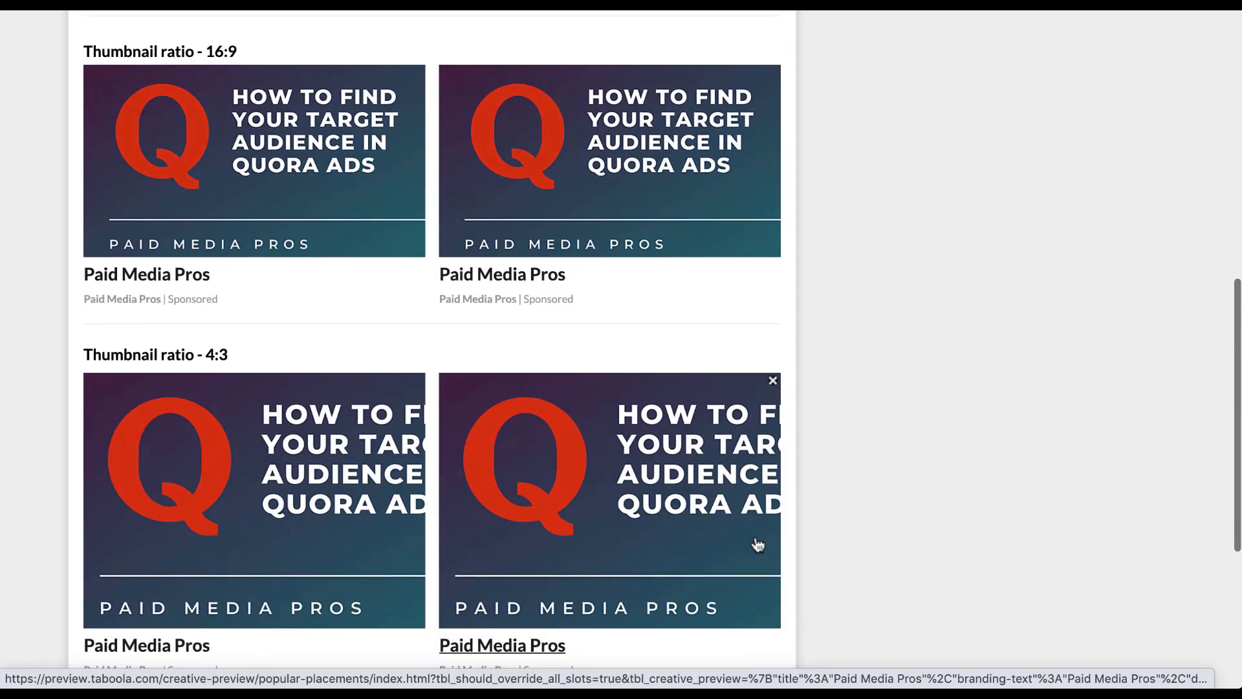
{"action": "scroll", "coordinate": [757, 545], "scroll_direction": "down", "scroll_amount": 4}
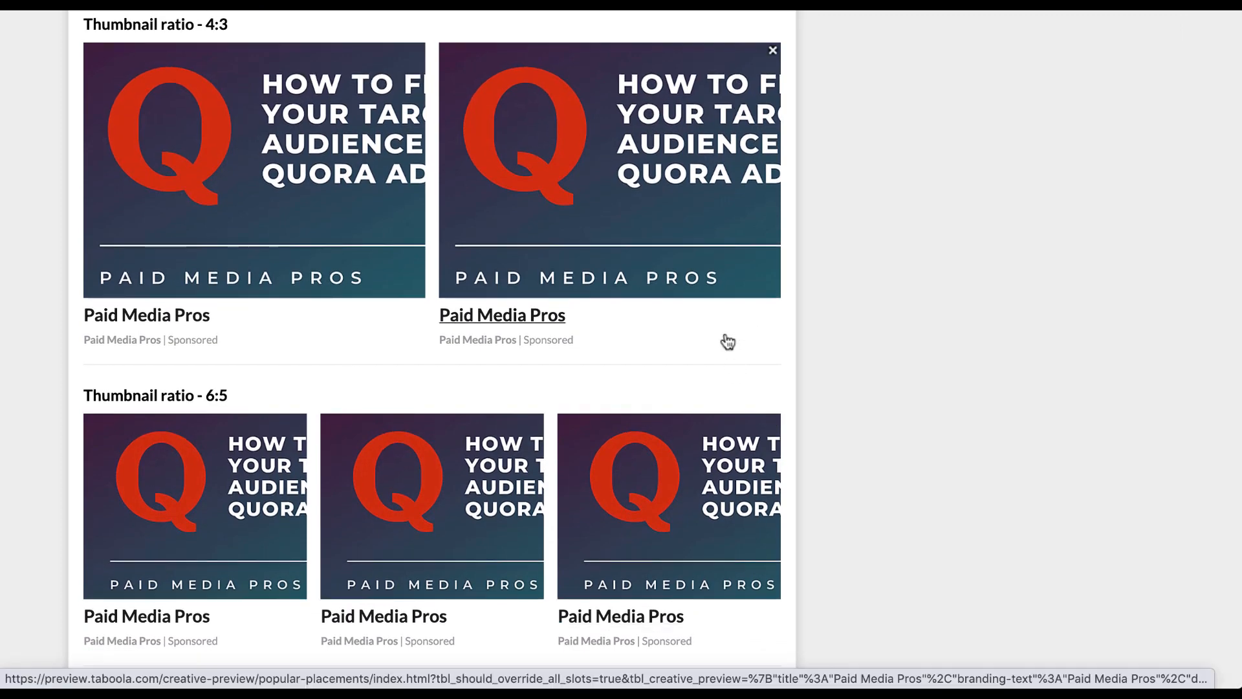
{"action": "scroll", "coordinate": [728, 342], "scroll_direction": "up", "scroll_amount": 10}
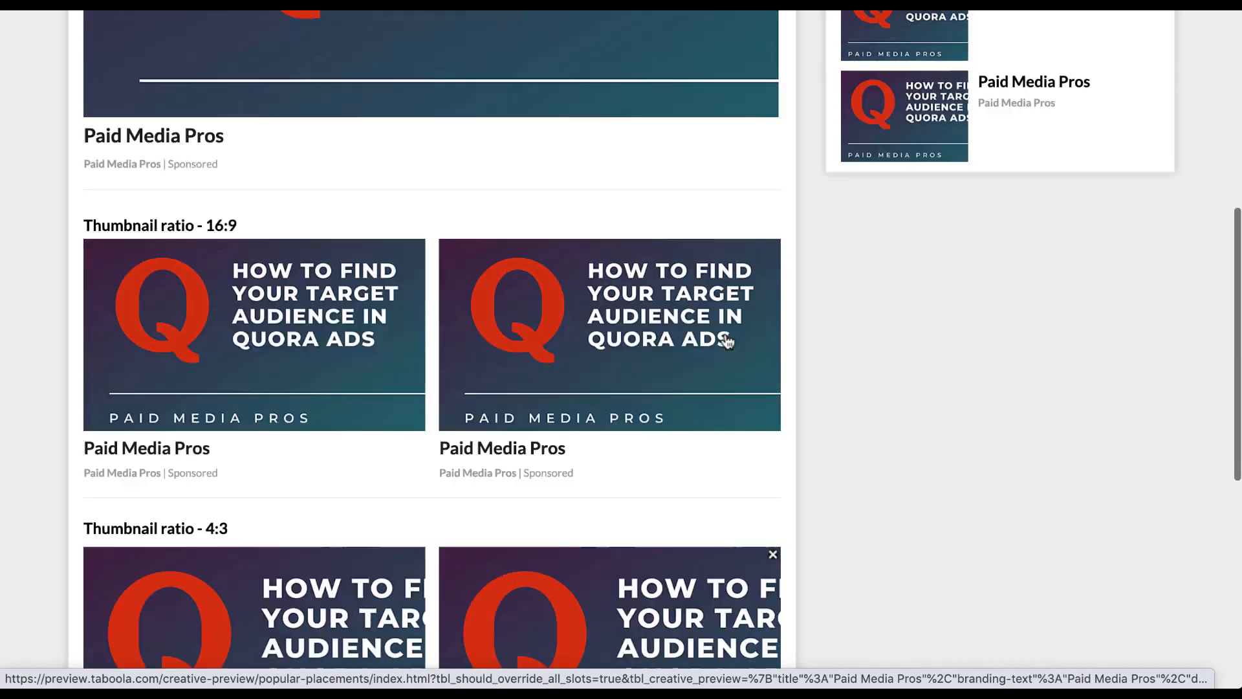
{"action": "scroll", "coordinate": [728, 342], "scroll_direction": "up", "scroll_amount": 6}
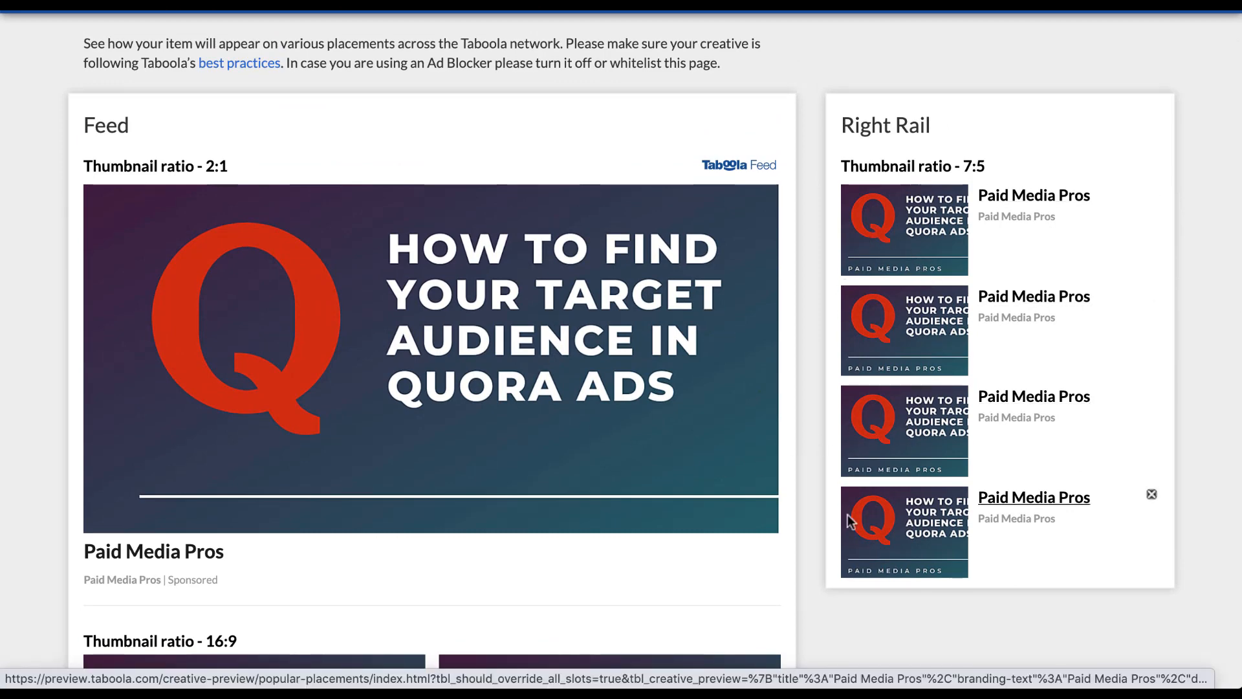
{"action": "scroll", "coordinate": [633, 260], "scroll_direction": "up", "scroll_amount": 1}
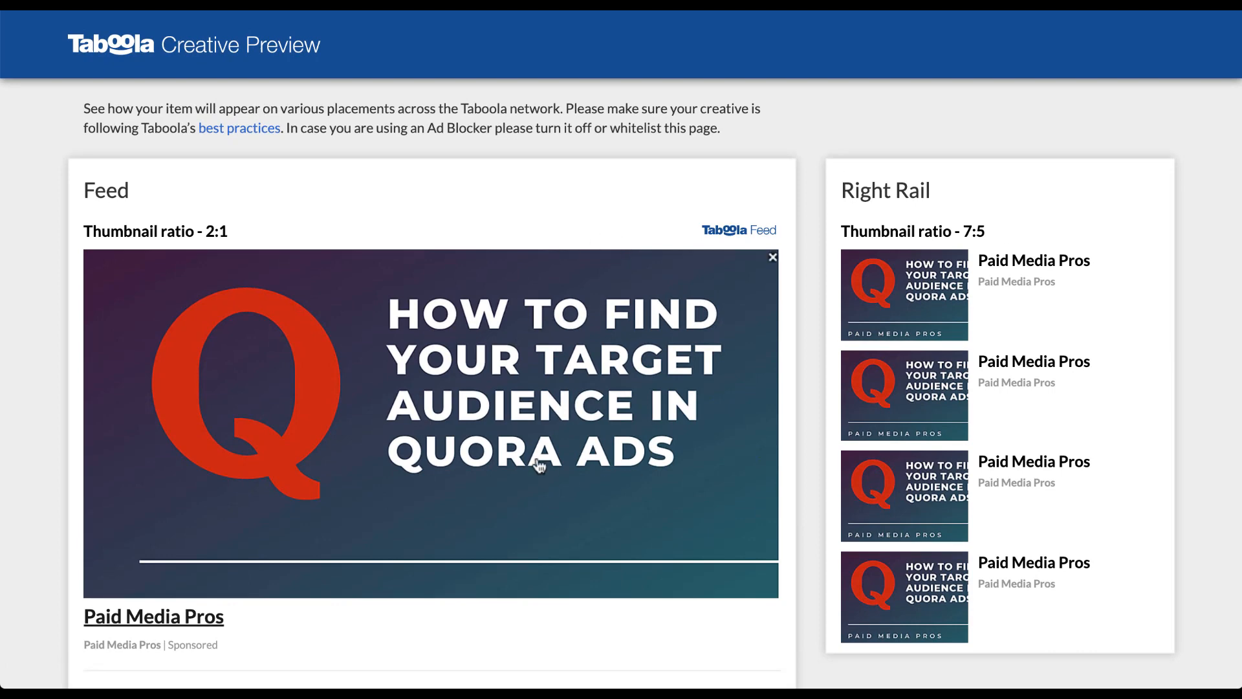
{"action": "scroll", "coordinate": [540, 466], "scroll_direction": "down", "scroll_amount": 7}
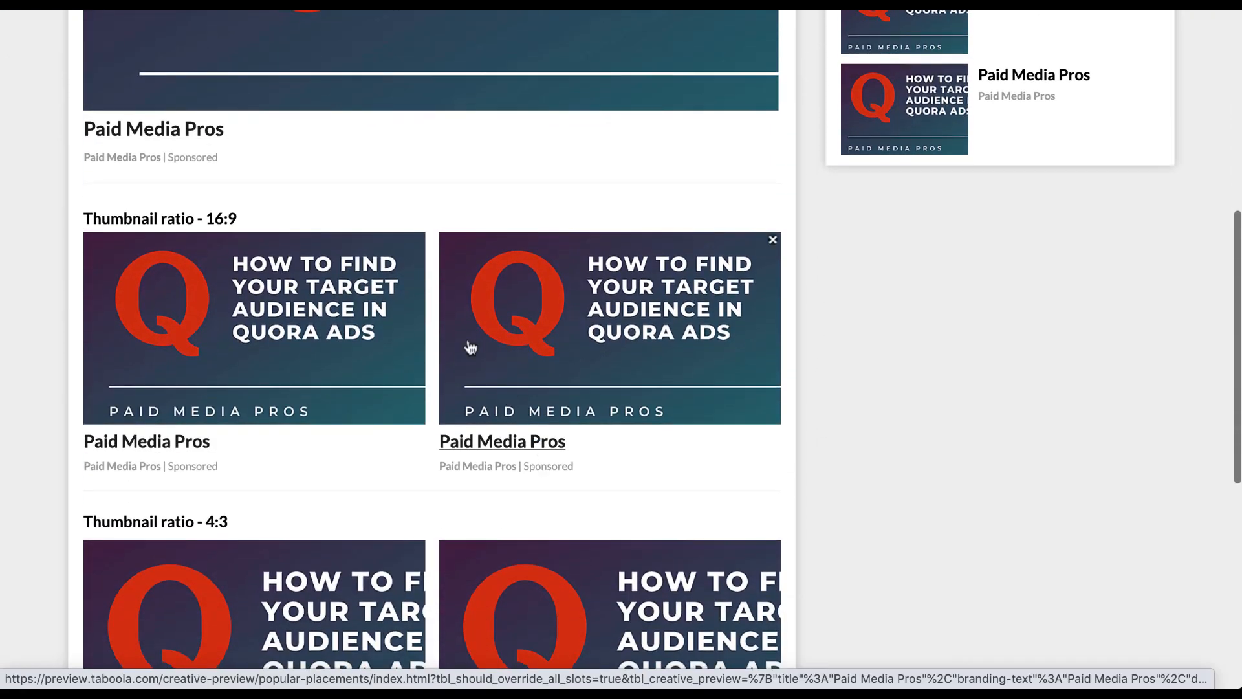
{"action": "scroll", "coordinate": [483, 336], "scroll_direction": "down", "scroll_amount": 3}
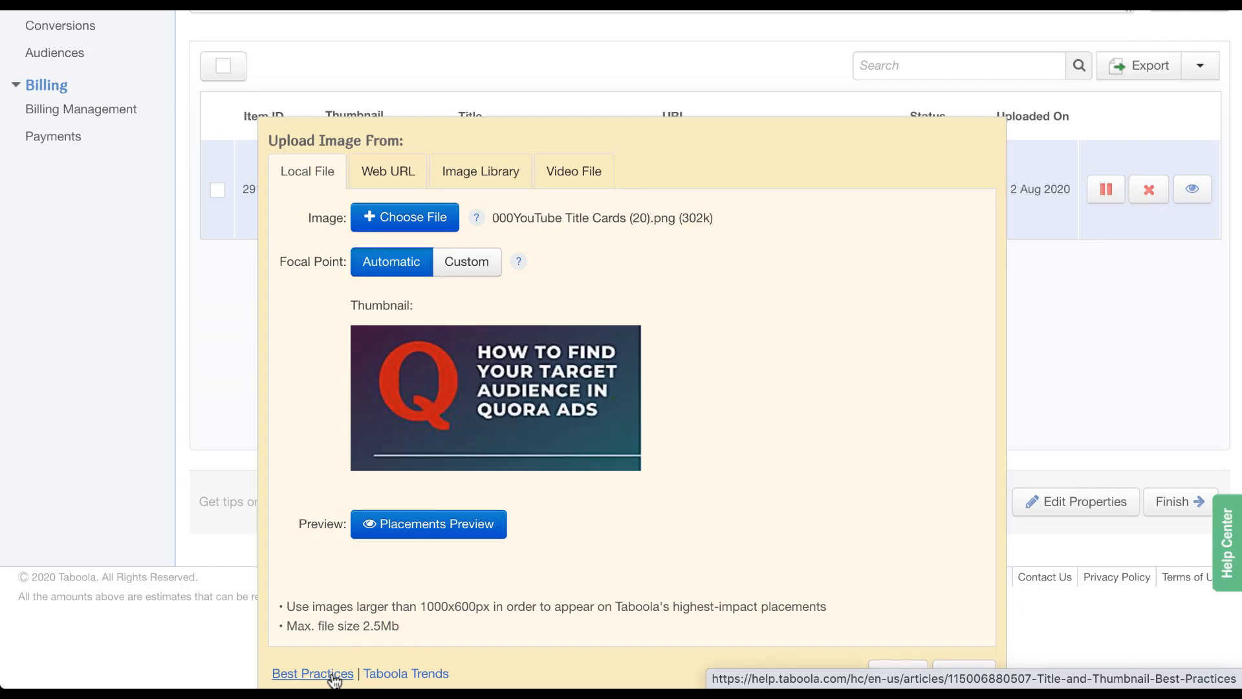
{"action": "left_click", "coordinate": [313, 673]}
{"action": "scroll", "coordinate": [1025, 338], "scroll_direction": "down", "scroll_amount": 3}
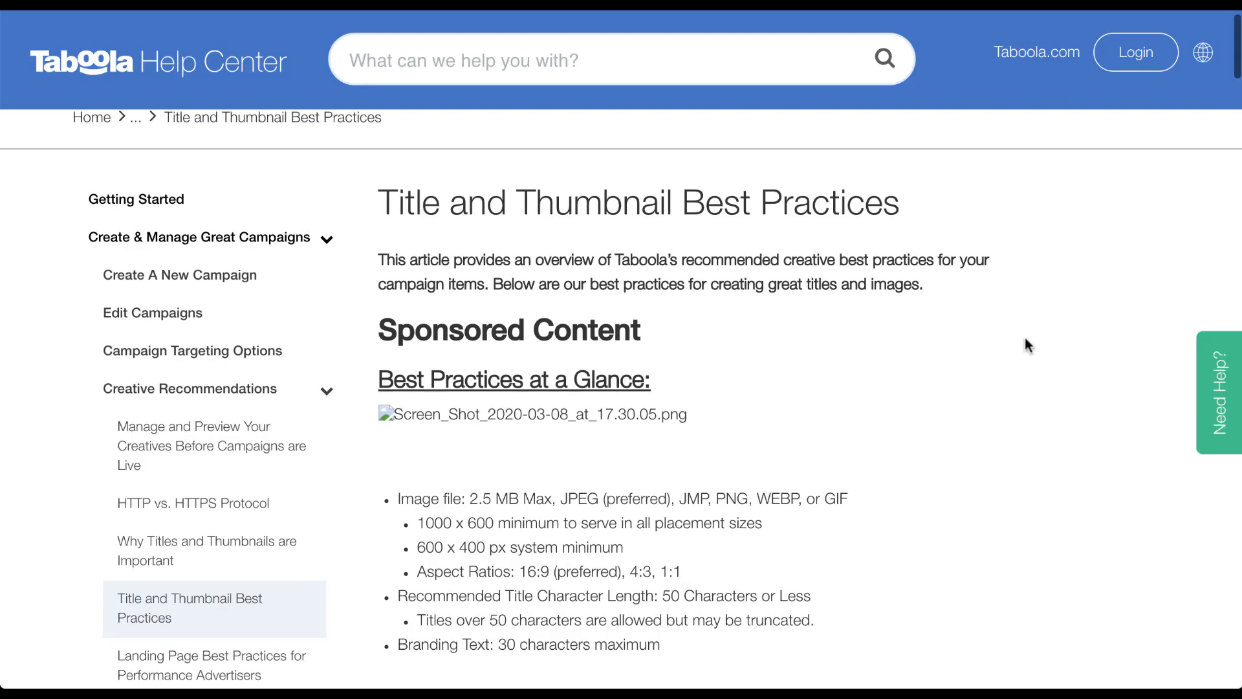
{"action": "scroll", "coordinate": [1026, 338], "scroll_direction": "down", "scroll_amount": 5}
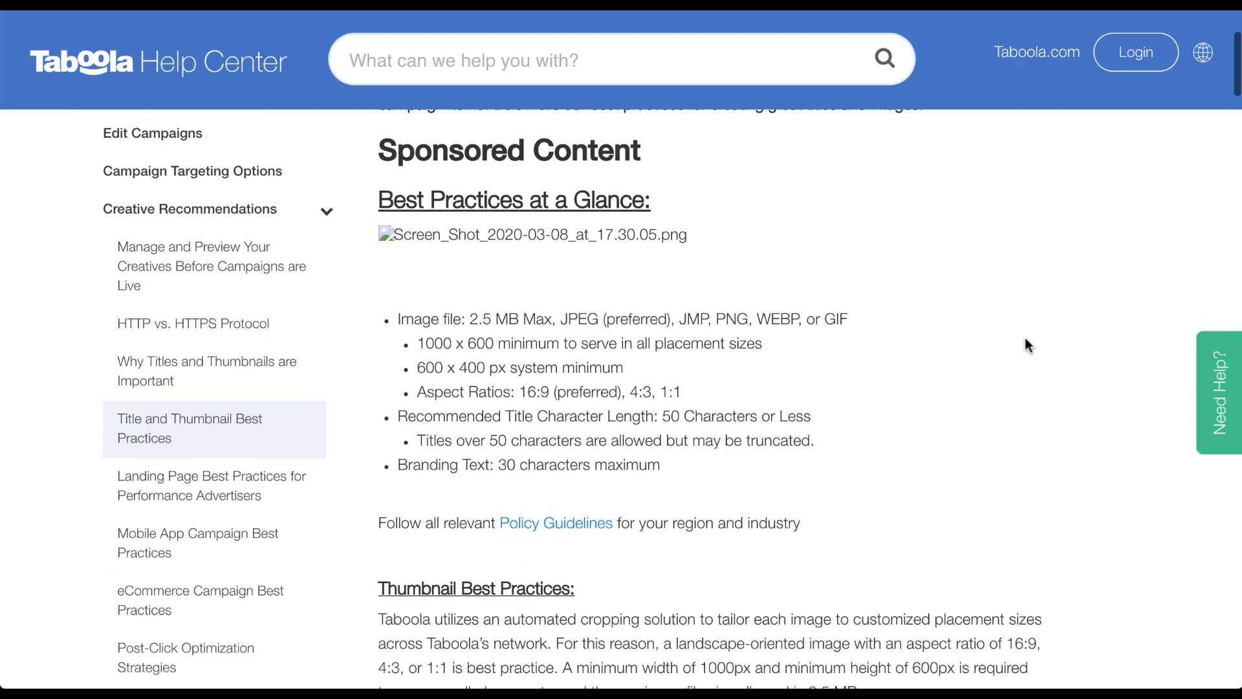
{"action": "scroll", "coordinate": [1026, 343], "scroll_direction": "down", "scroll_amount": 7}
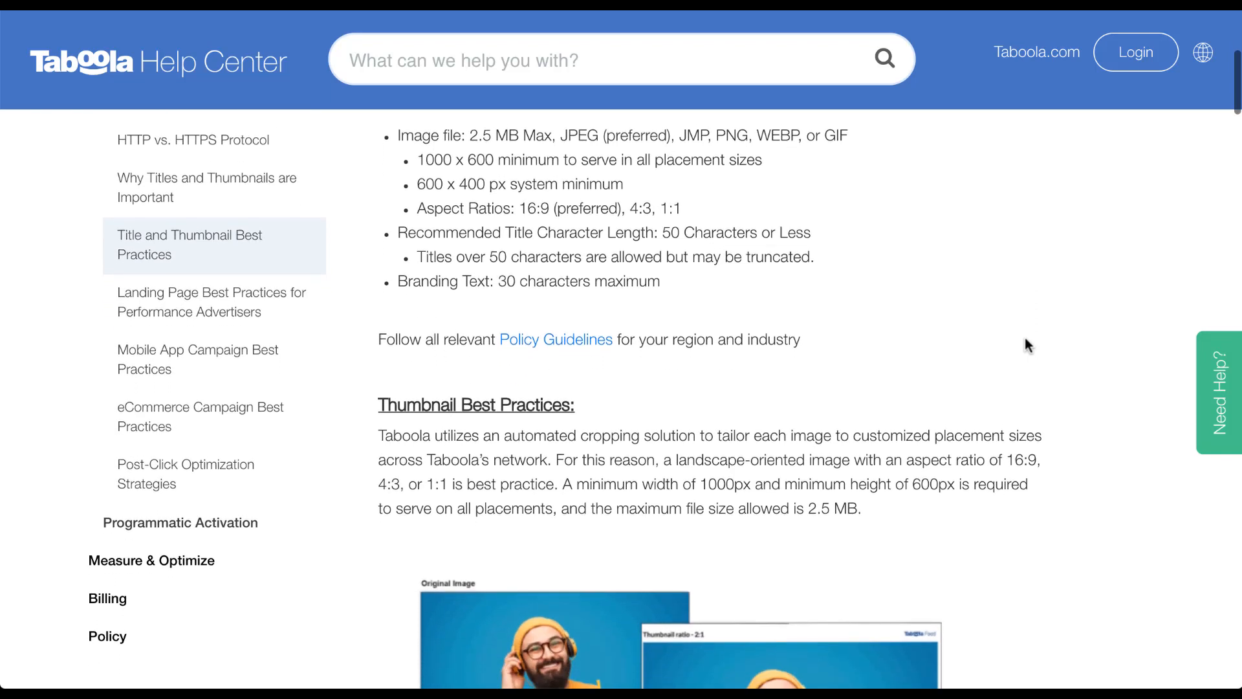
{"action": "scroll", "coordinate": [1025, 343], "scroll_direction": "down", "scroll_amount": 1}
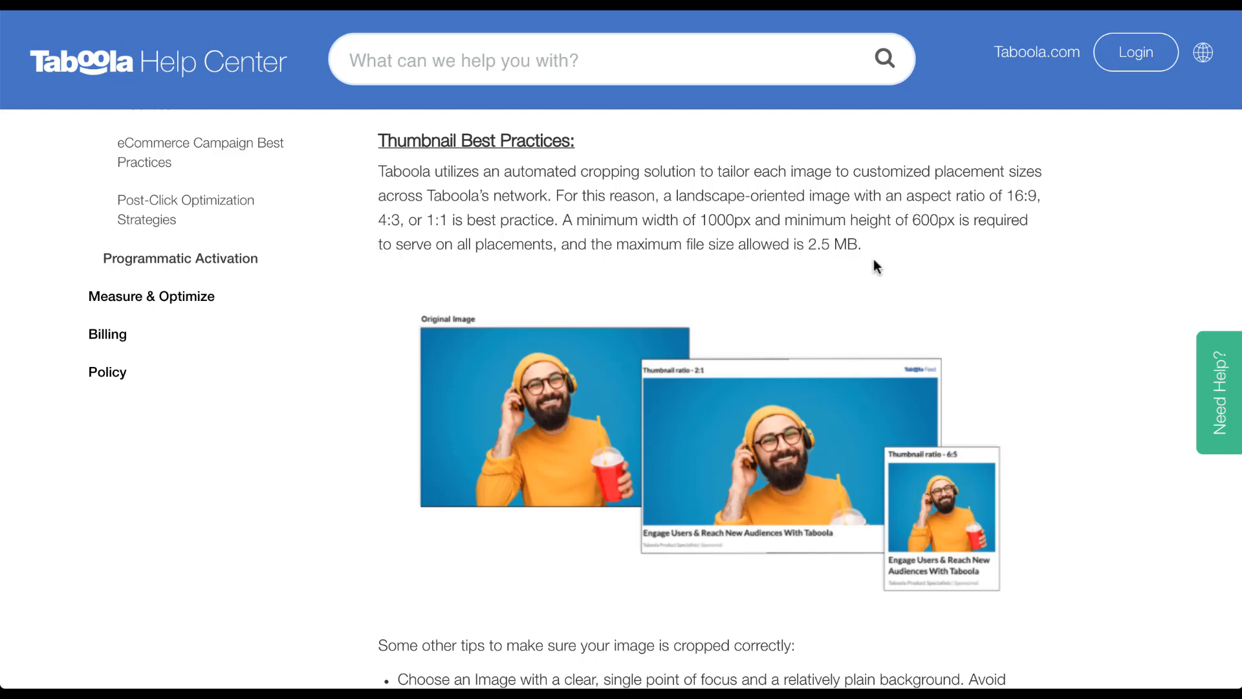
{"action": "scroll", "coordinate": [874, 261], "scroll_direction": "down", "scroll_amount": 10}
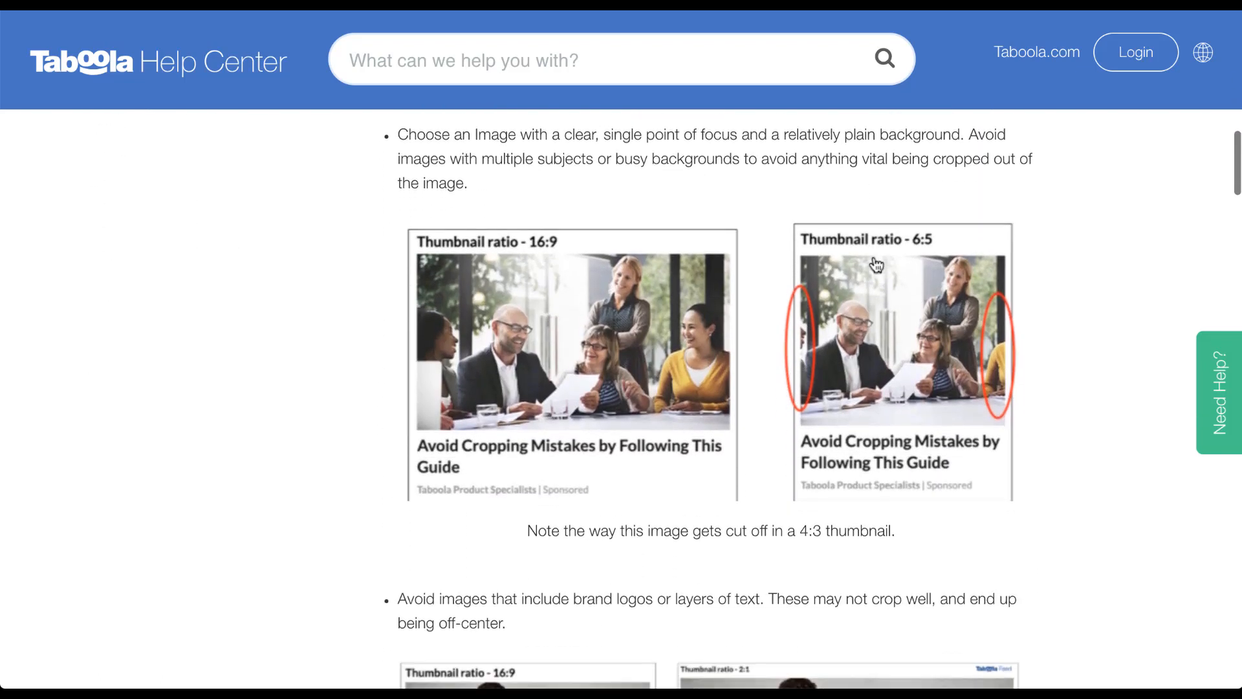
{"action": "scroll", "coordinate": [877, 266], "scroll_direction": "down", "scroll_amount": 5}
{"action": "scroll", "coordinate": [877, 239], "scroll_direction": "down", "scroll_amount": 13}
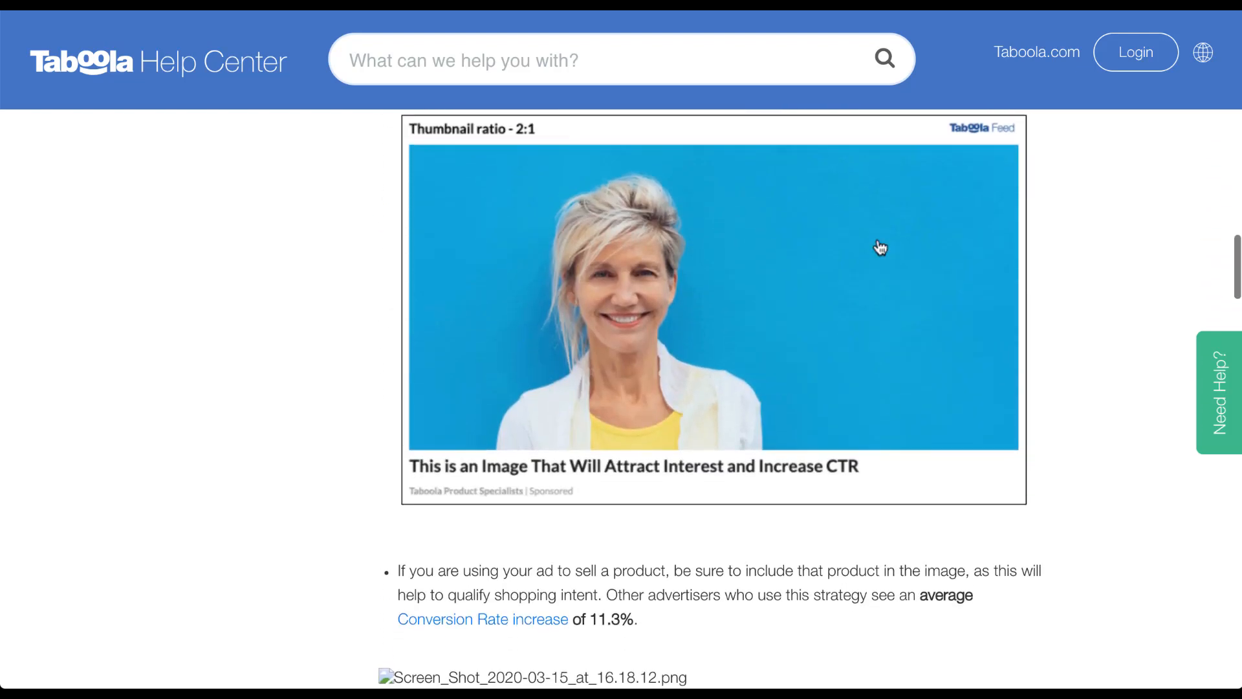
{"action": "scroll", "coordinate": [880, 248], "scroll_direction": "down", "scroll_amount": 11}
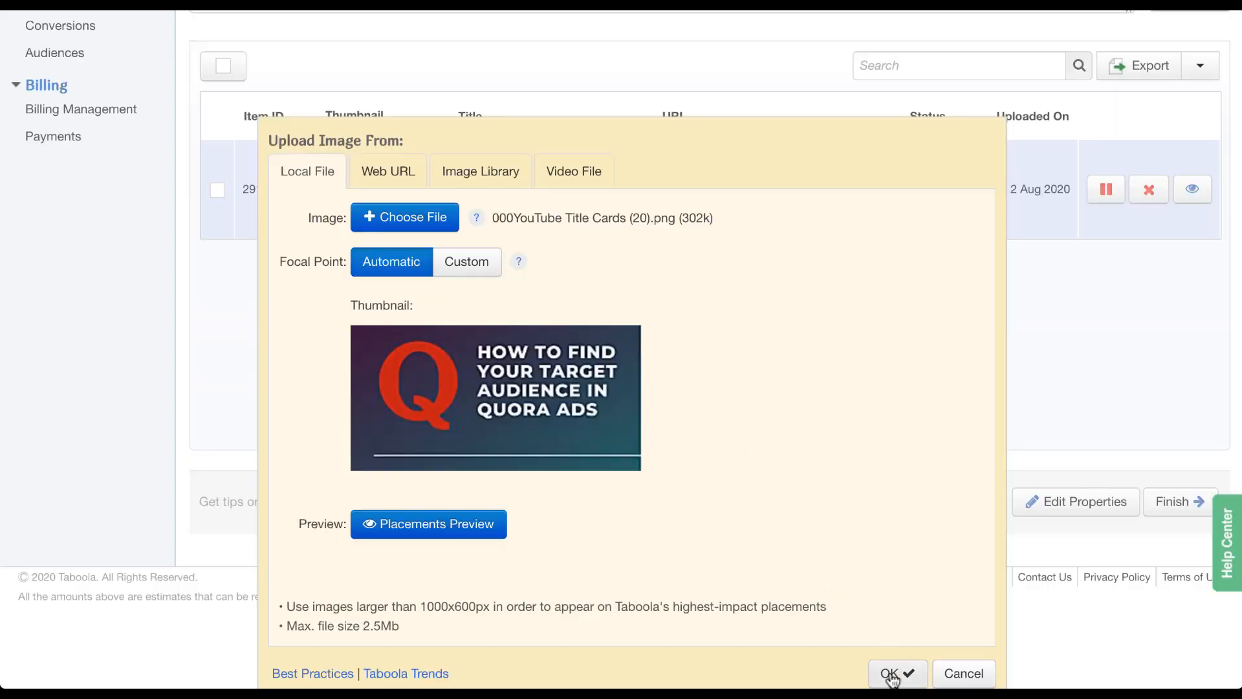
Confirm the Quora ads thumbnail and keep the youtube.com/paidmediapros URL unchanged.
{"action": "left_click", "coordinate": [891, 675]}
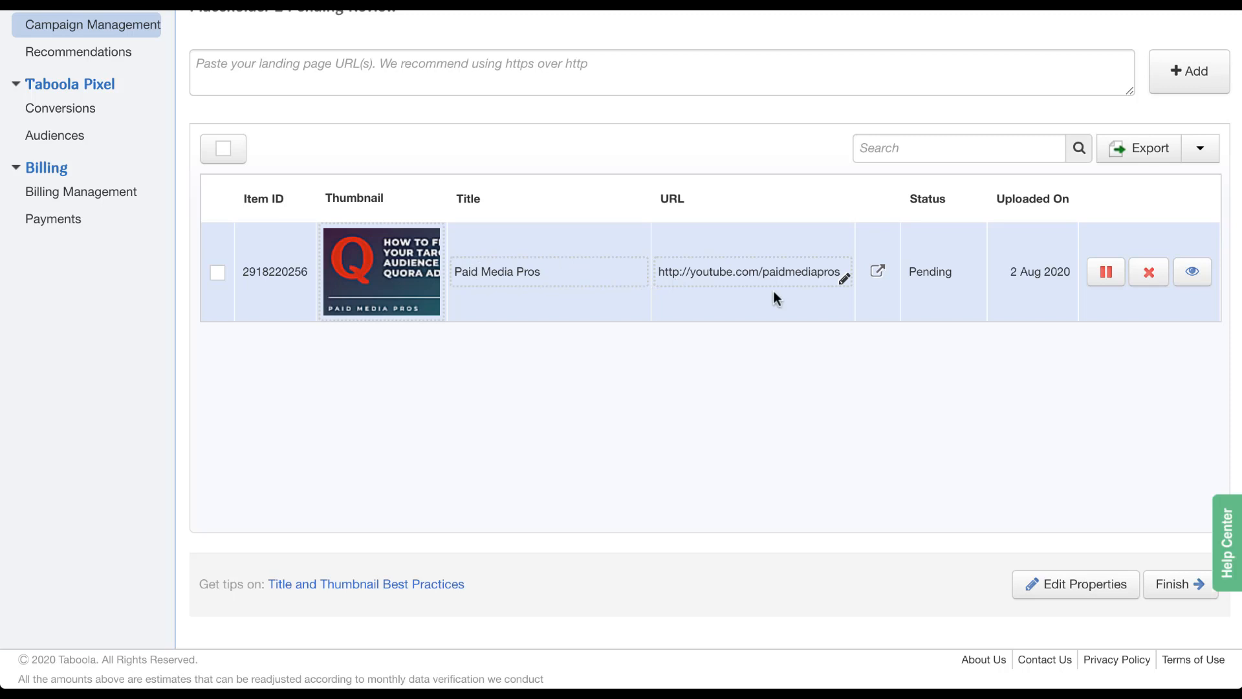
{"action": "left_click", "coordinate": [815, 274]}
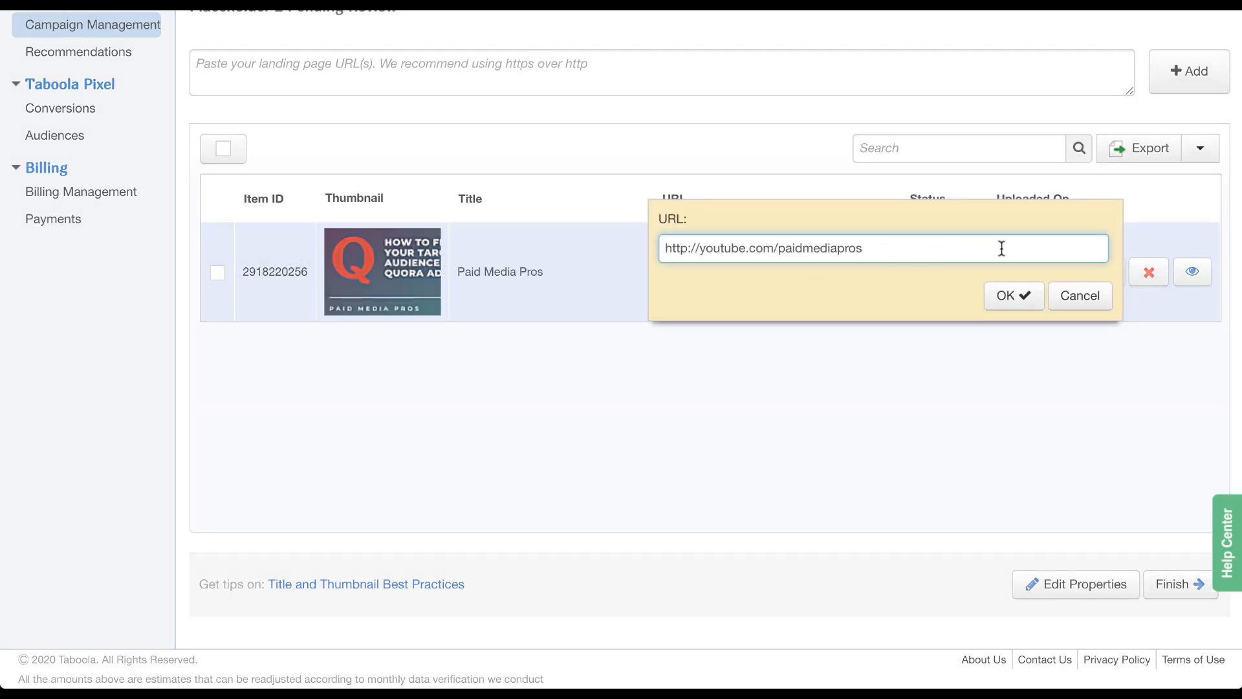
{"action": "left_click", "coordinate": [1016, 295]}
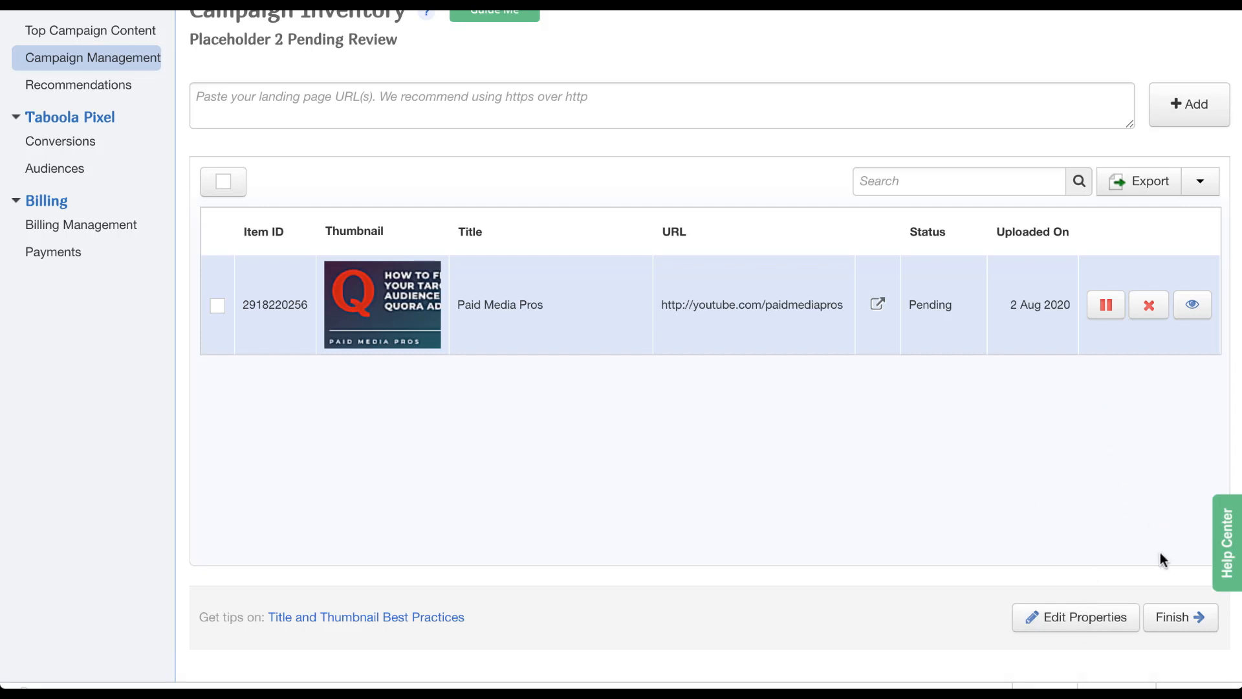
Save the inventory with Finish and pause Placeholder 2 in Campaign Management.
{"action": "left_click", "coordinate": [1182, 627]}
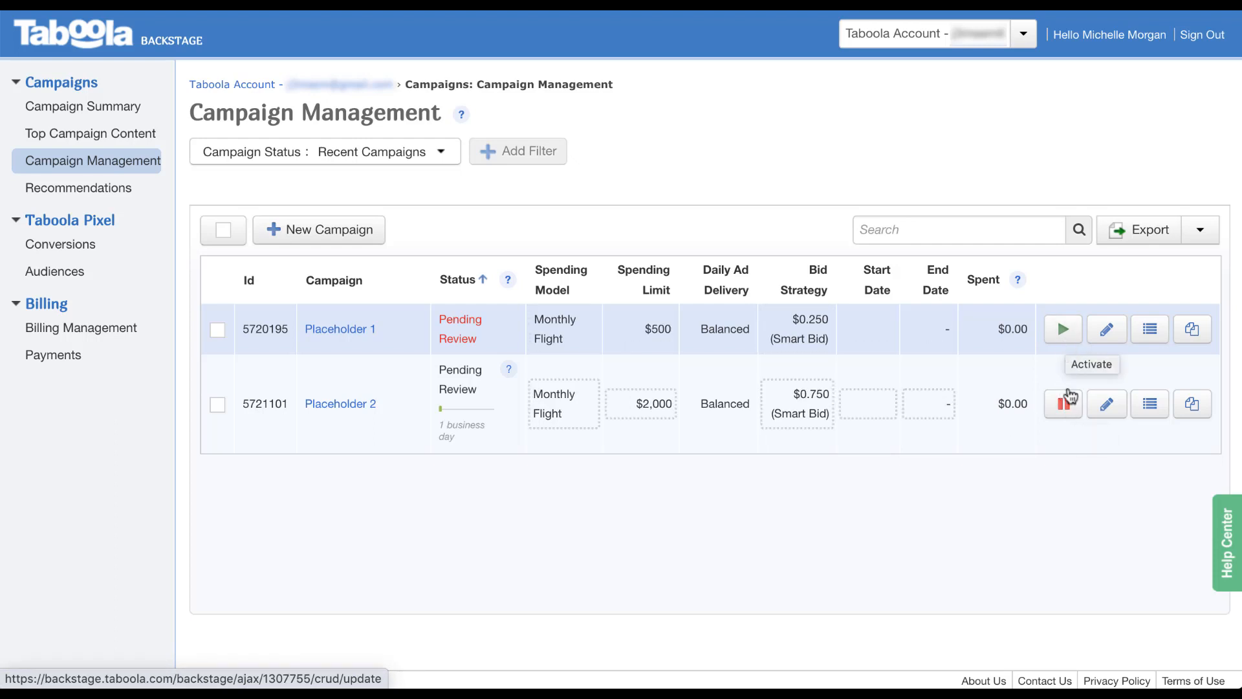
{"action": "left_click", "coordinate": [1068, 412]}
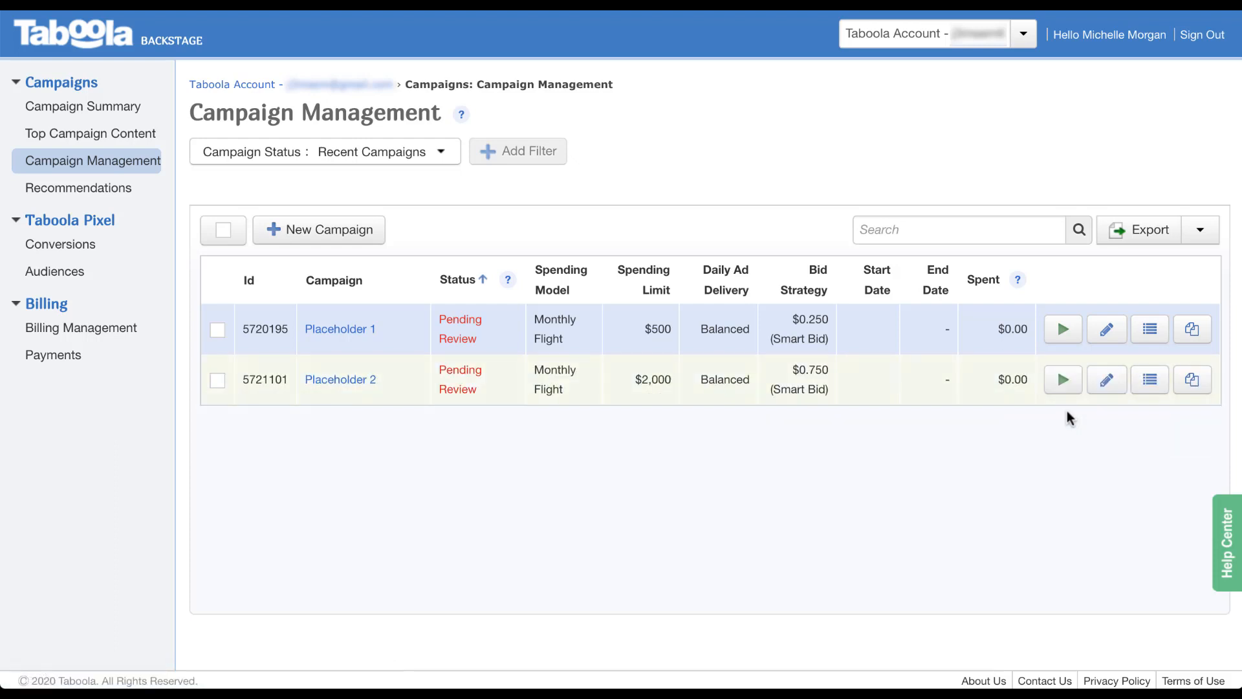